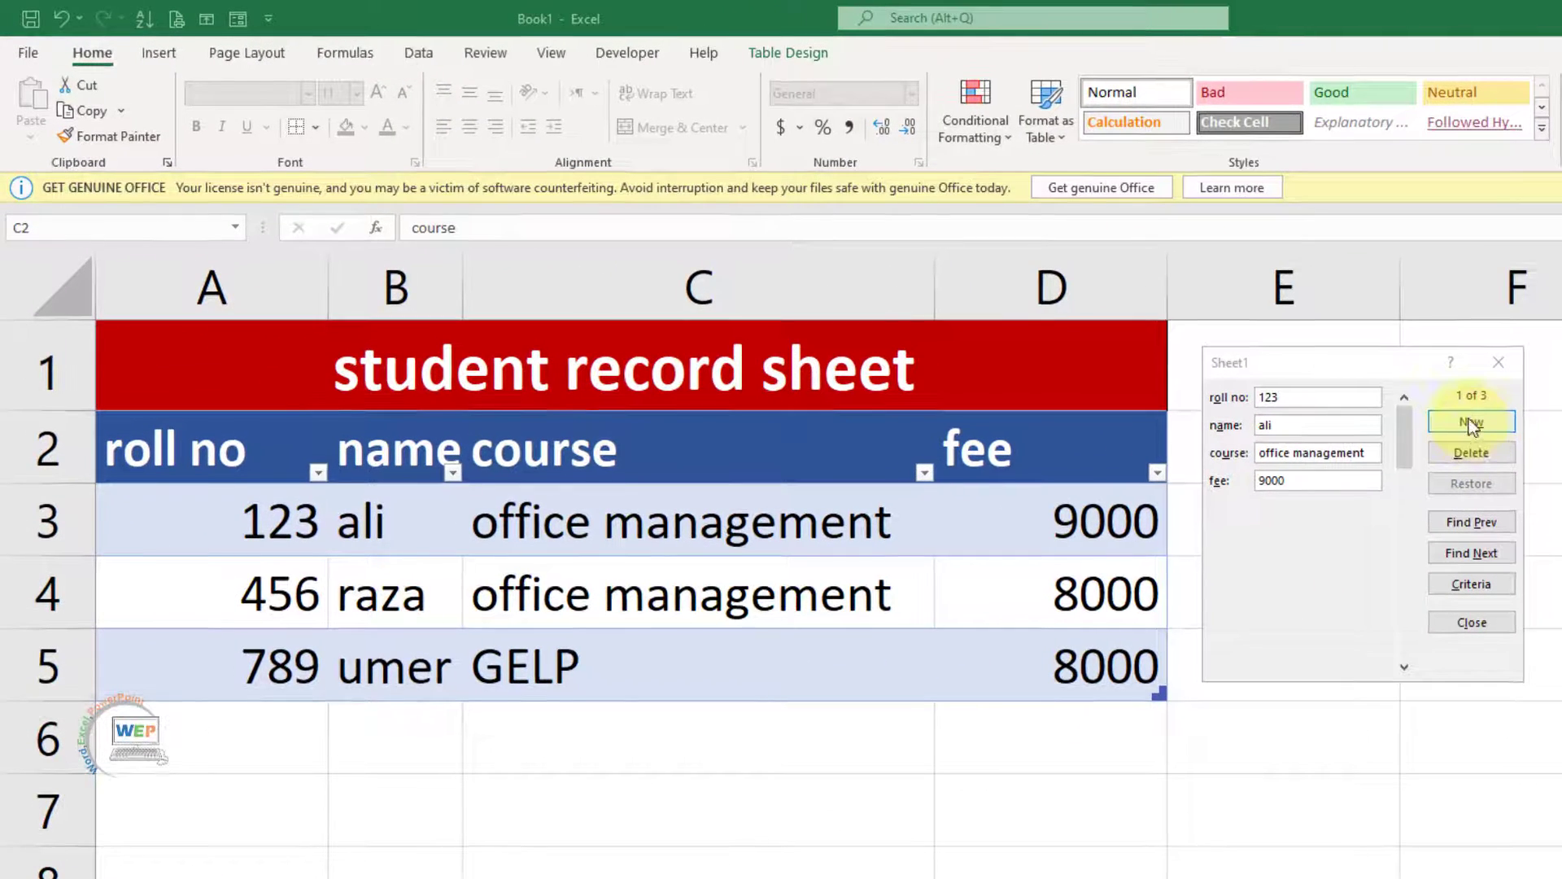
Step: Add a new record through the data form with the student's roll number and name, course graphics and fee 5000
left_click(1471, 422)
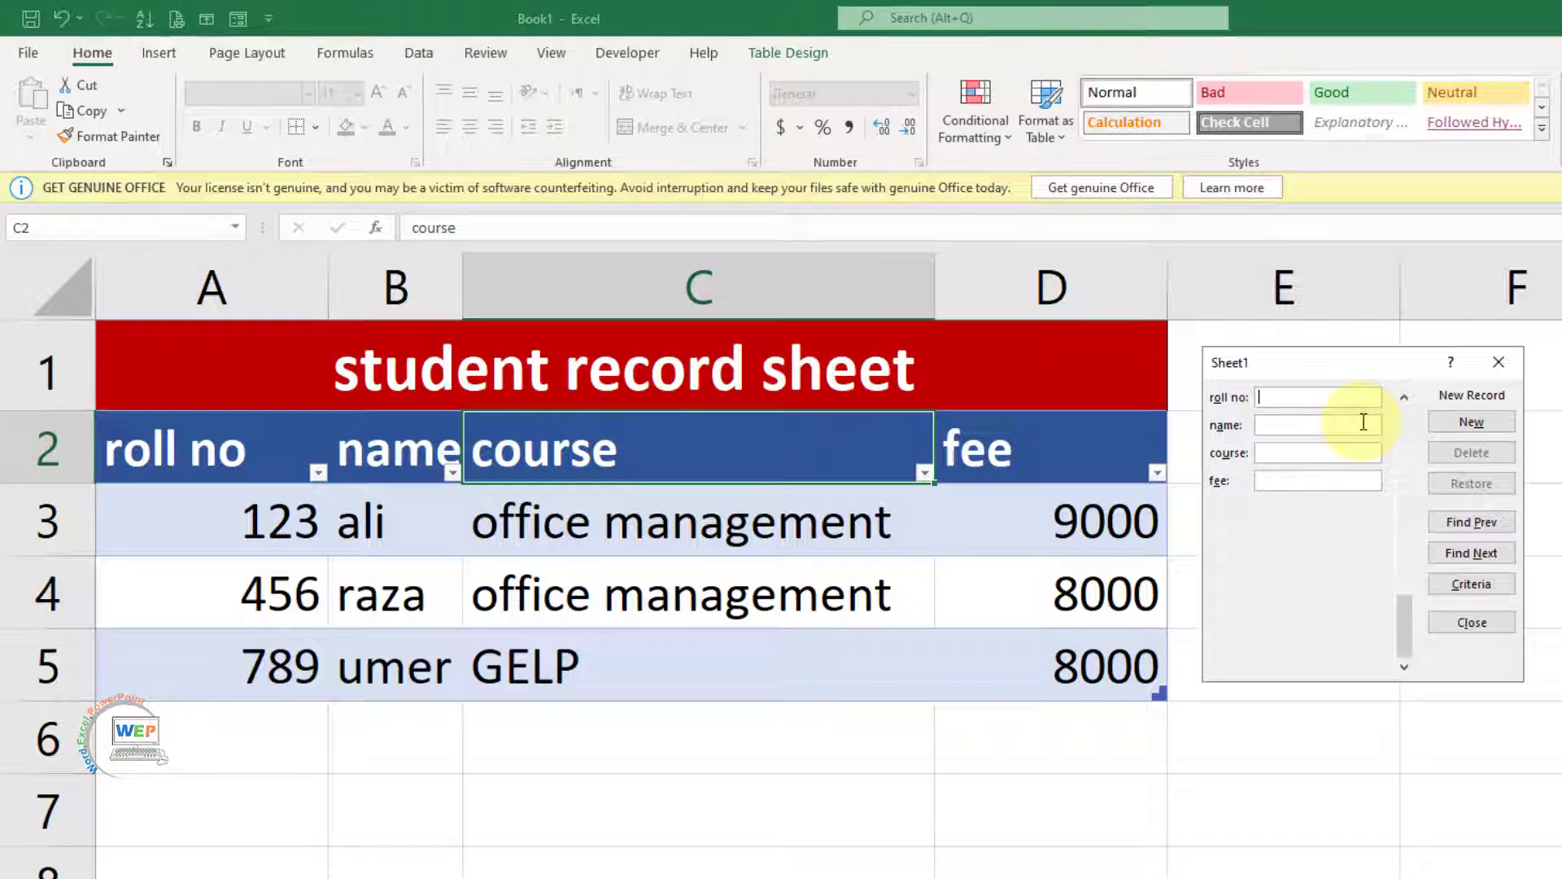
type("112")
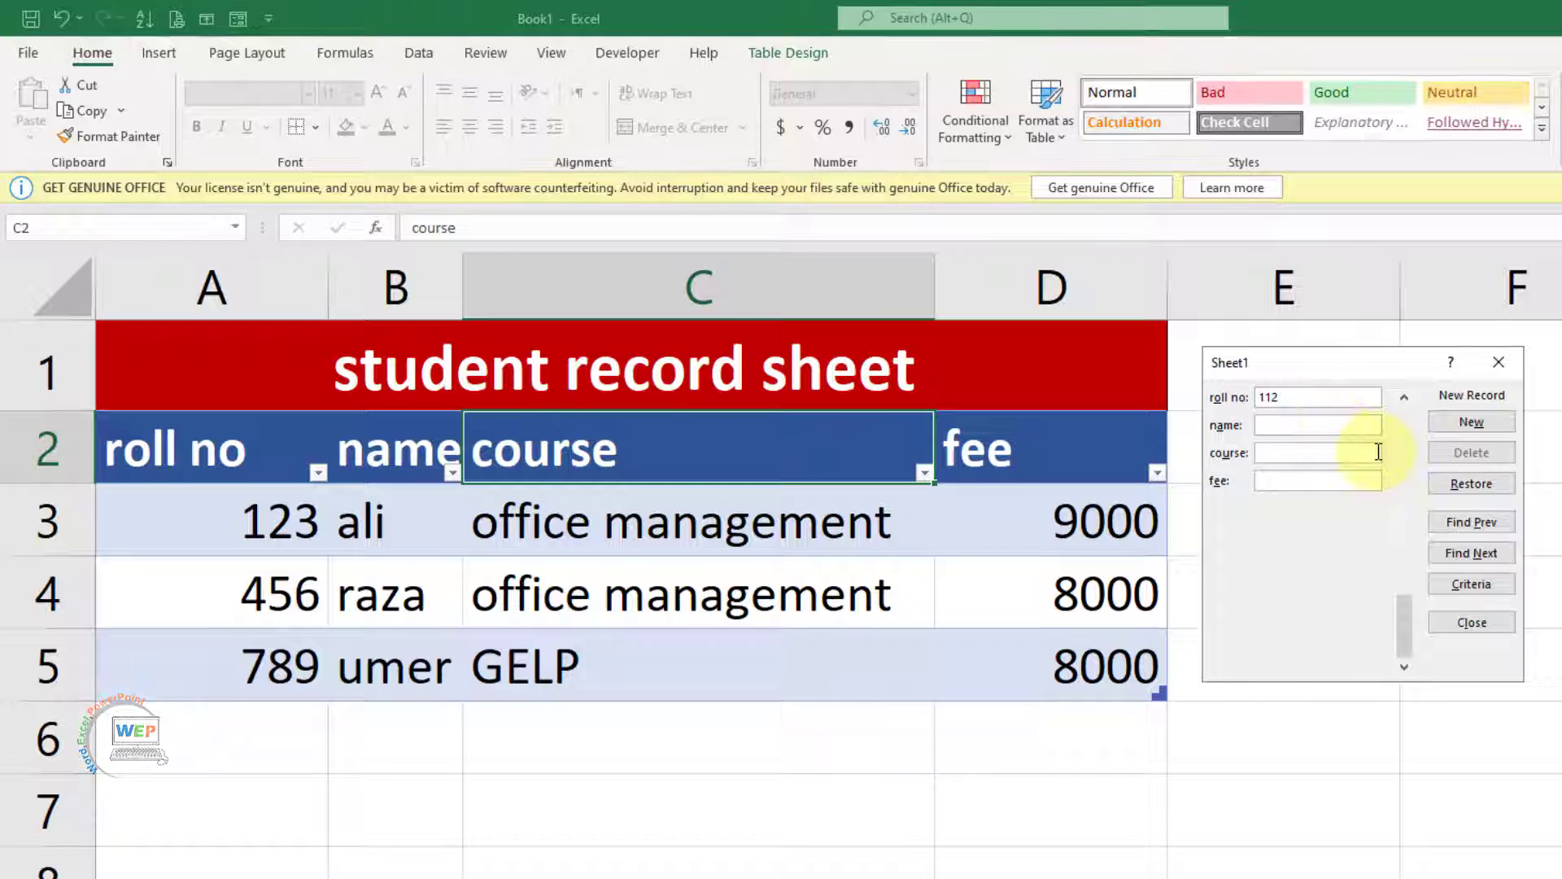
type("farhan")
type("graph")
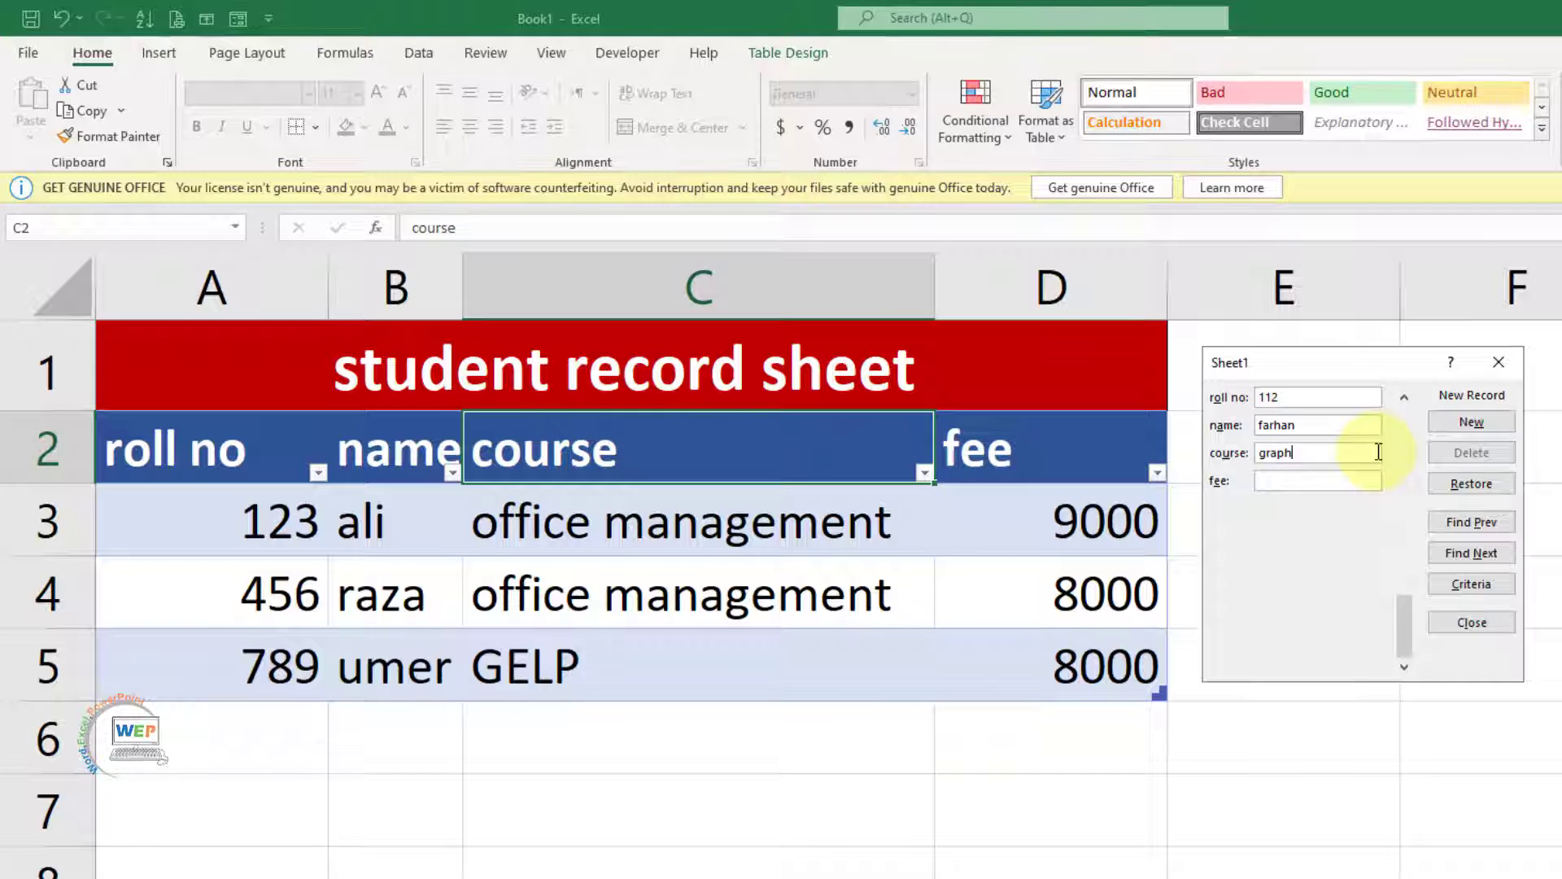
type("ics")
key("Tab")
type("500")
key("Return")
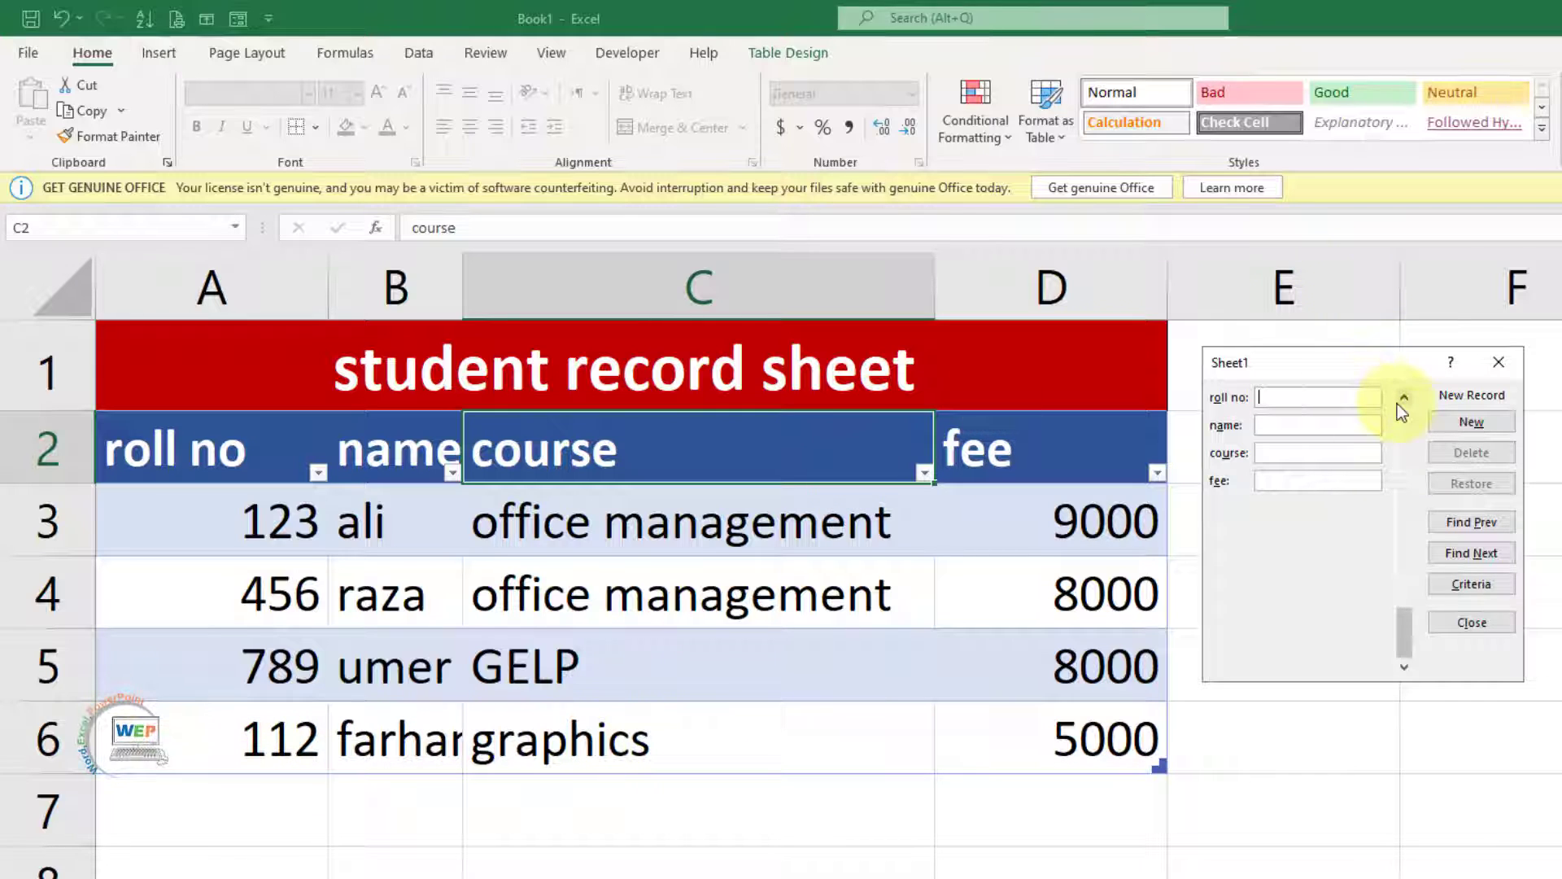
Step: Add another record with the student's roll number and name, course GELP and fee 8000, and close the data form
type("223")
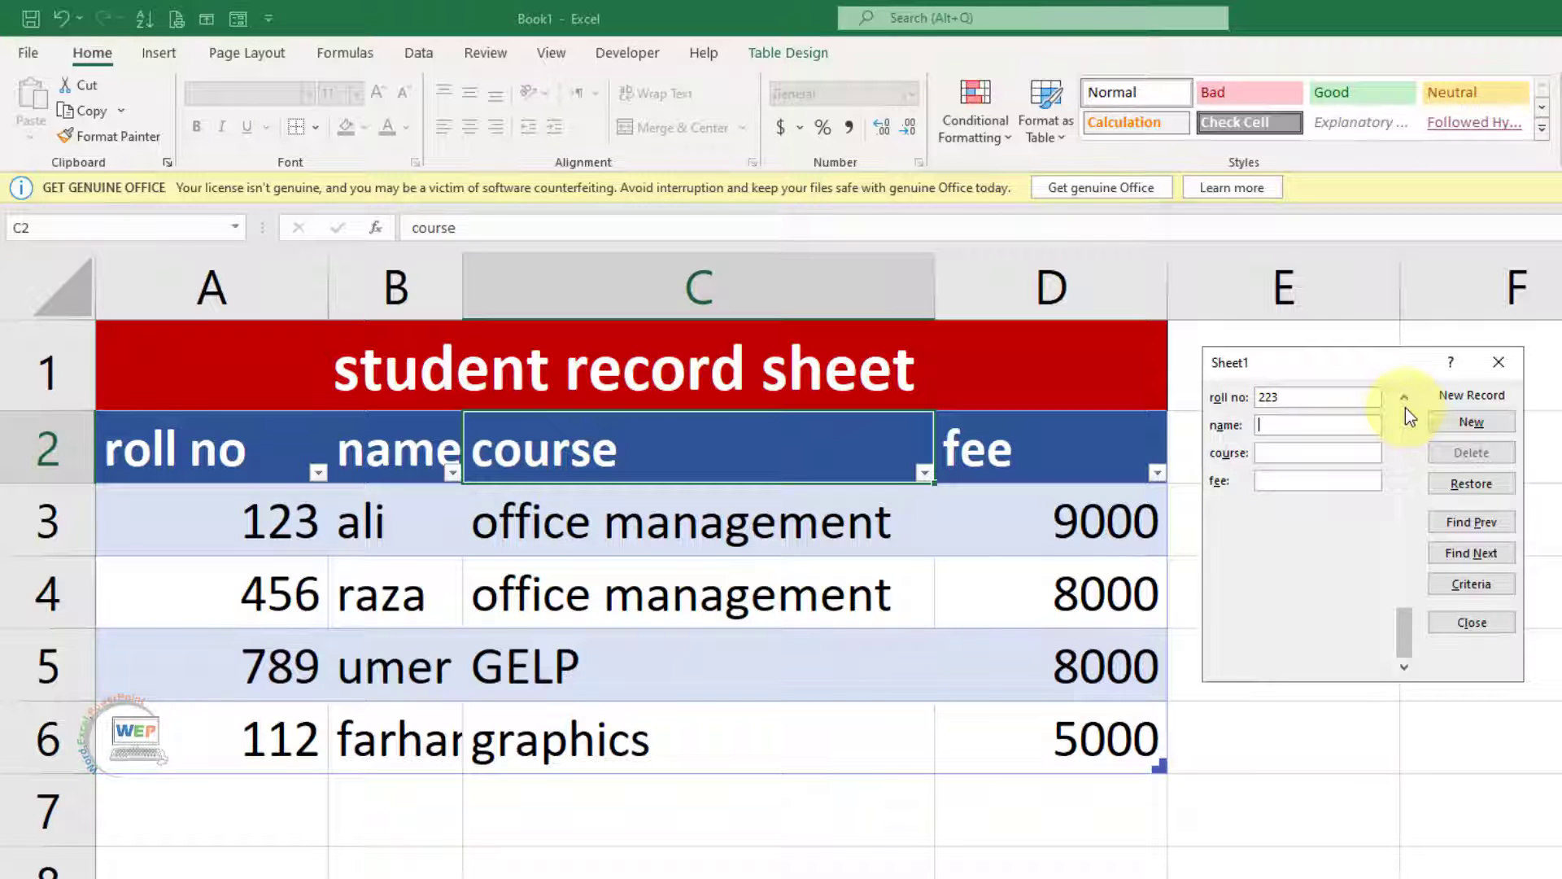
type("ahad")
key("Tab")
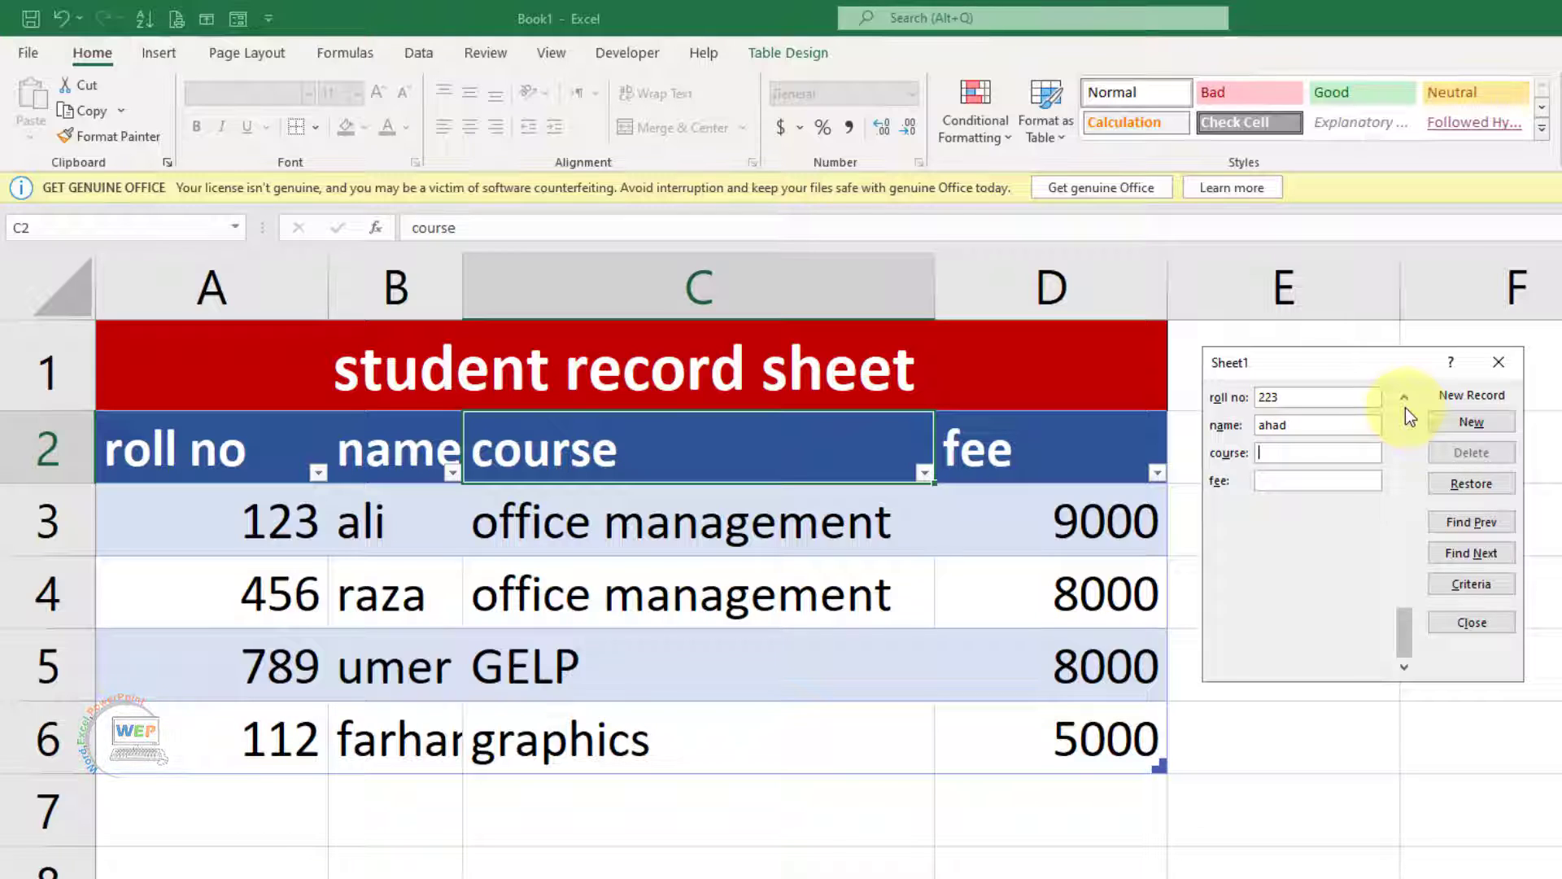
type("GELP")
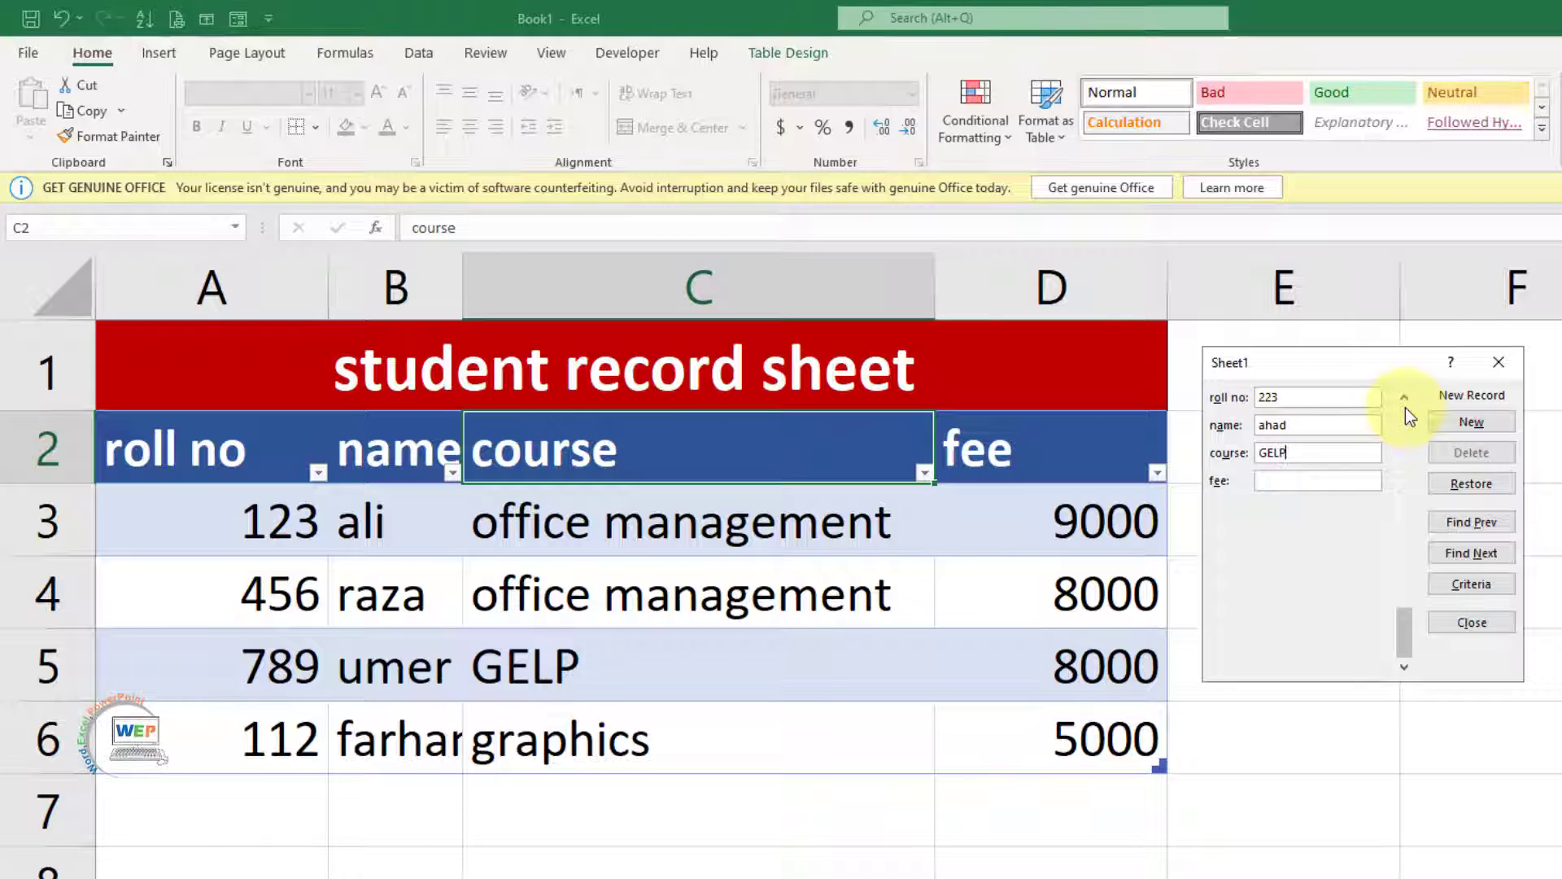
key("Tab")
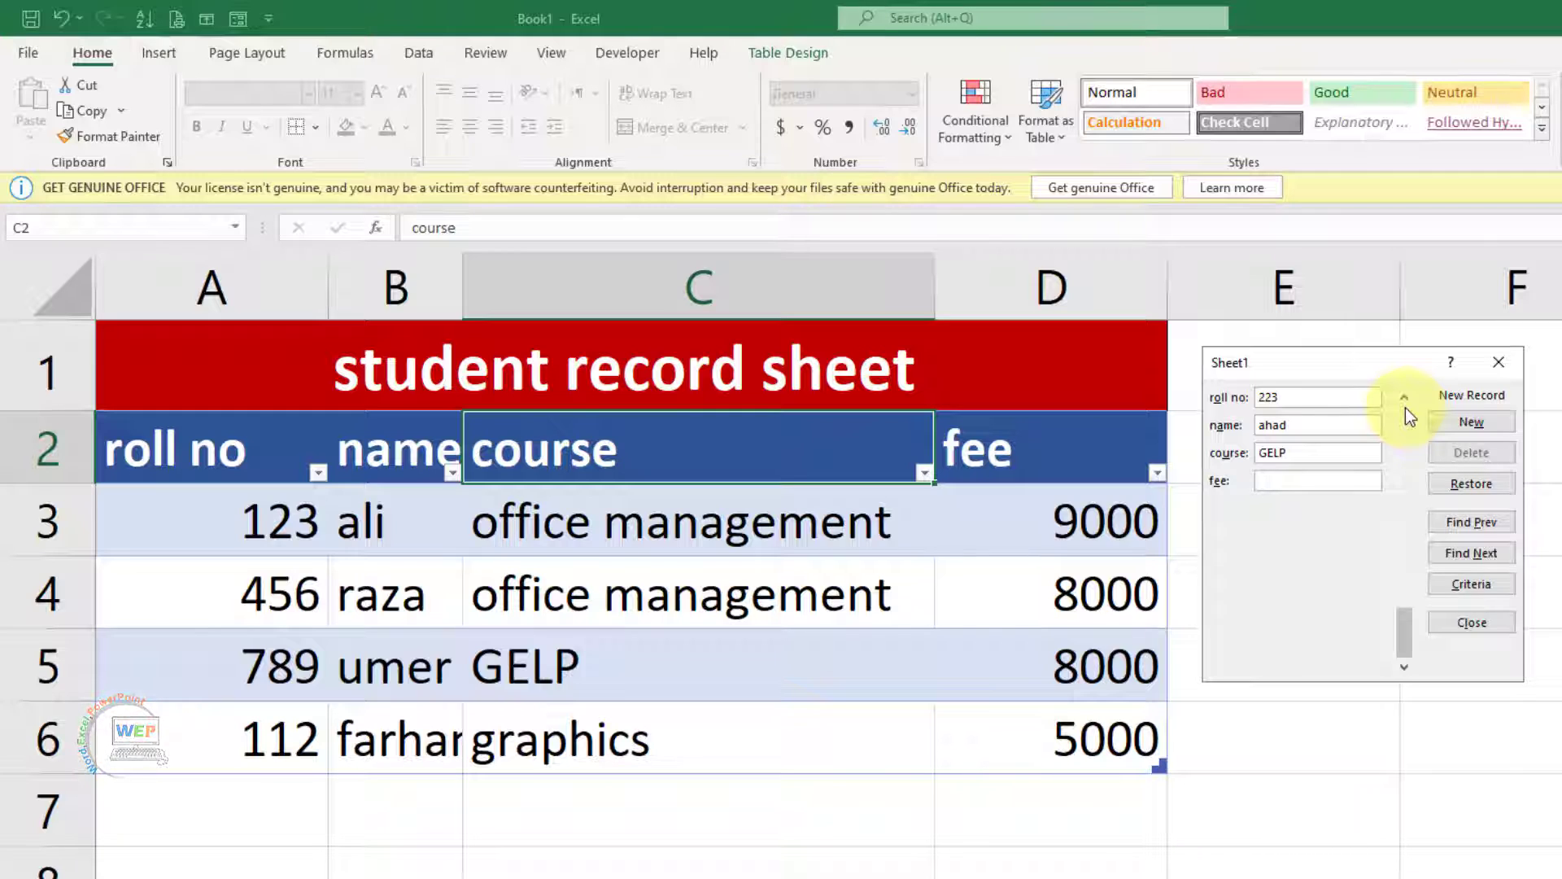
type("8000")
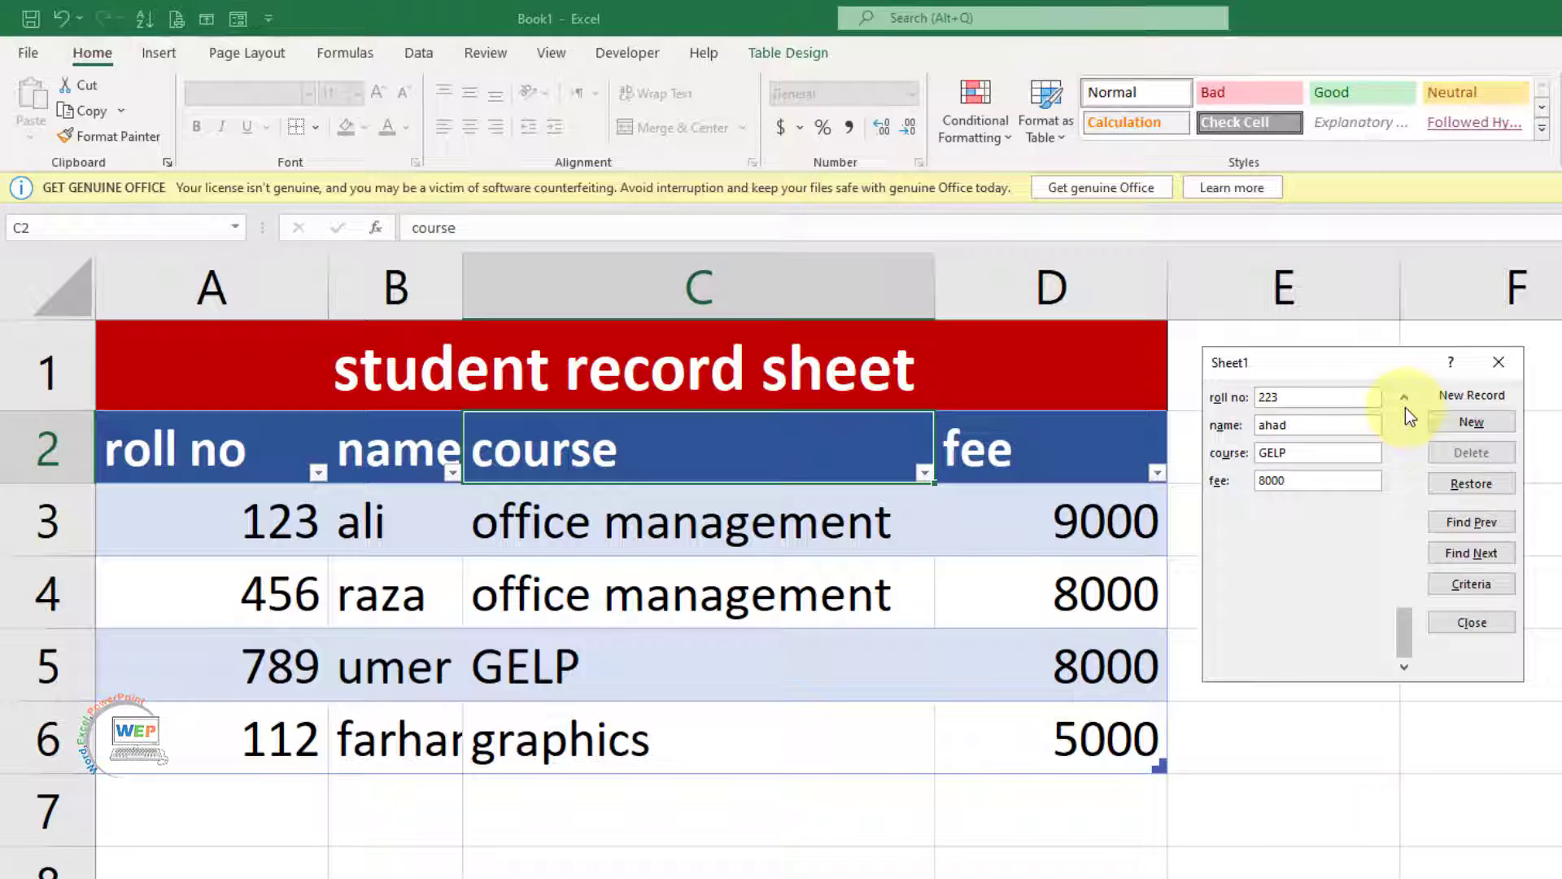
key("Return")
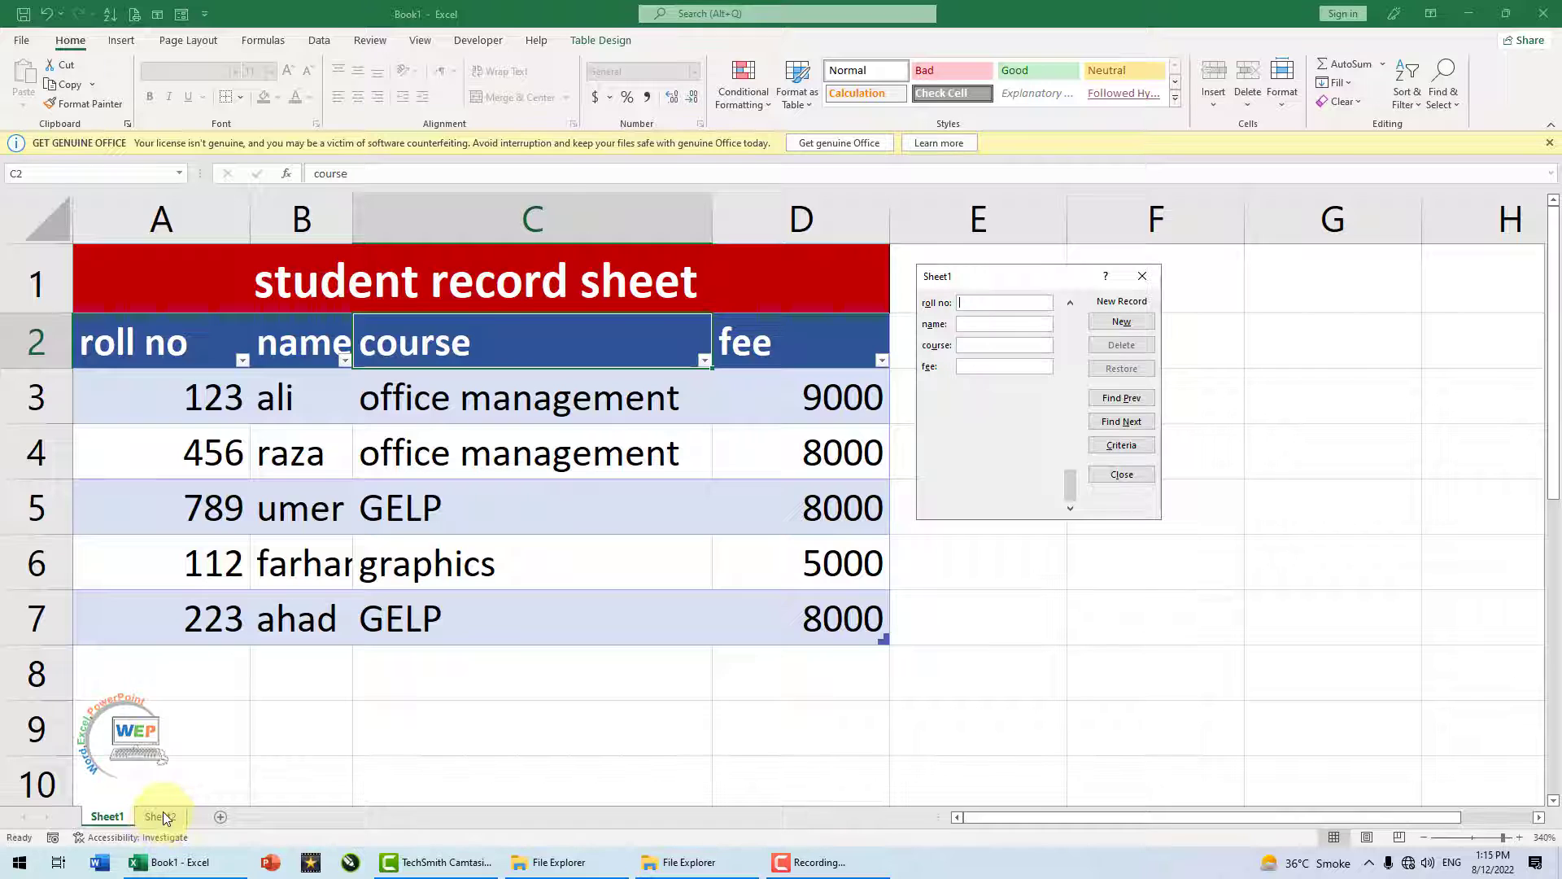
left_click(1122, 475)
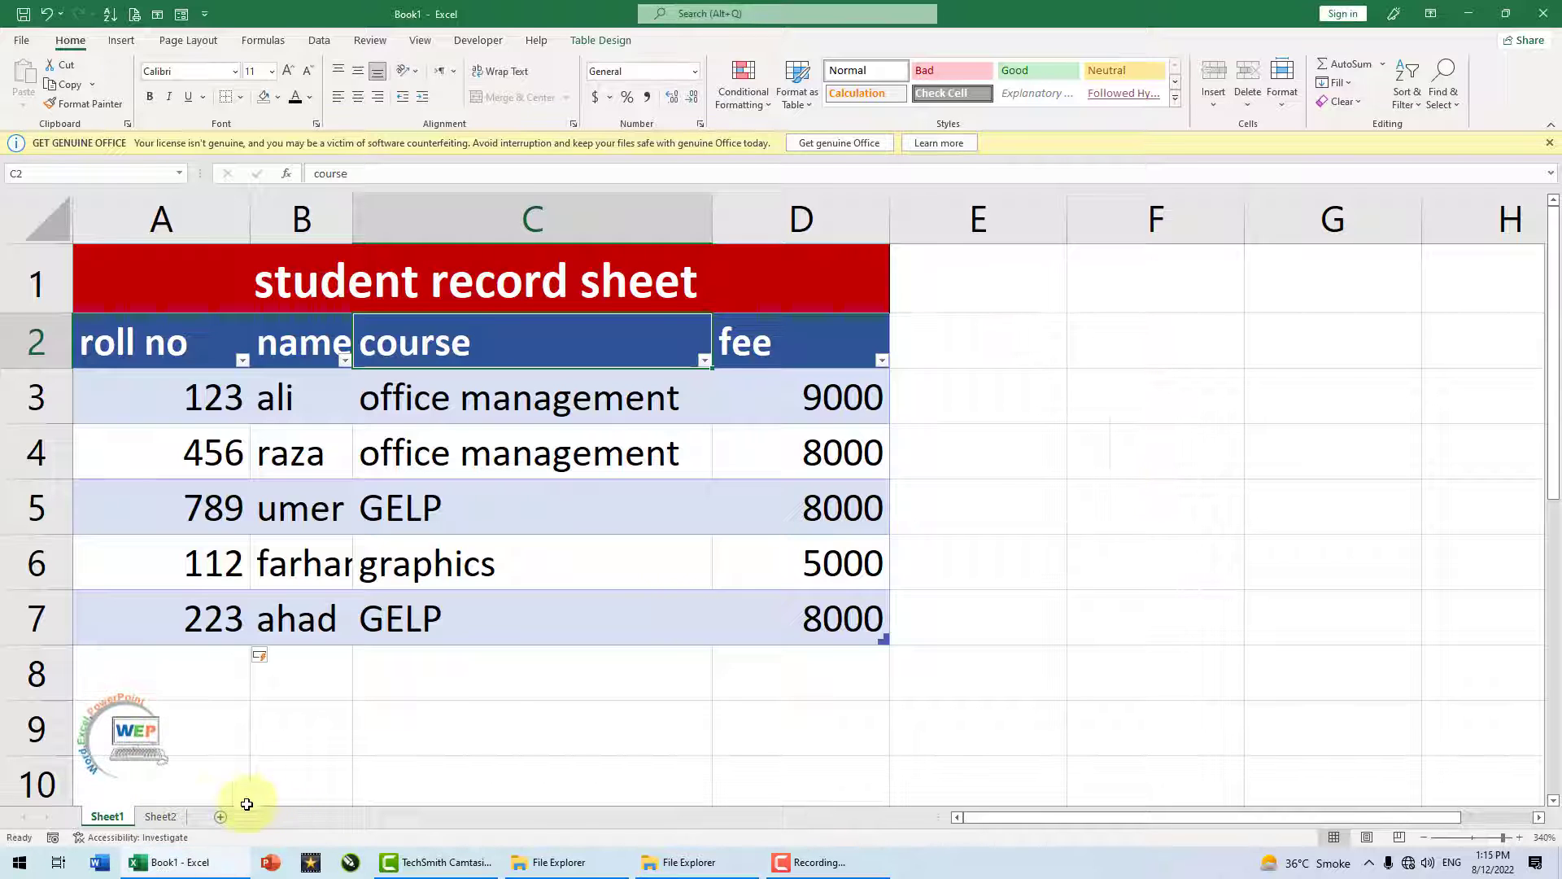
Step: Switch to Sheet2 and enter the title "student record sheet" in cell A1
left_click(155, 818)
left_click(125, 258)
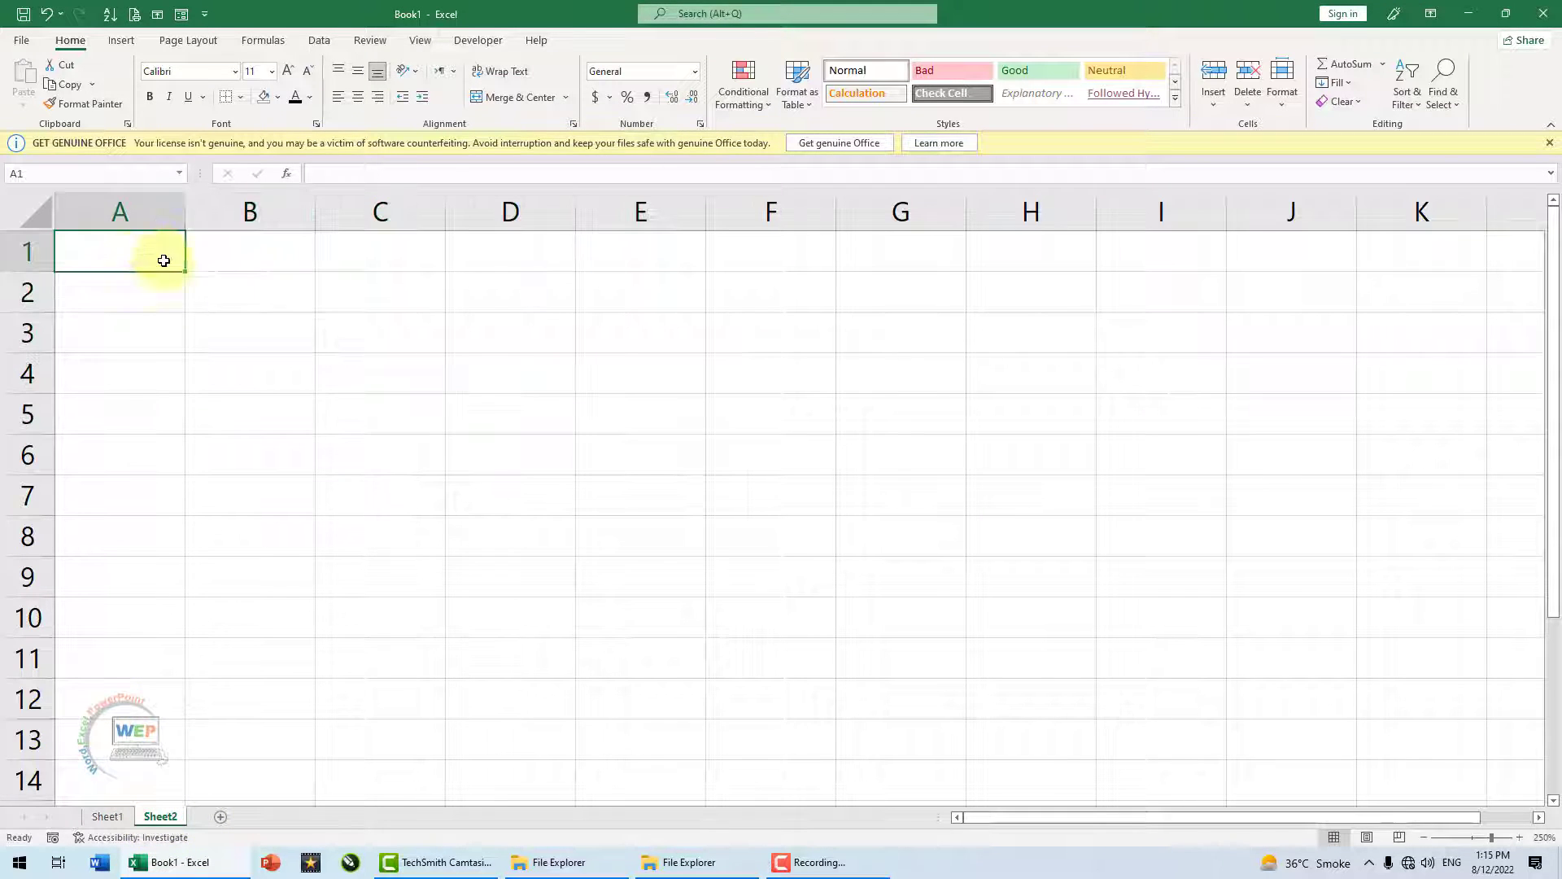
scroll(211, 291, "up", 4, "ctrl")
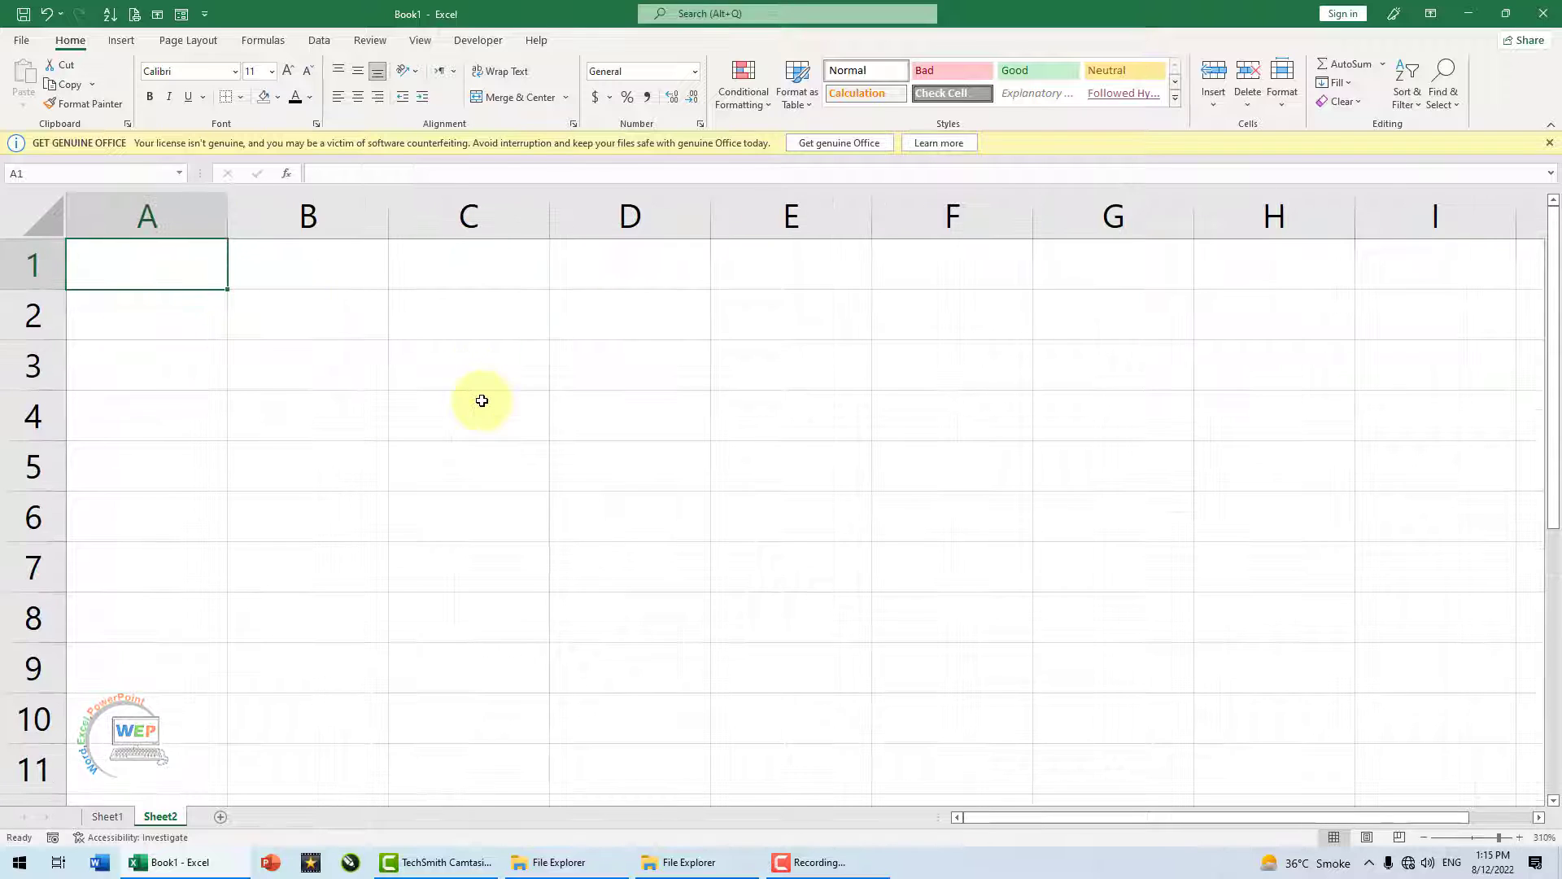
type("S")
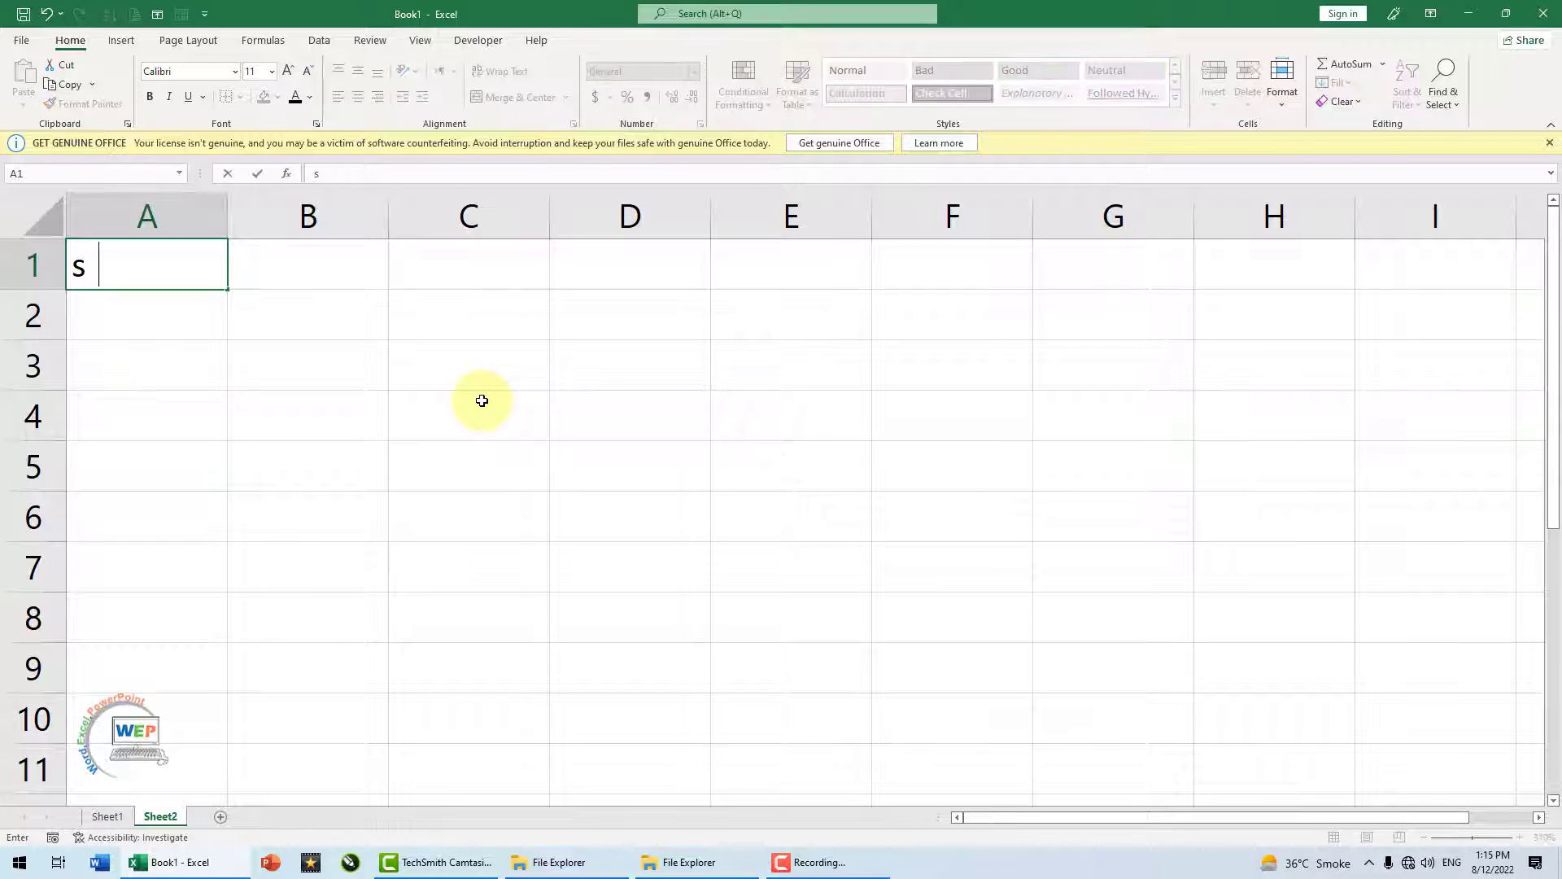
key("Escape")
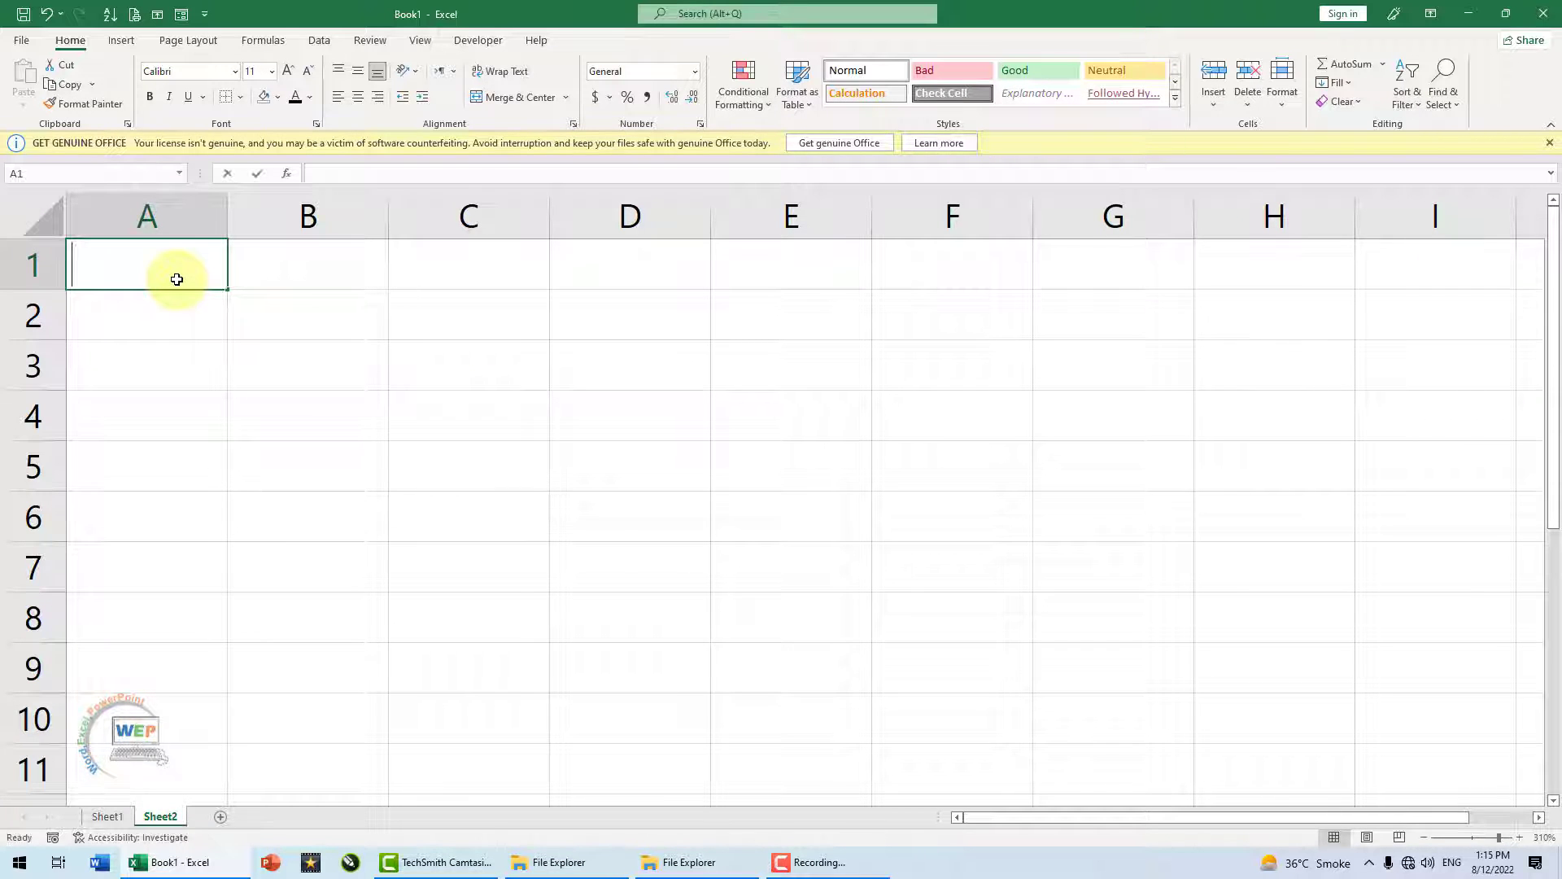
type("student rec")
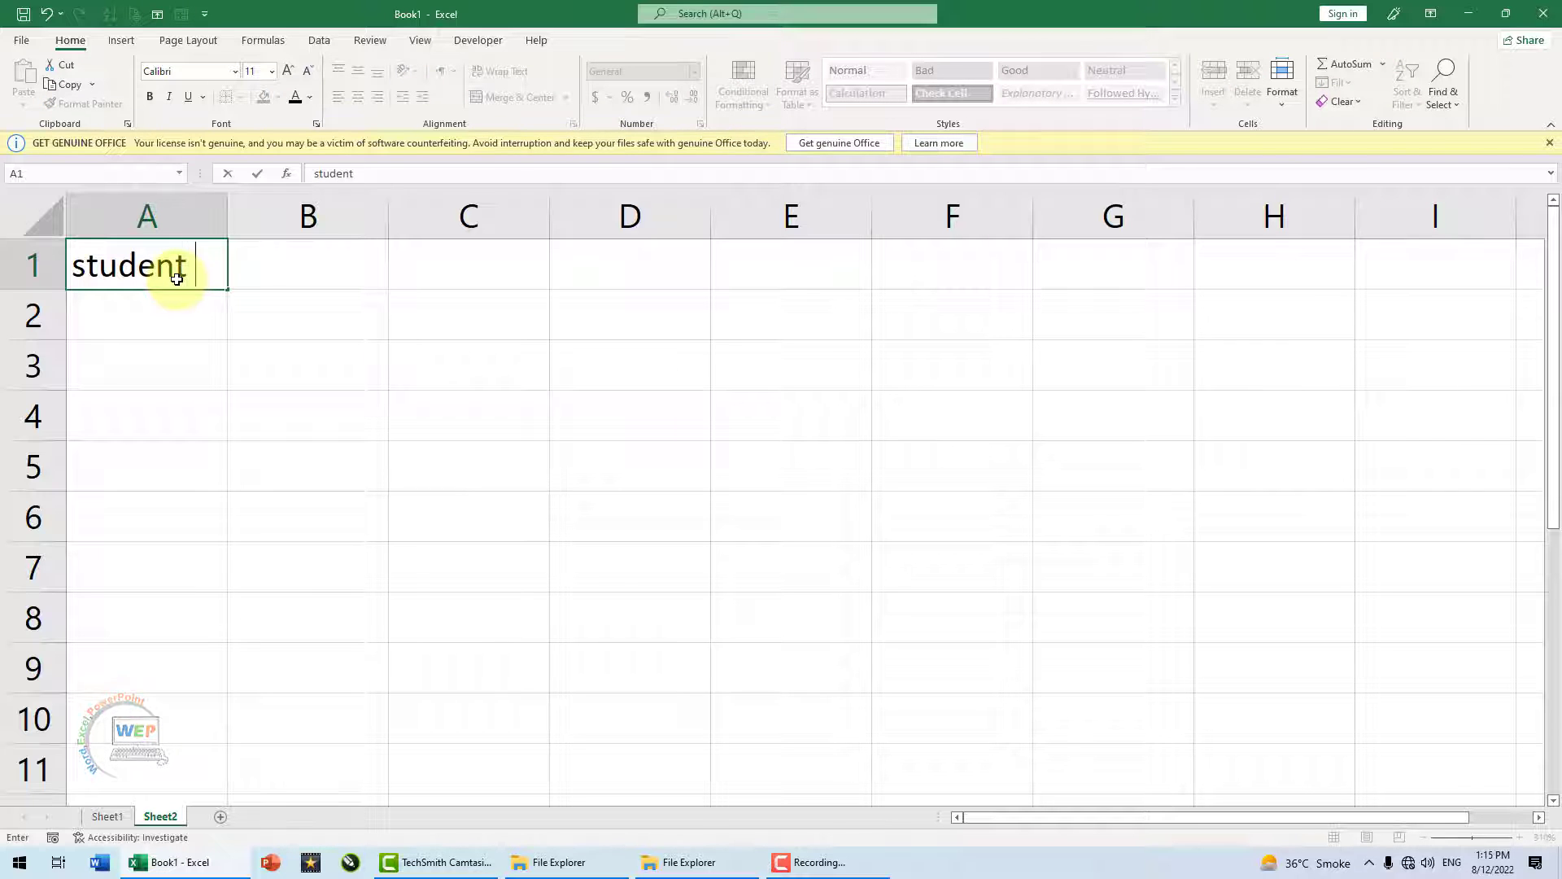
type("ord she")
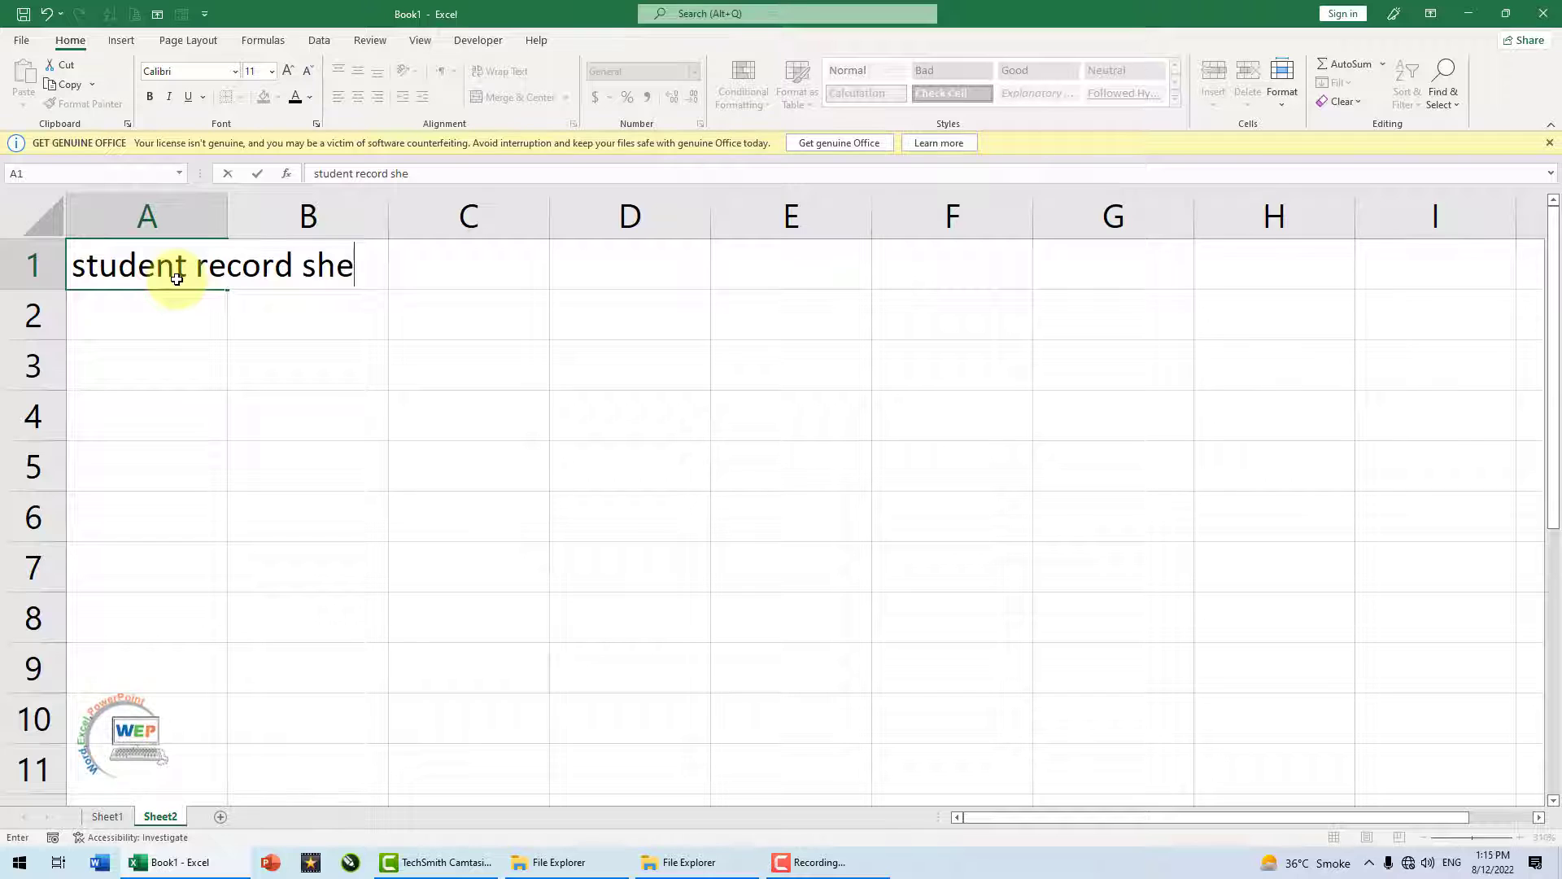
type("et")
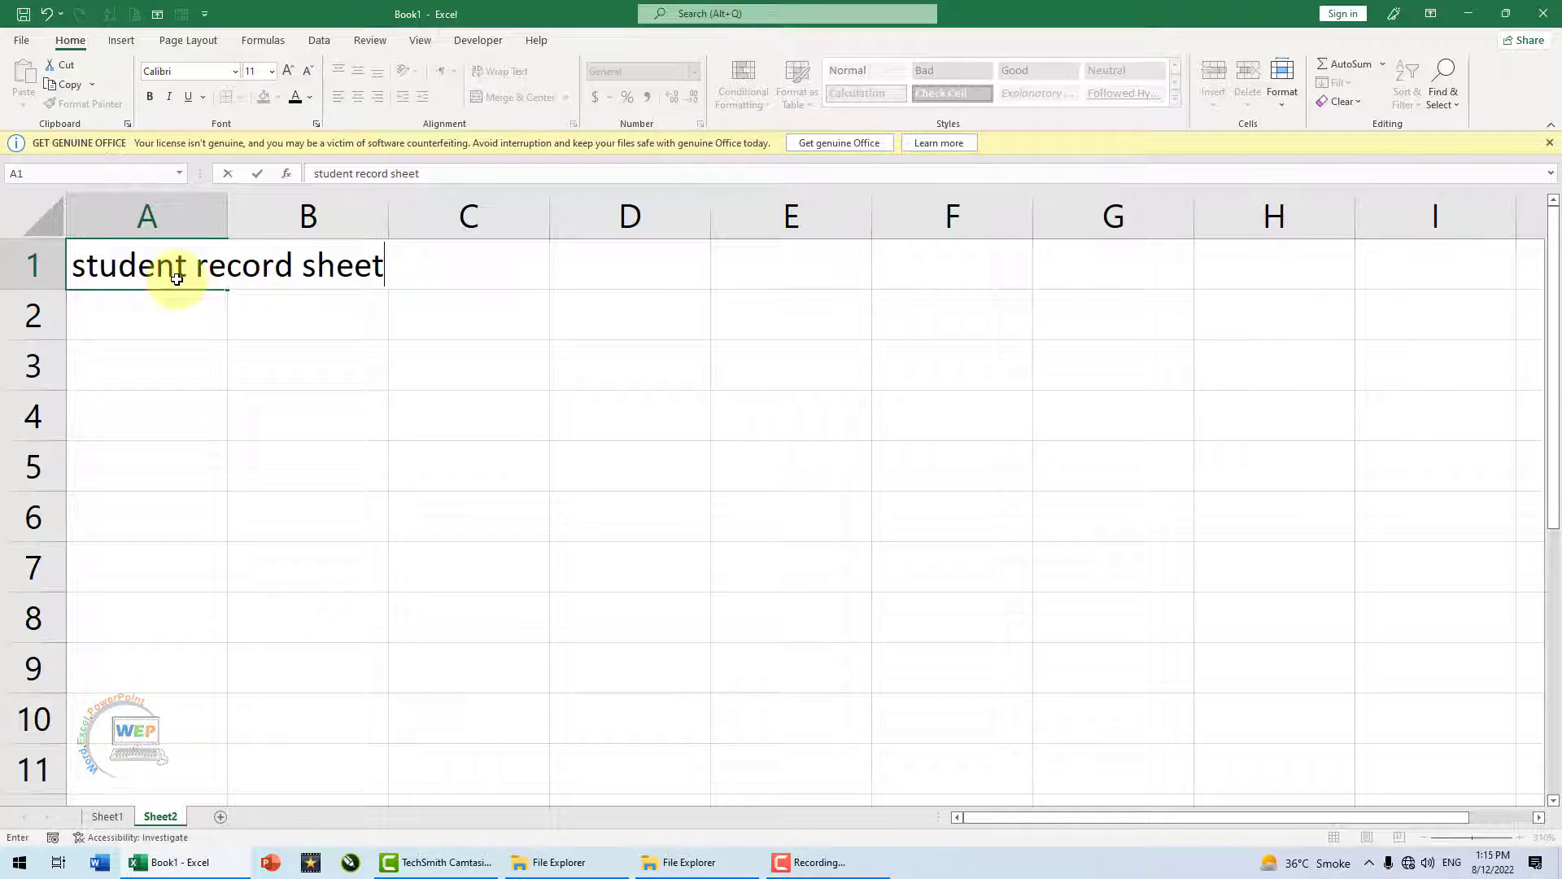
key("Return")
Step: Enter the column headings "roll no", "name", "course" and "fee" in cells A2 to D2
type("ro")
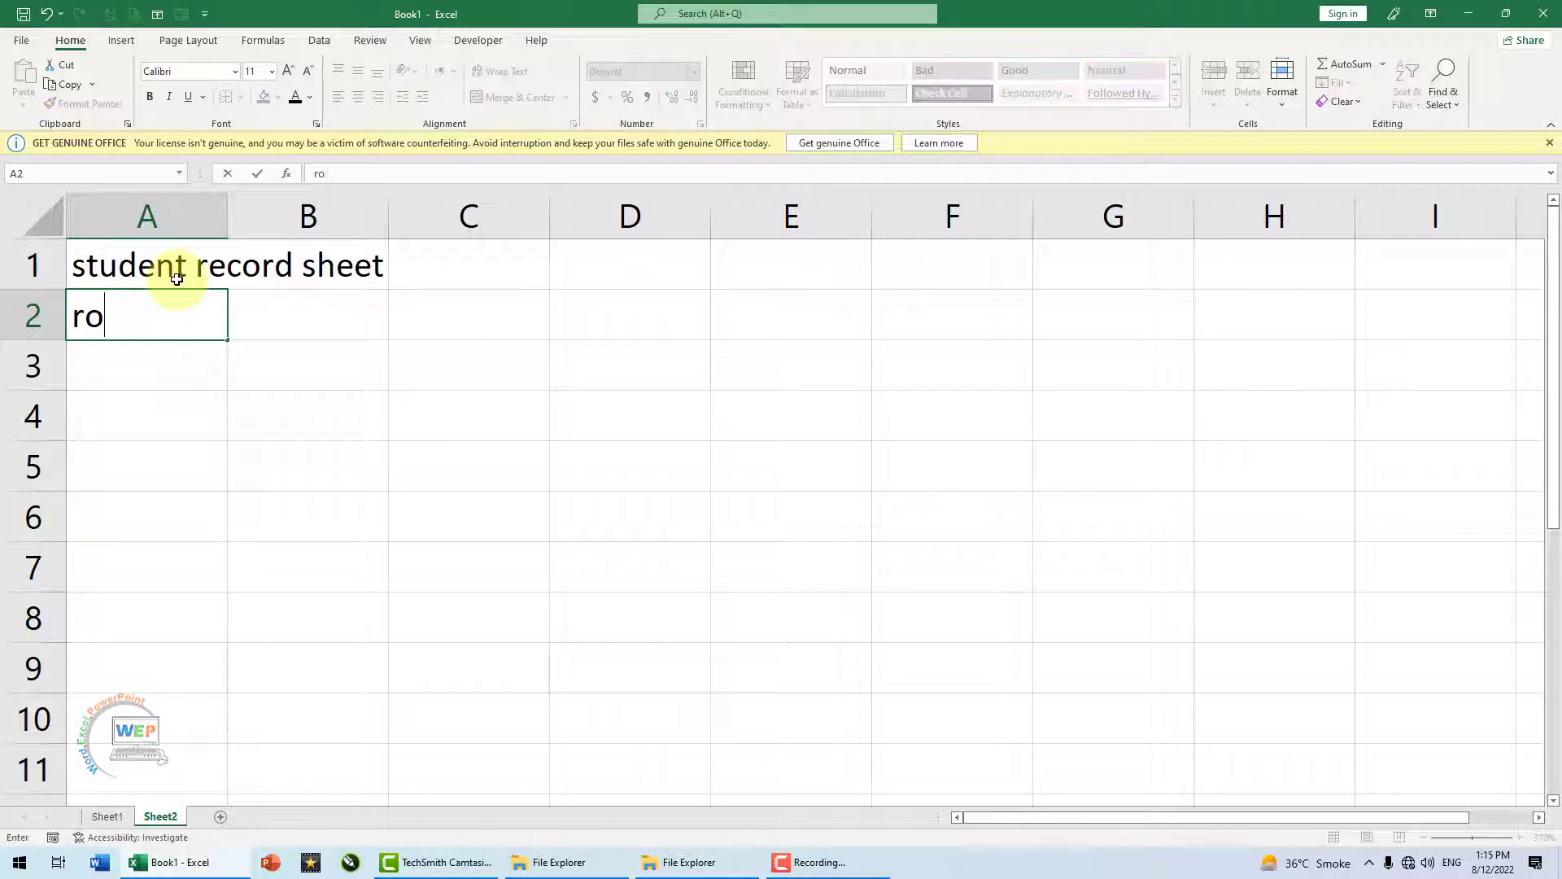
type("ll no")
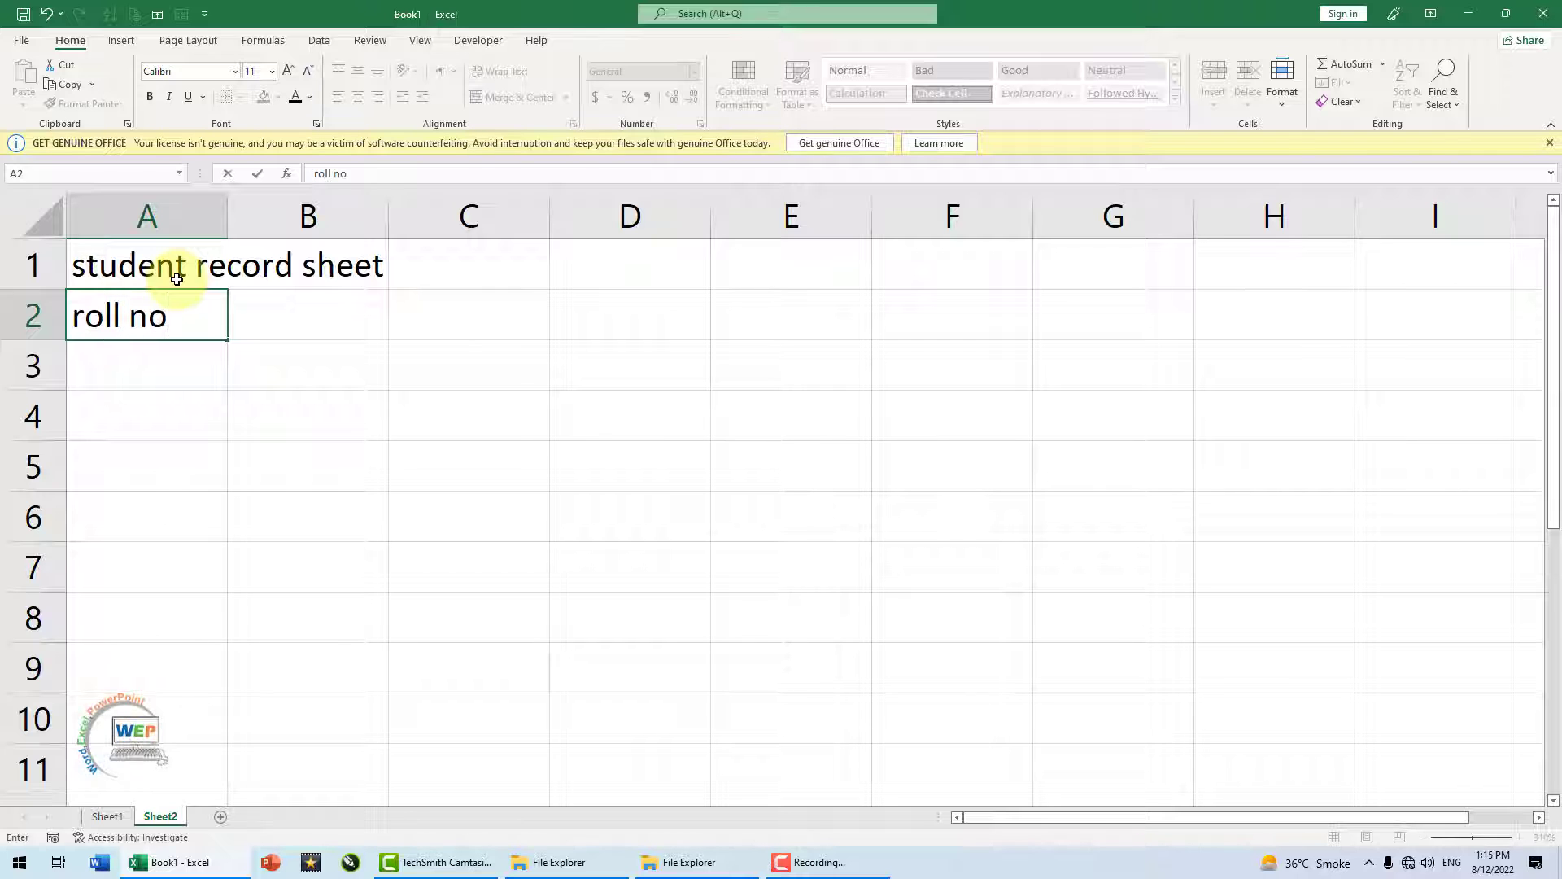
key("Tab")
type("name")
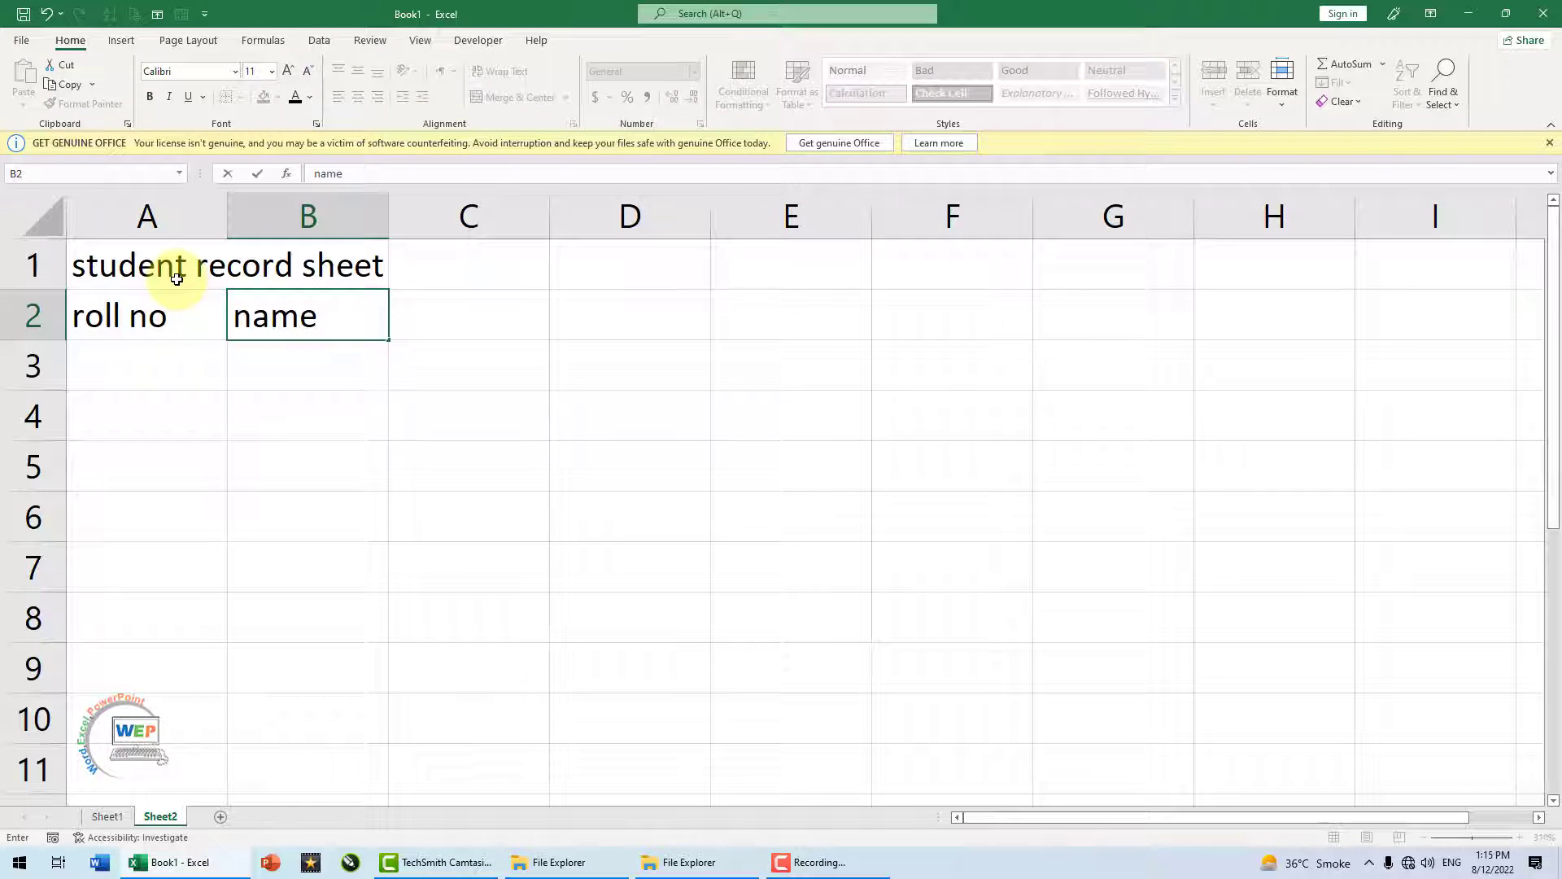
key("Tab")
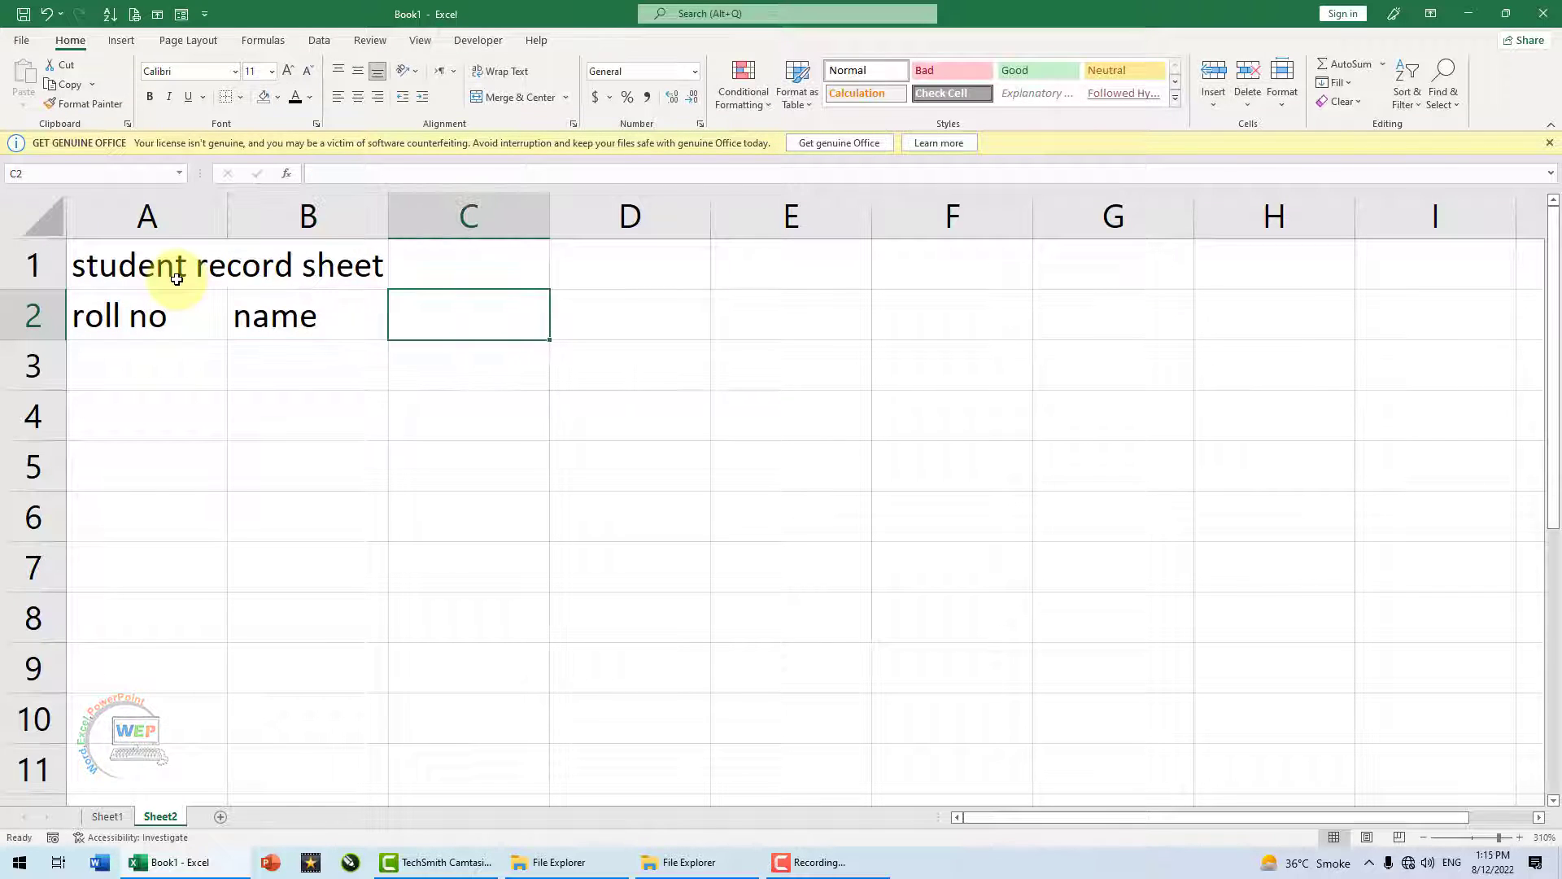
type("x")
key("BackSpace")
type("co")
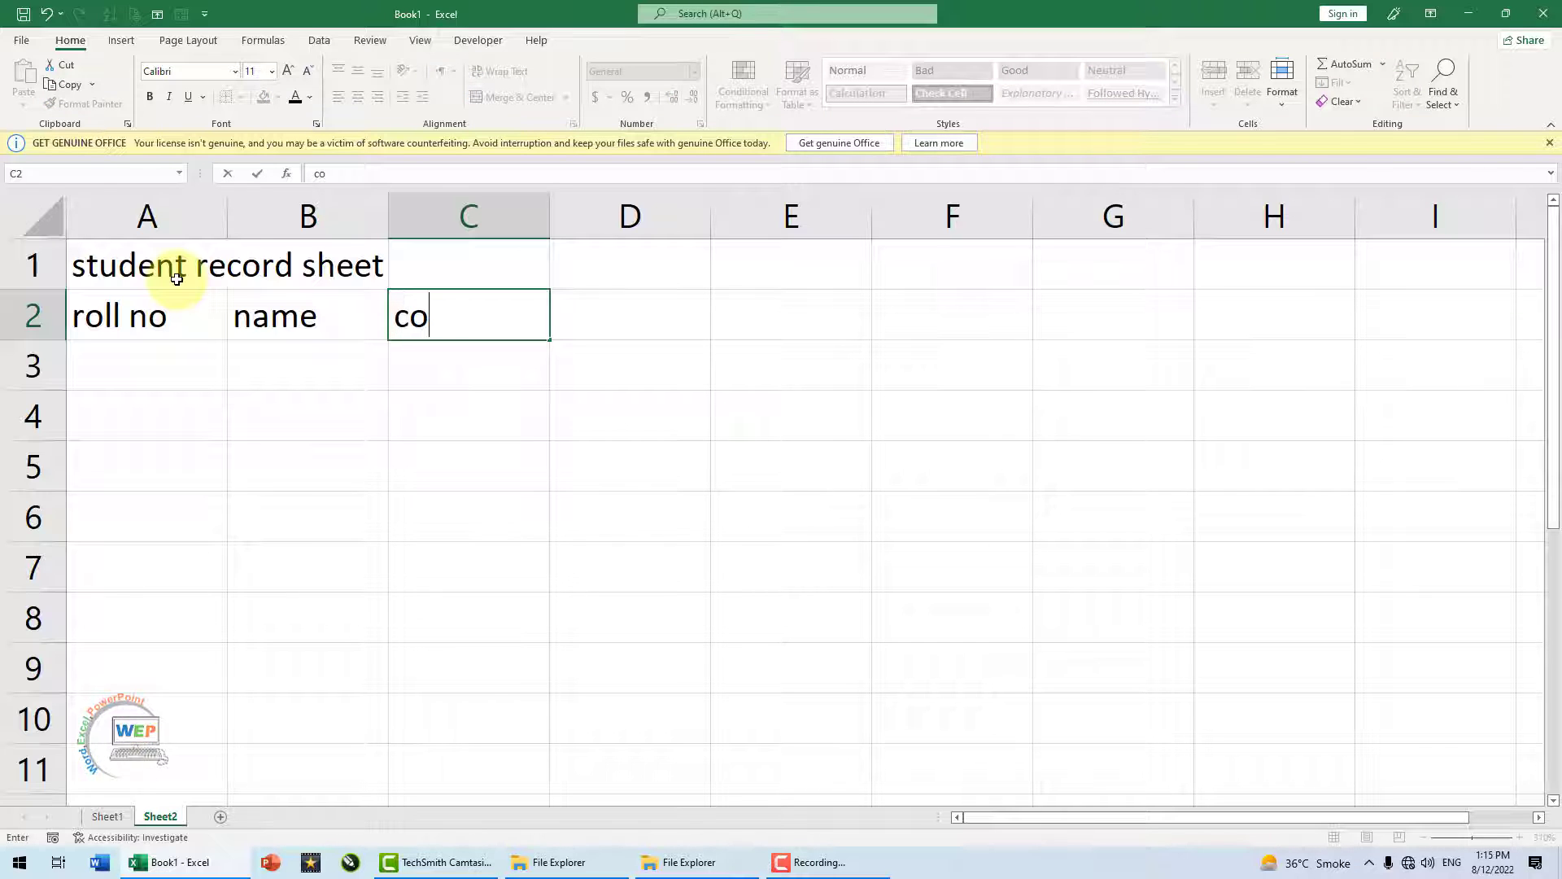
type("urse")
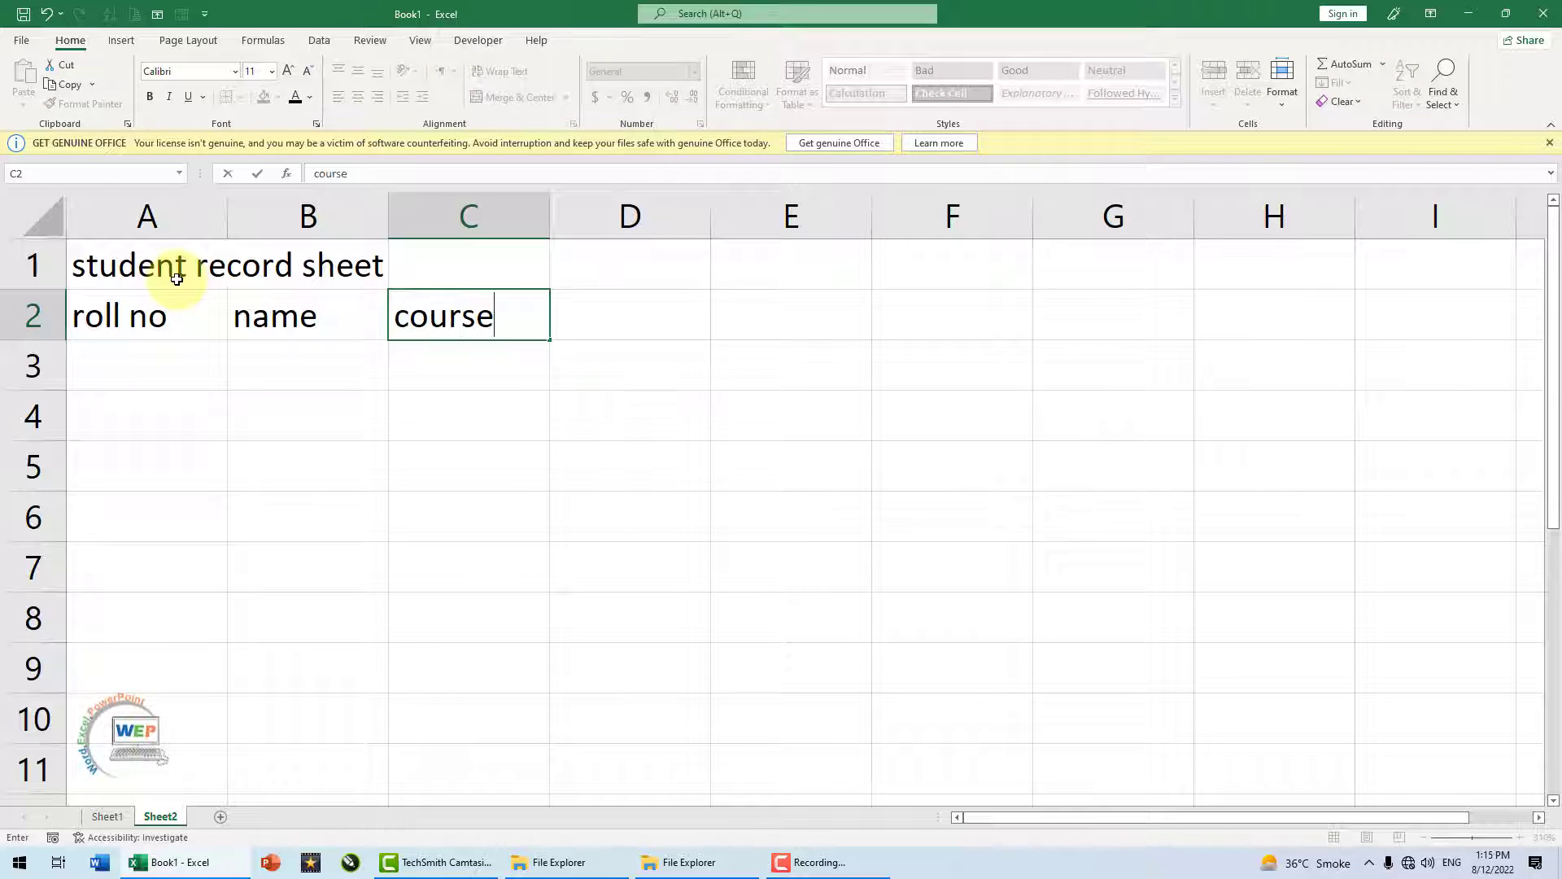
key("Tab")
type("fee")
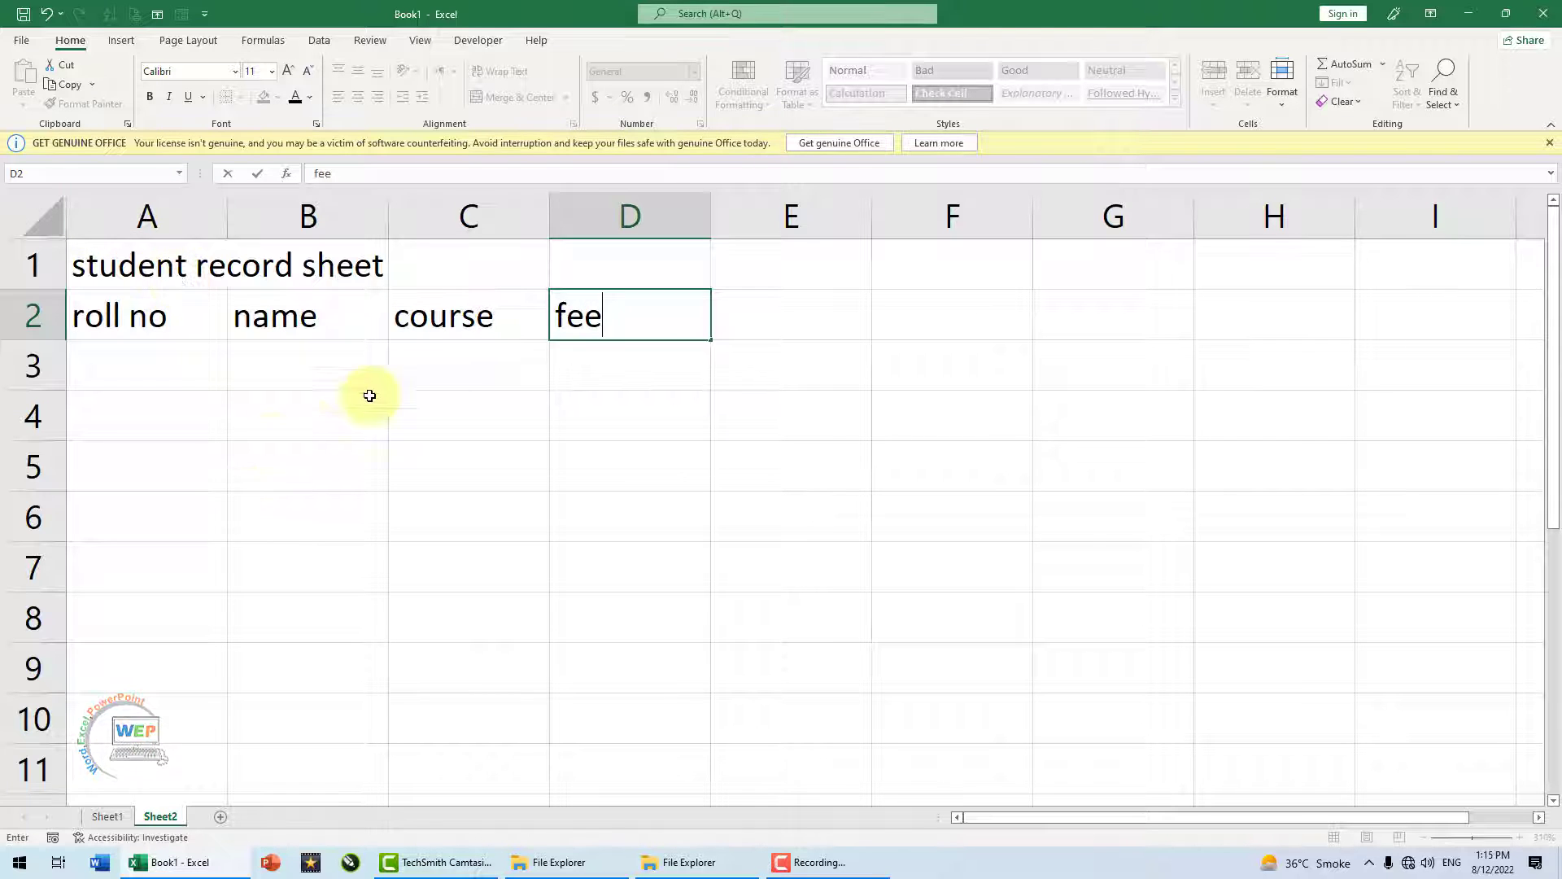
left_click(393, 366)
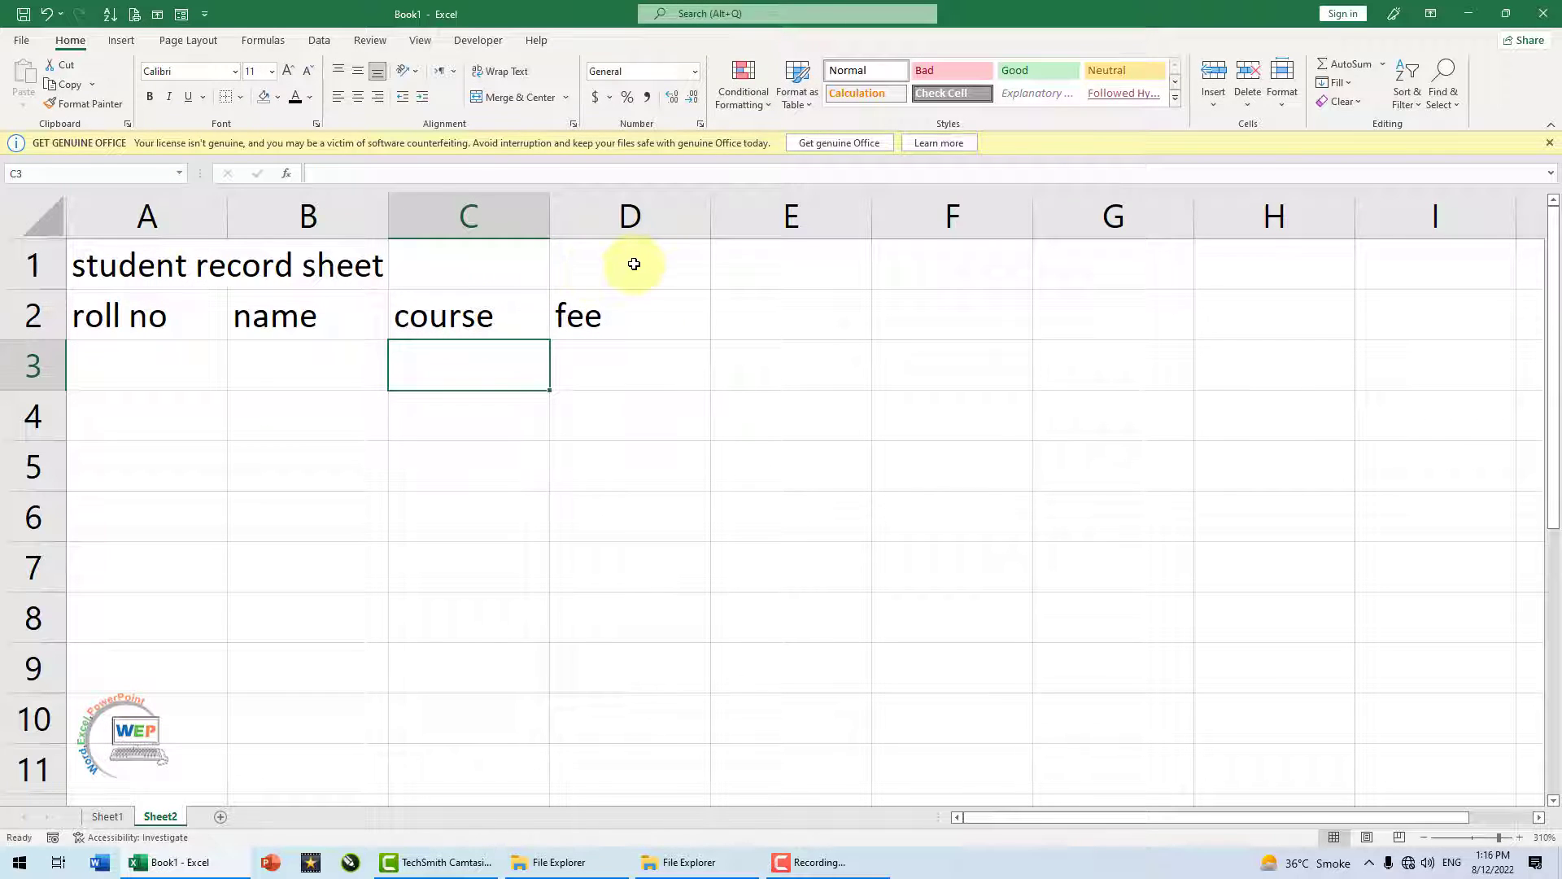
Step: Merge and center the title across A1:D1 and fill it with the standard dark red color
mouse_move(631, 263)
left_mouse_down()
mouse_move(203, 306)
mouse_move(167, 281)
left_mouse_up()
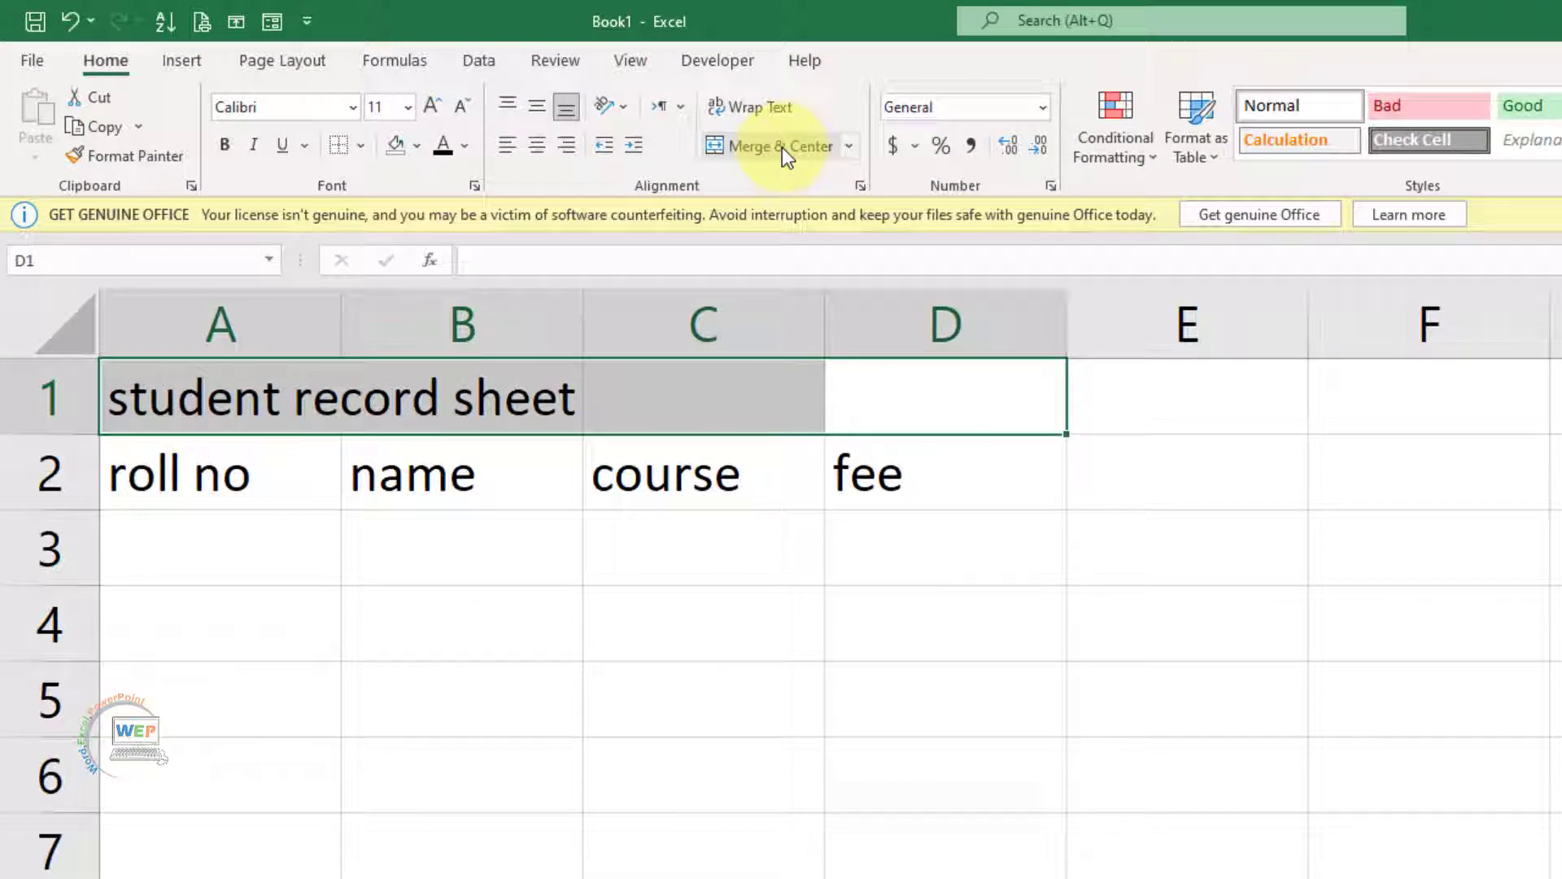
left_click(519, 97)
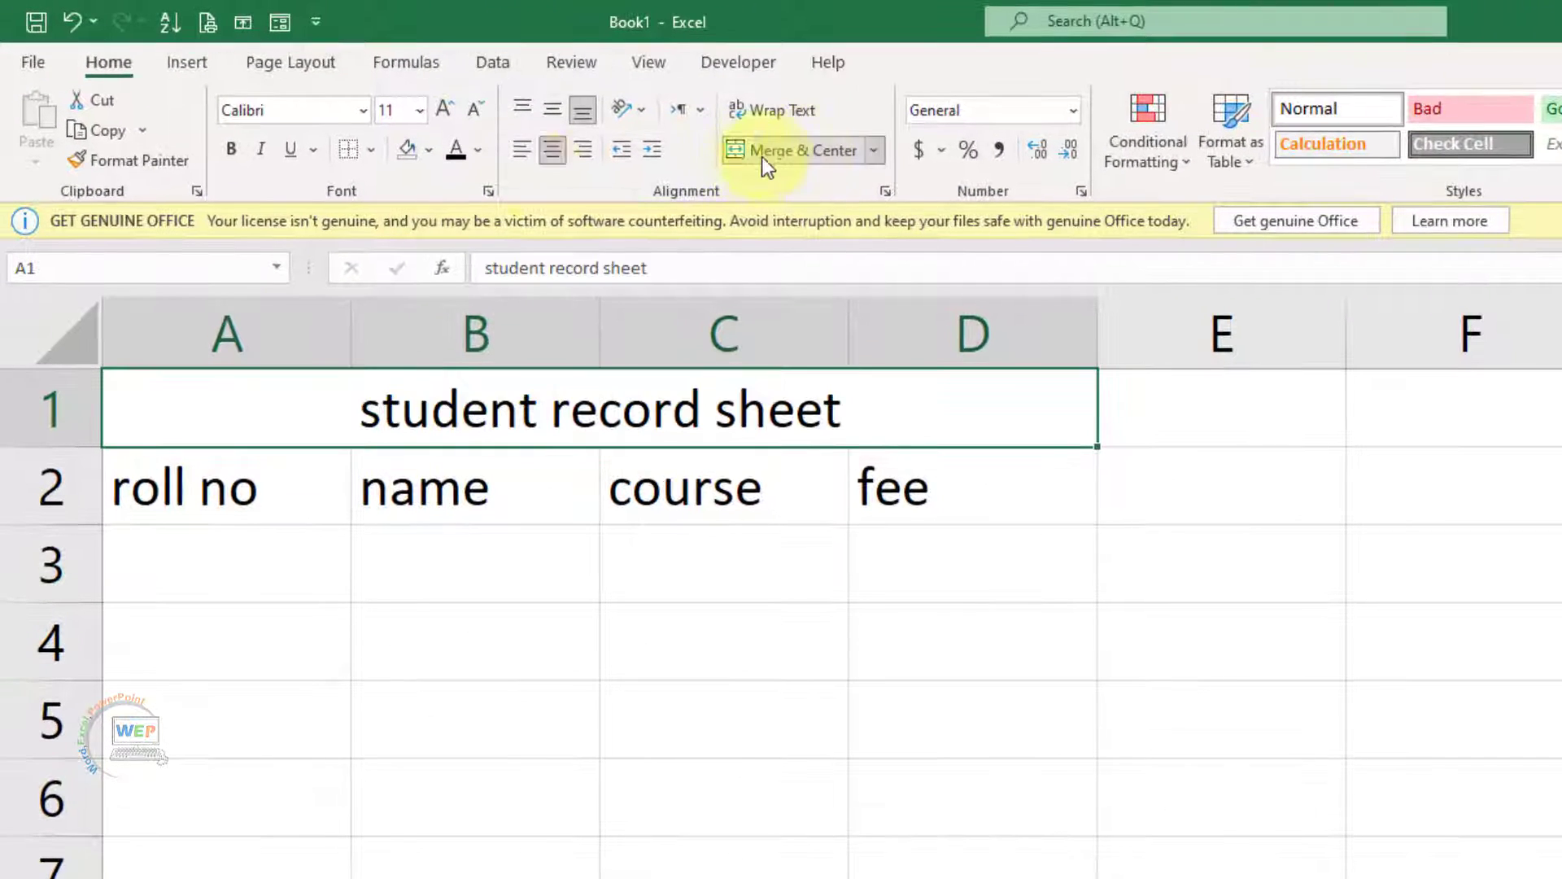
left_click(425, 151)
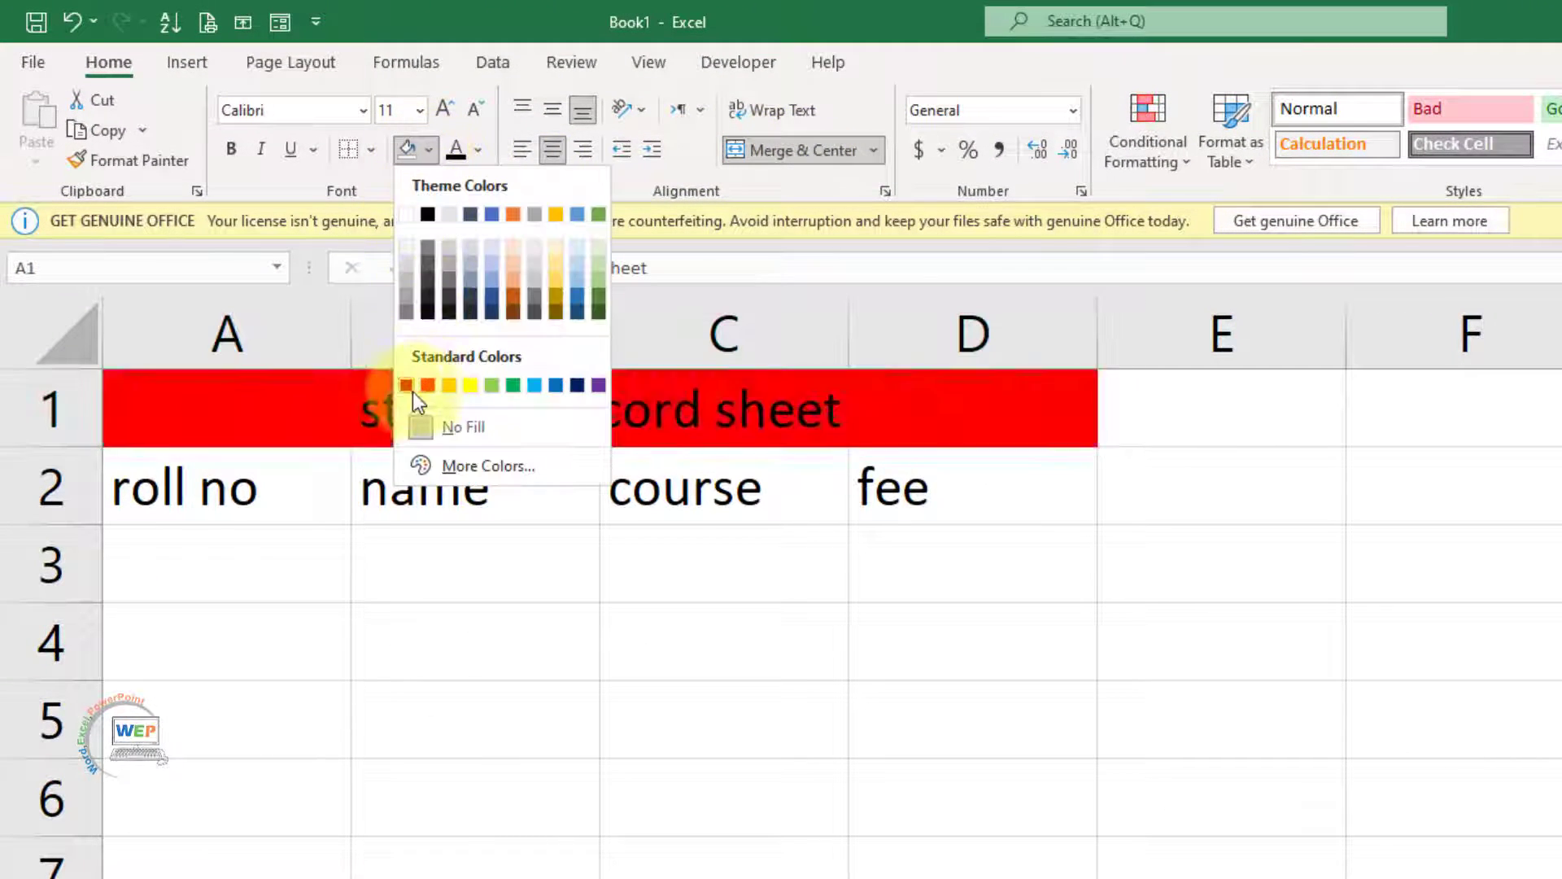
left_click(402, 388)
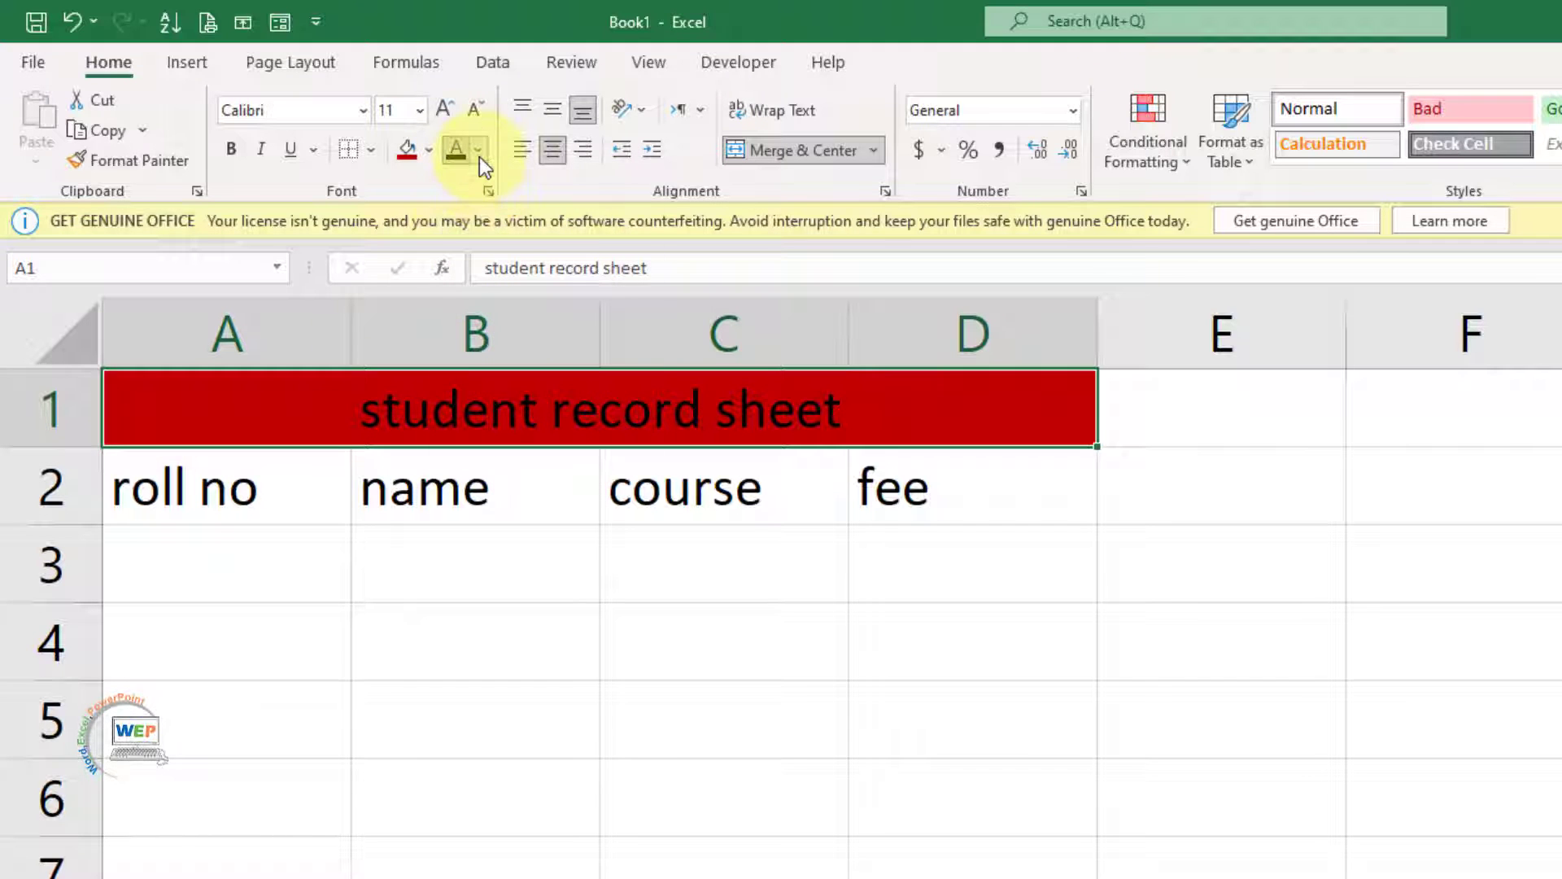
Step: Make the title text in row 1 white and bold, and increase its font size by two steps
left_click(479, 151)
left_click(454, 256)
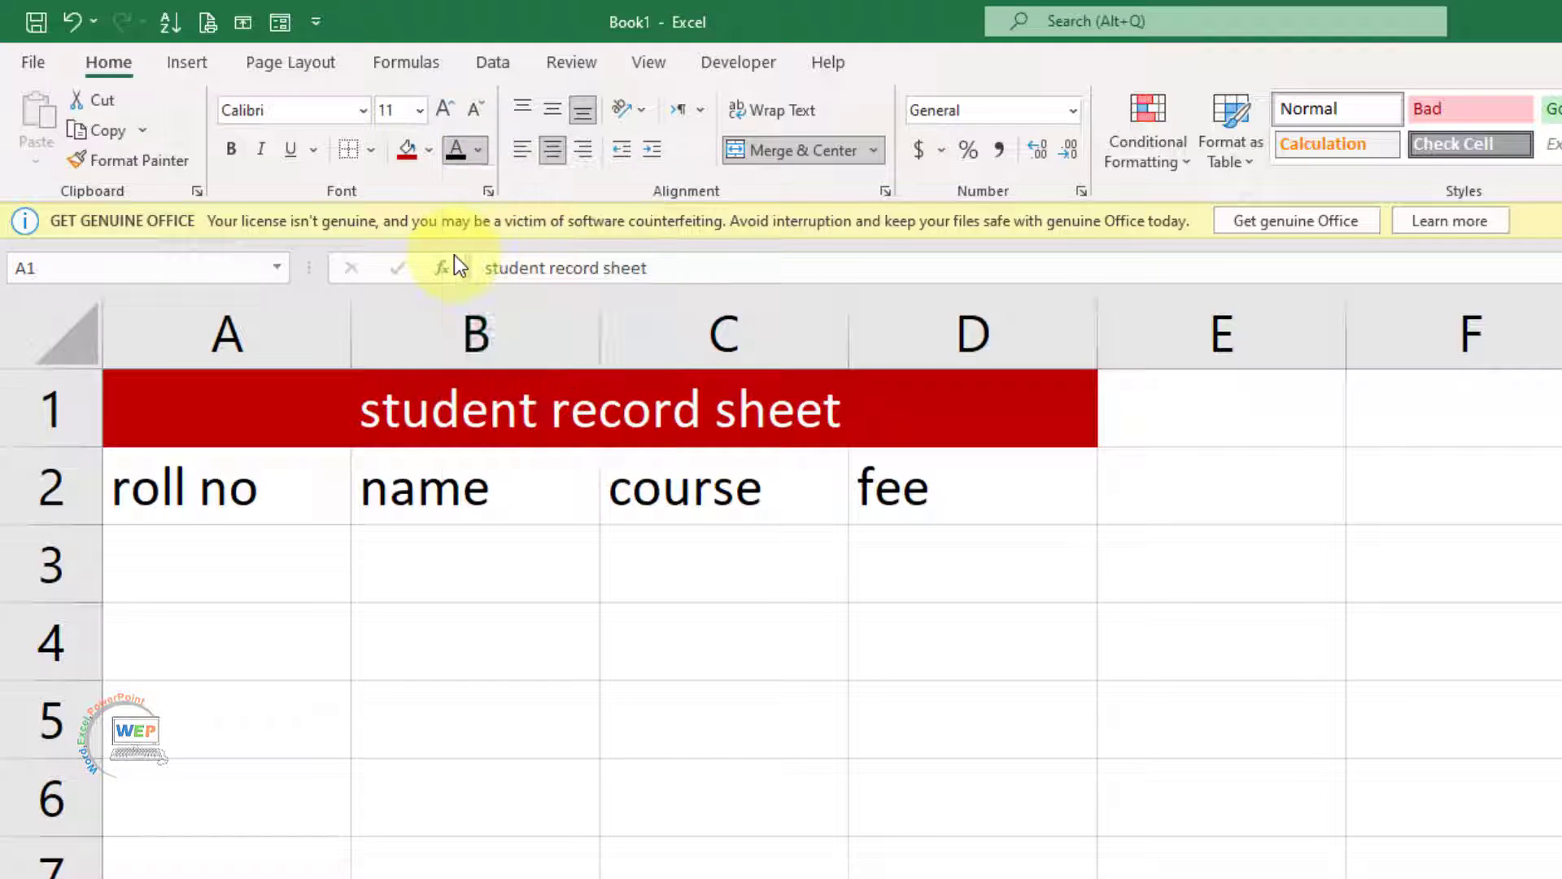
left_click(231, 146)
left_click(446, 111)
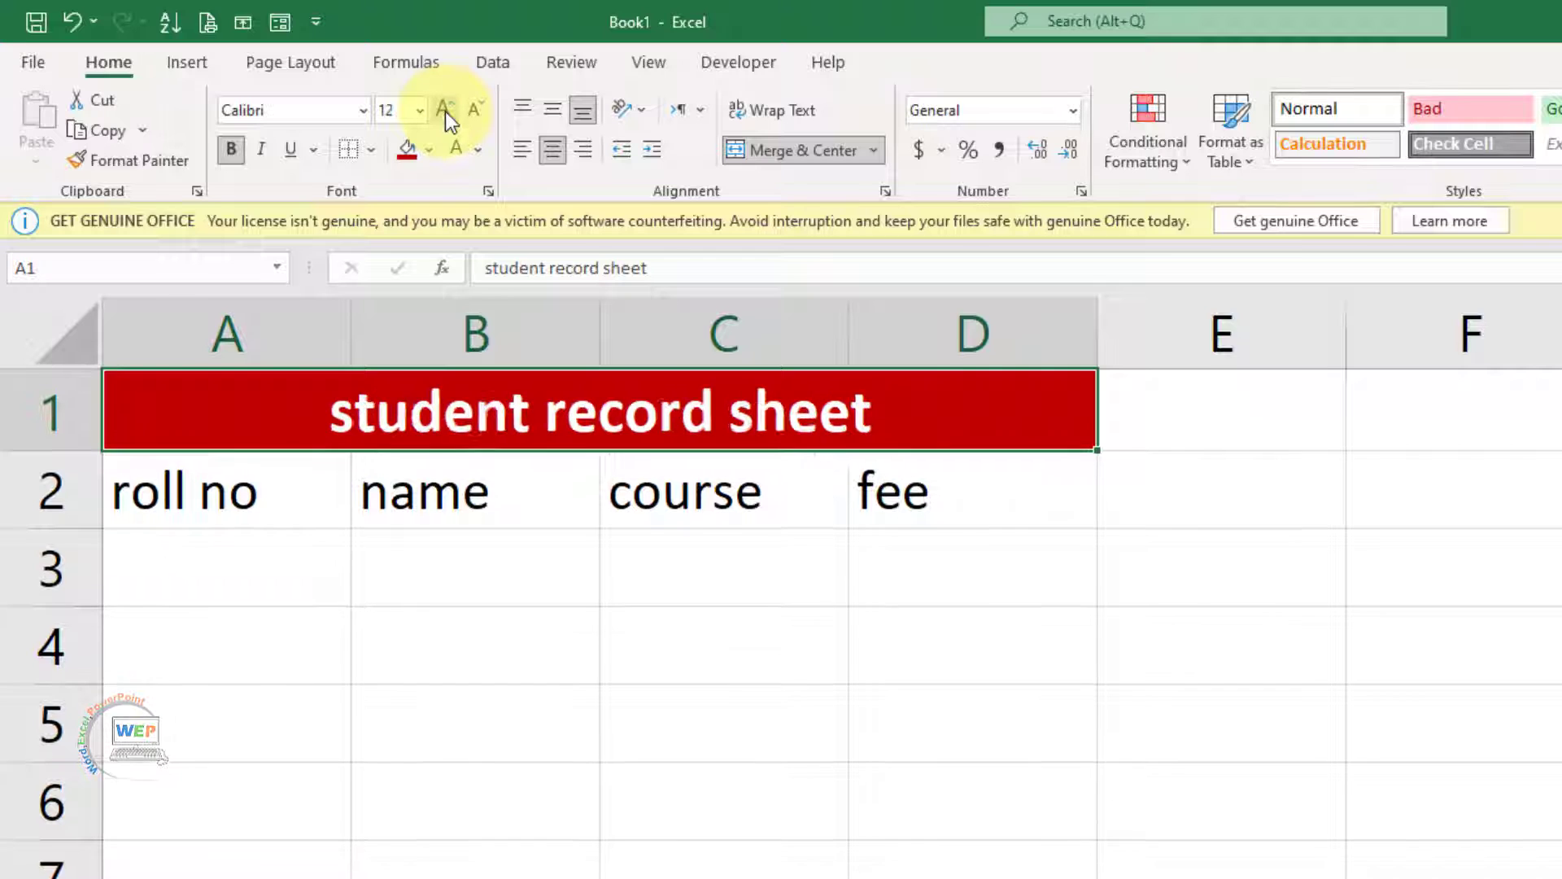
left_click(446, 110)
left_click(730, 706)
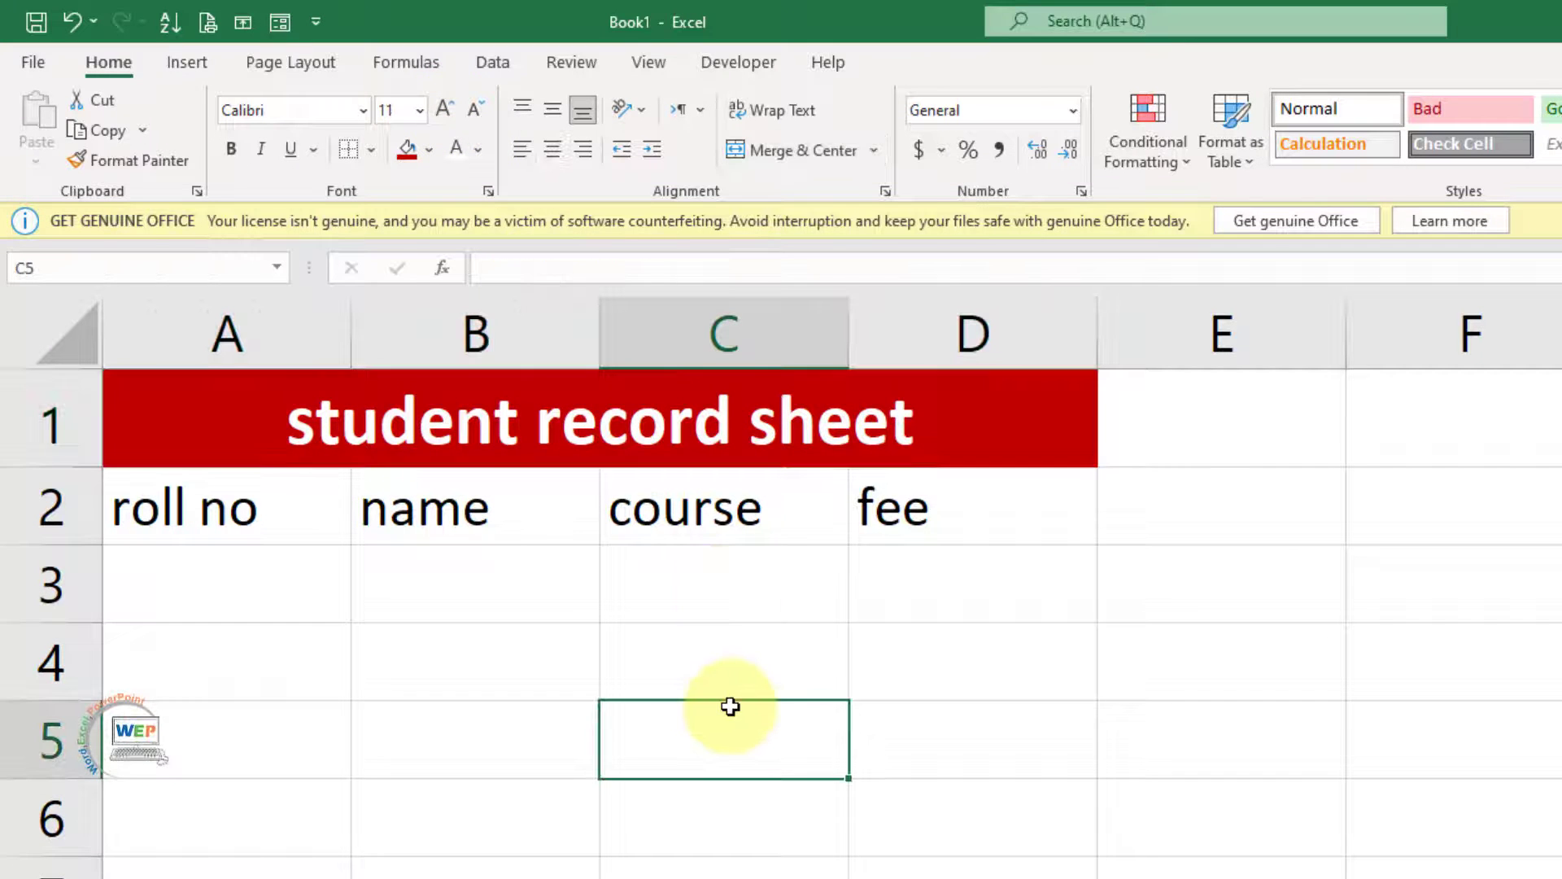
Step: Fill the heading cells A2:D2 with the darkest shade of the theme blue
left_click_drag(1053, 499, 209, 513)
left_click(430, 150)
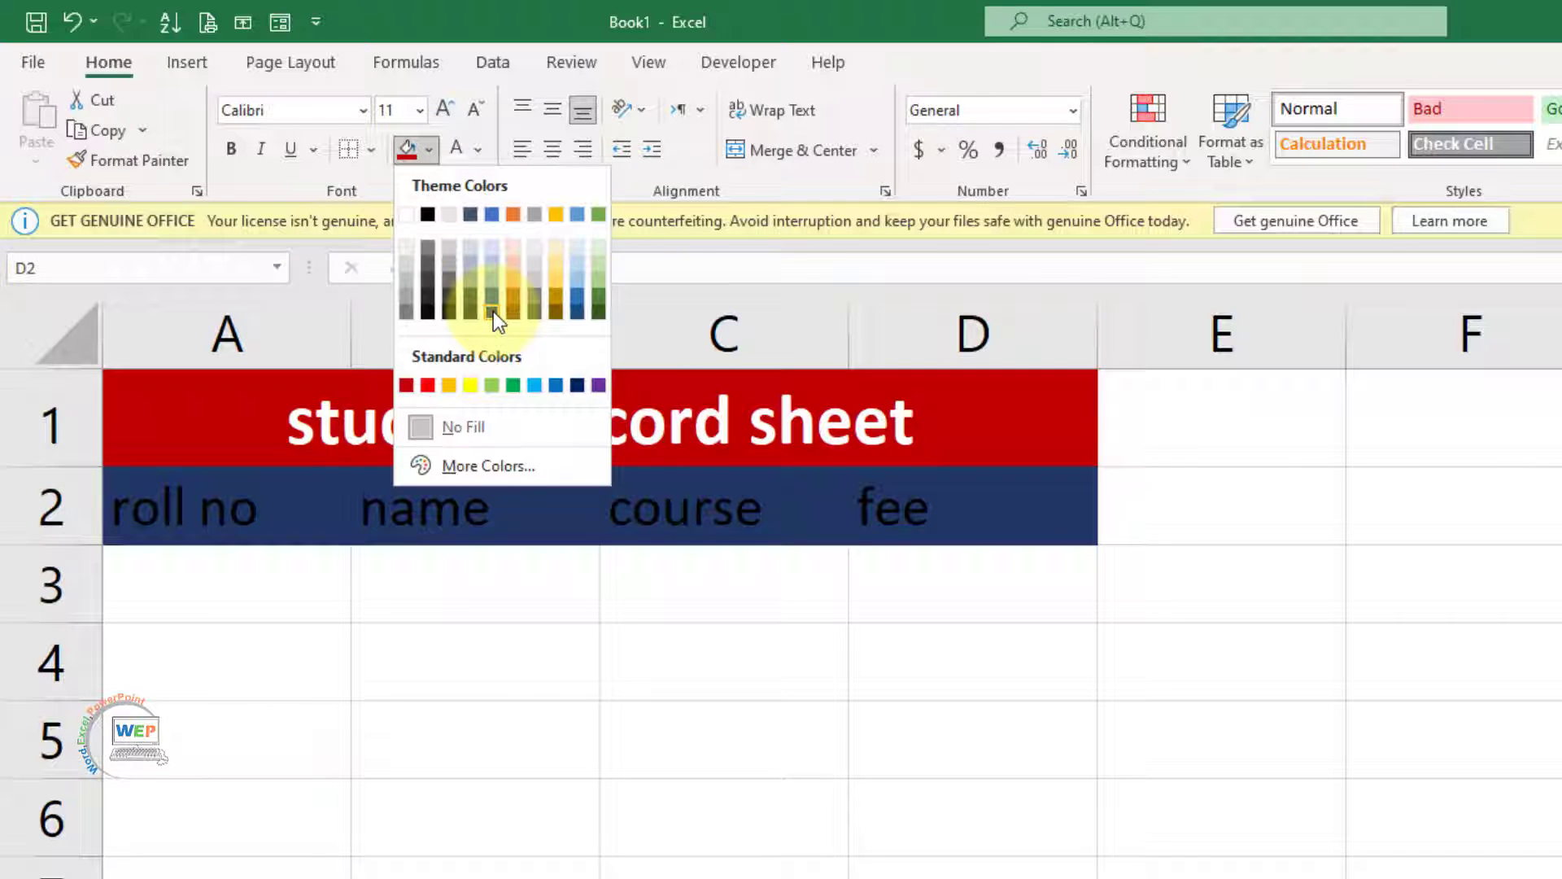
left_click(493, 311)
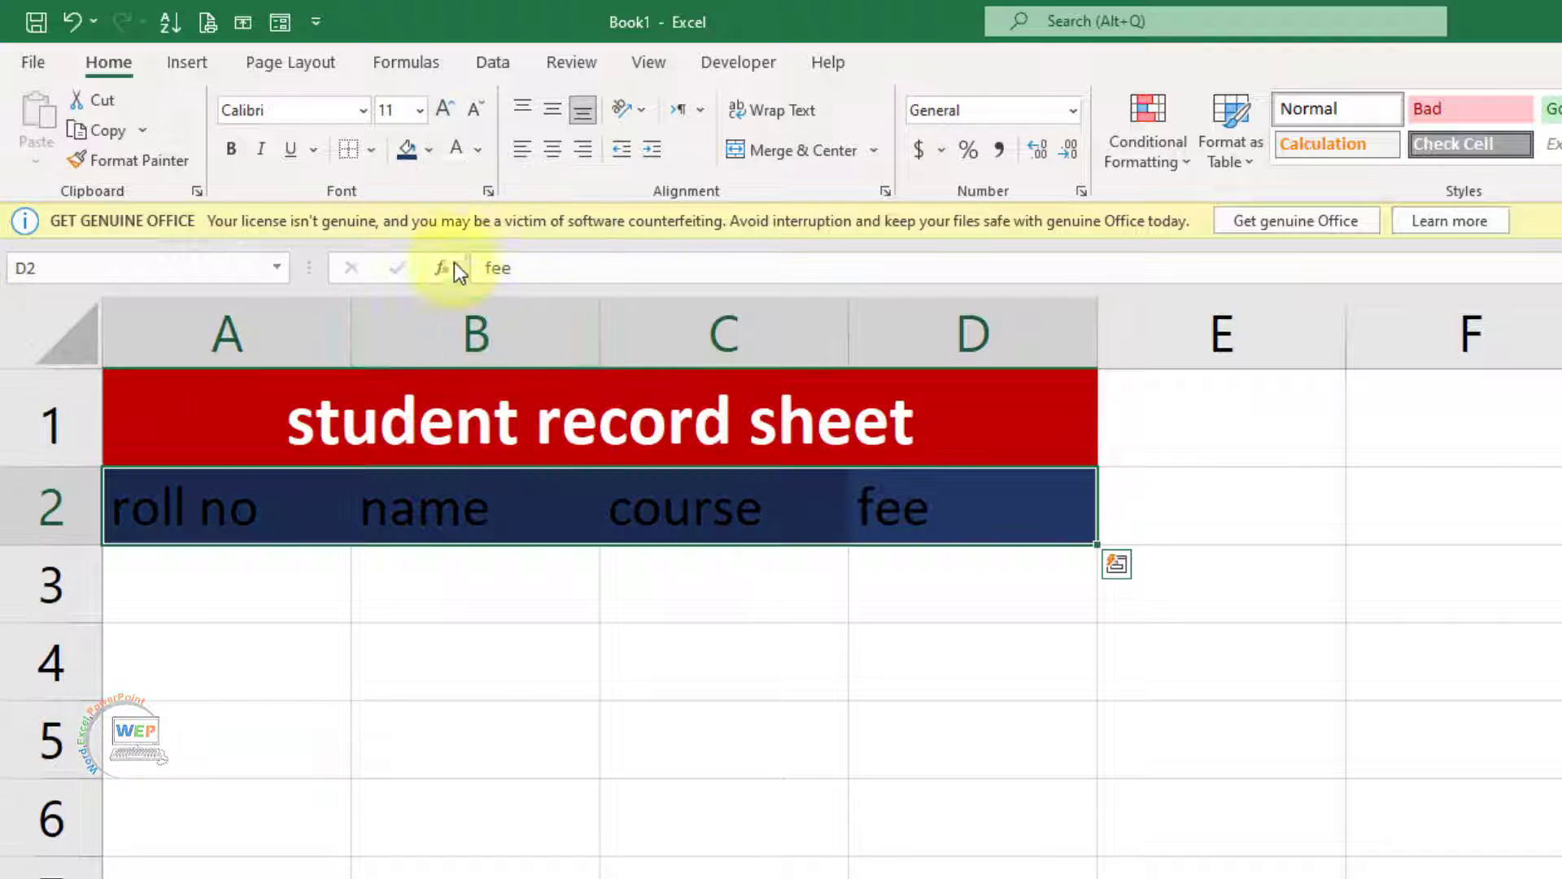
Step: Make the heading text in cells A2:D2 white and bold
left_click(454, 149)
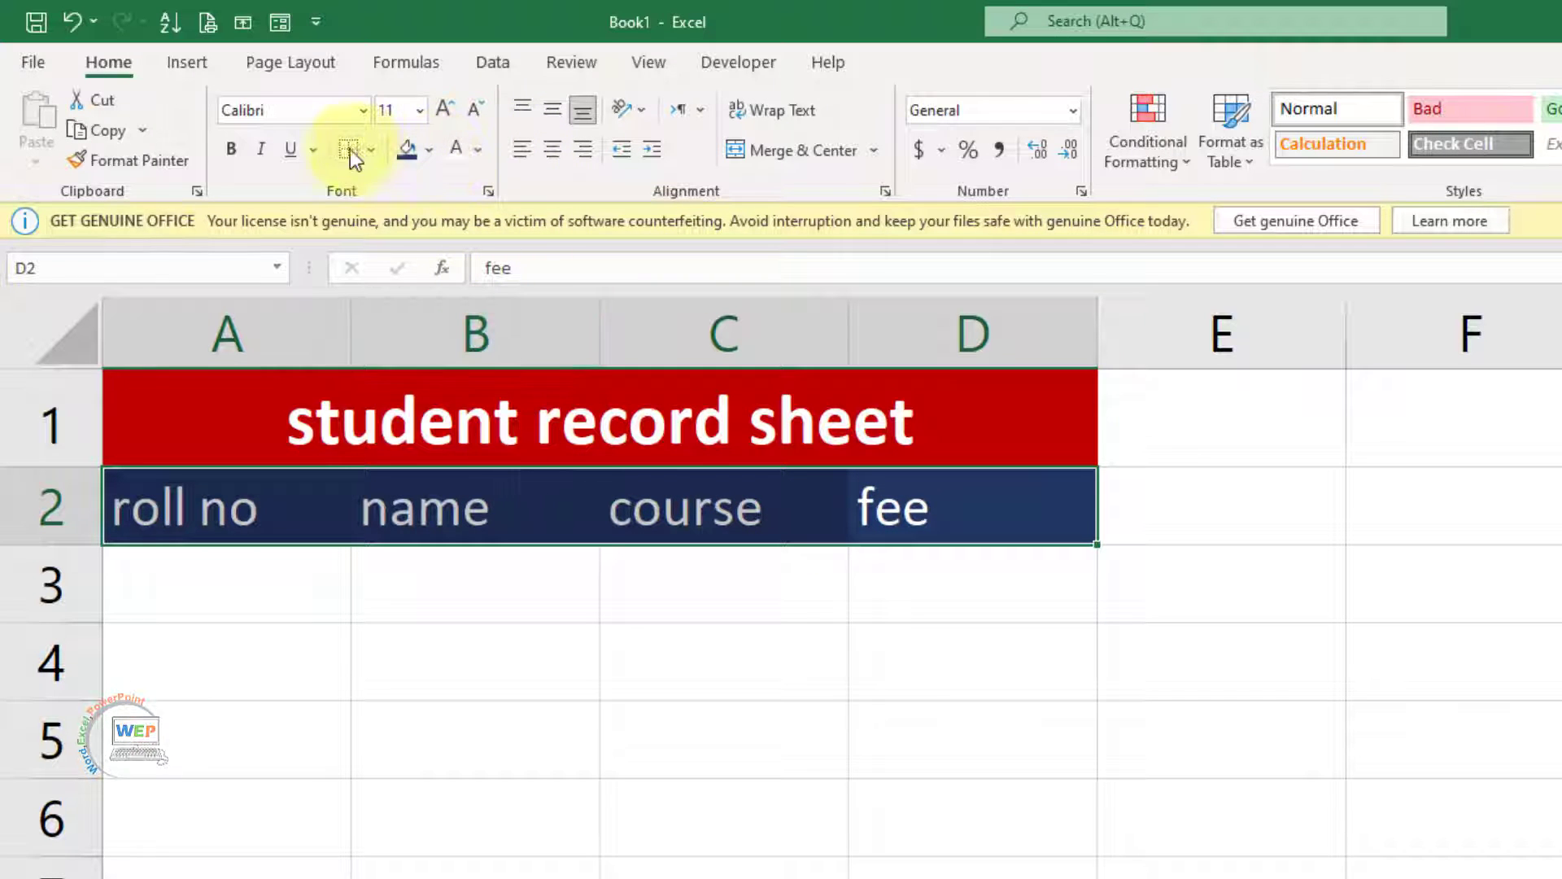
left_click(231, 148)
left_click(846, 697)
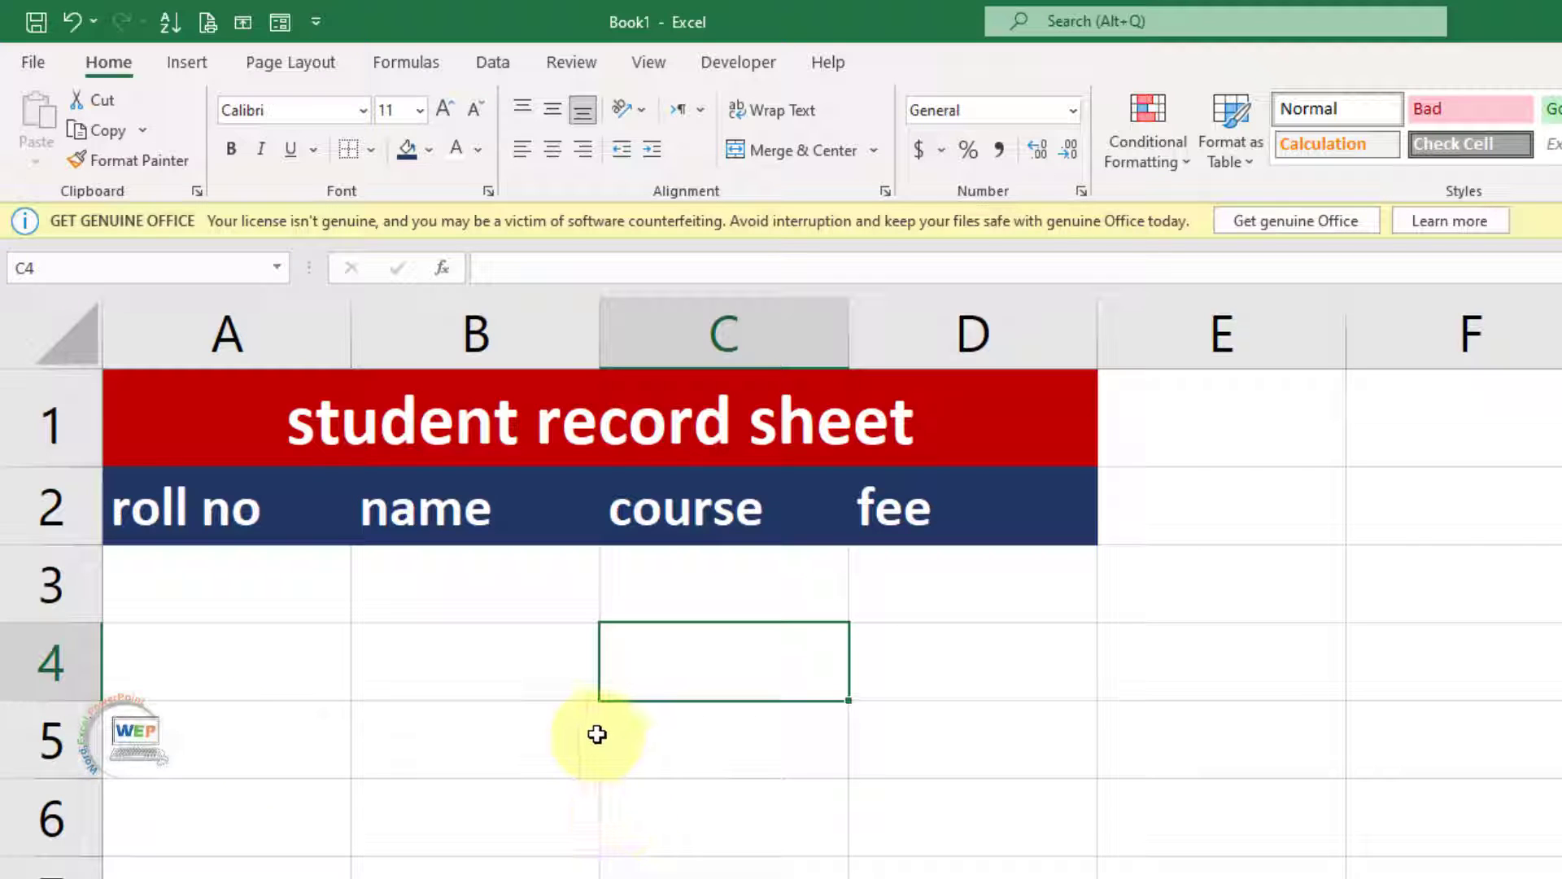
Step: Remove the Form command from the Quick Access Toolbar
left_click(315, 22)
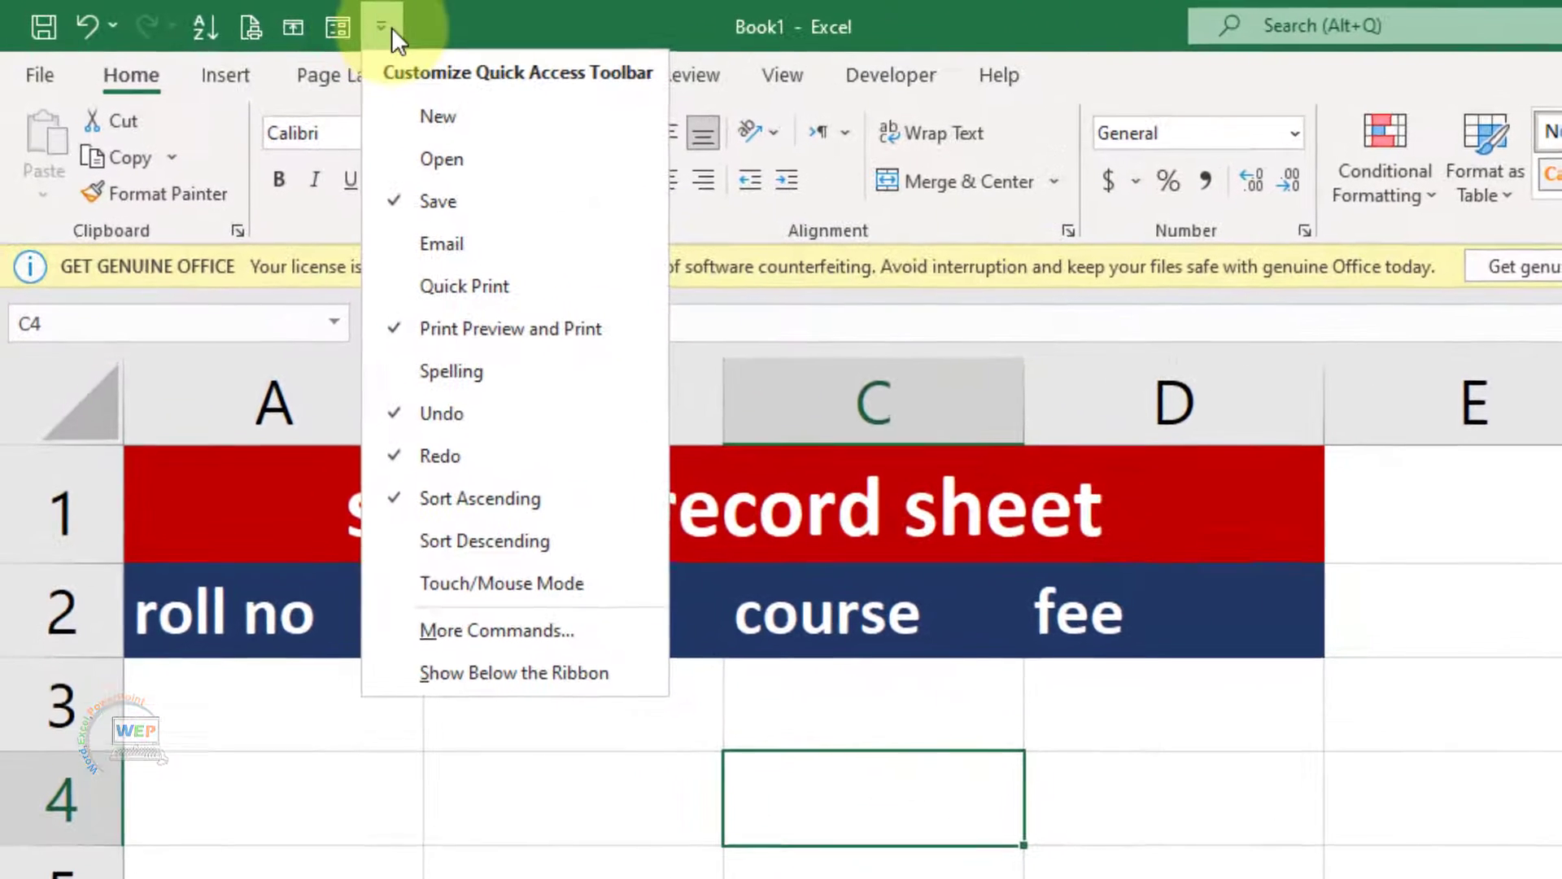
left_click(446, 24)
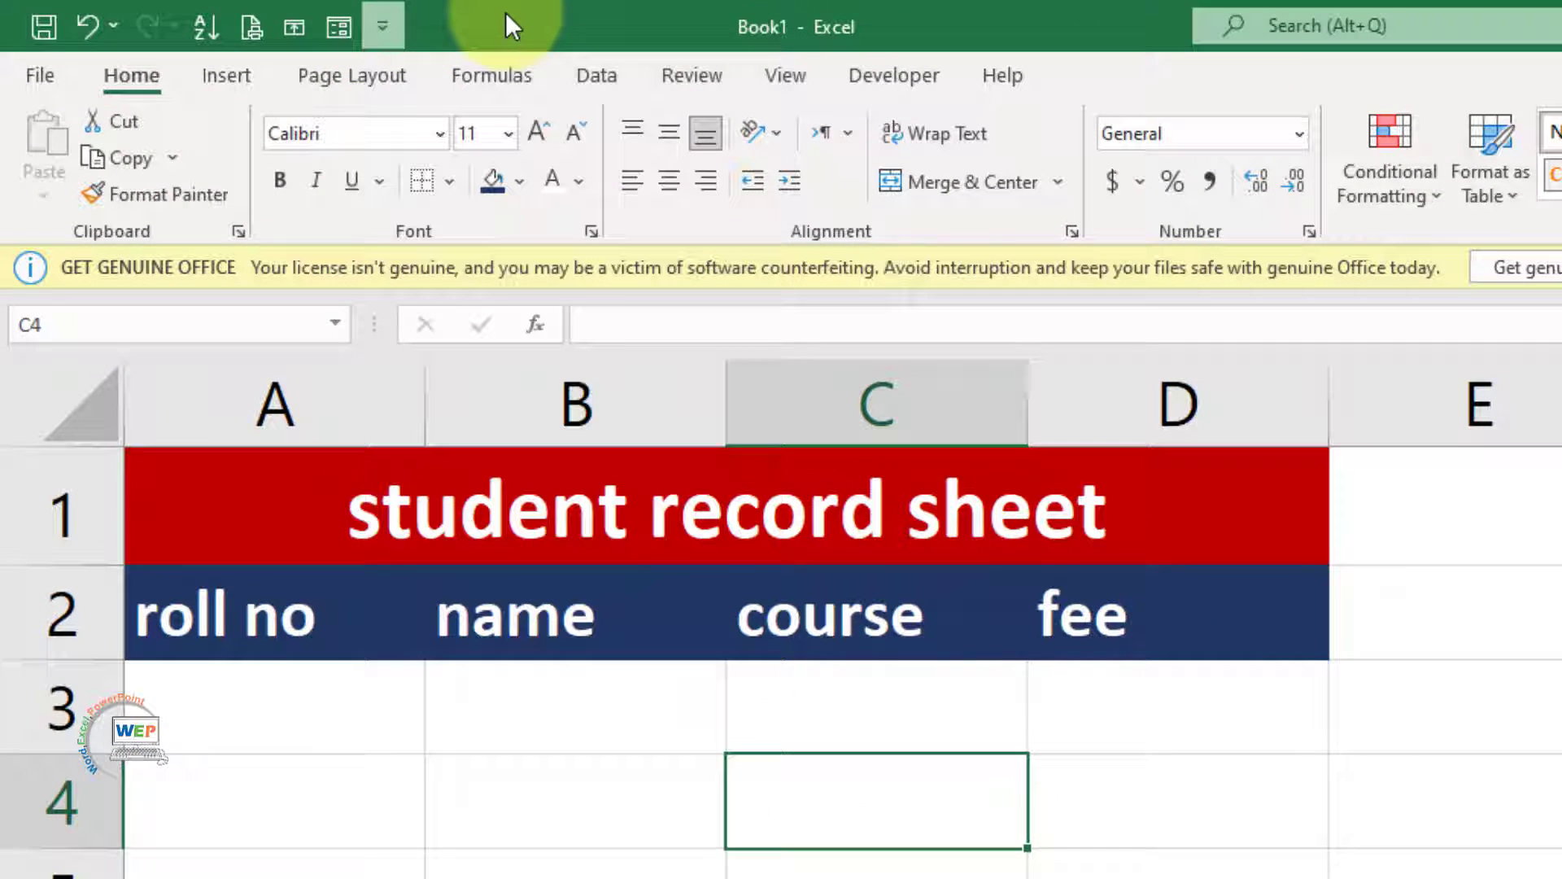
right_click(345, 26)
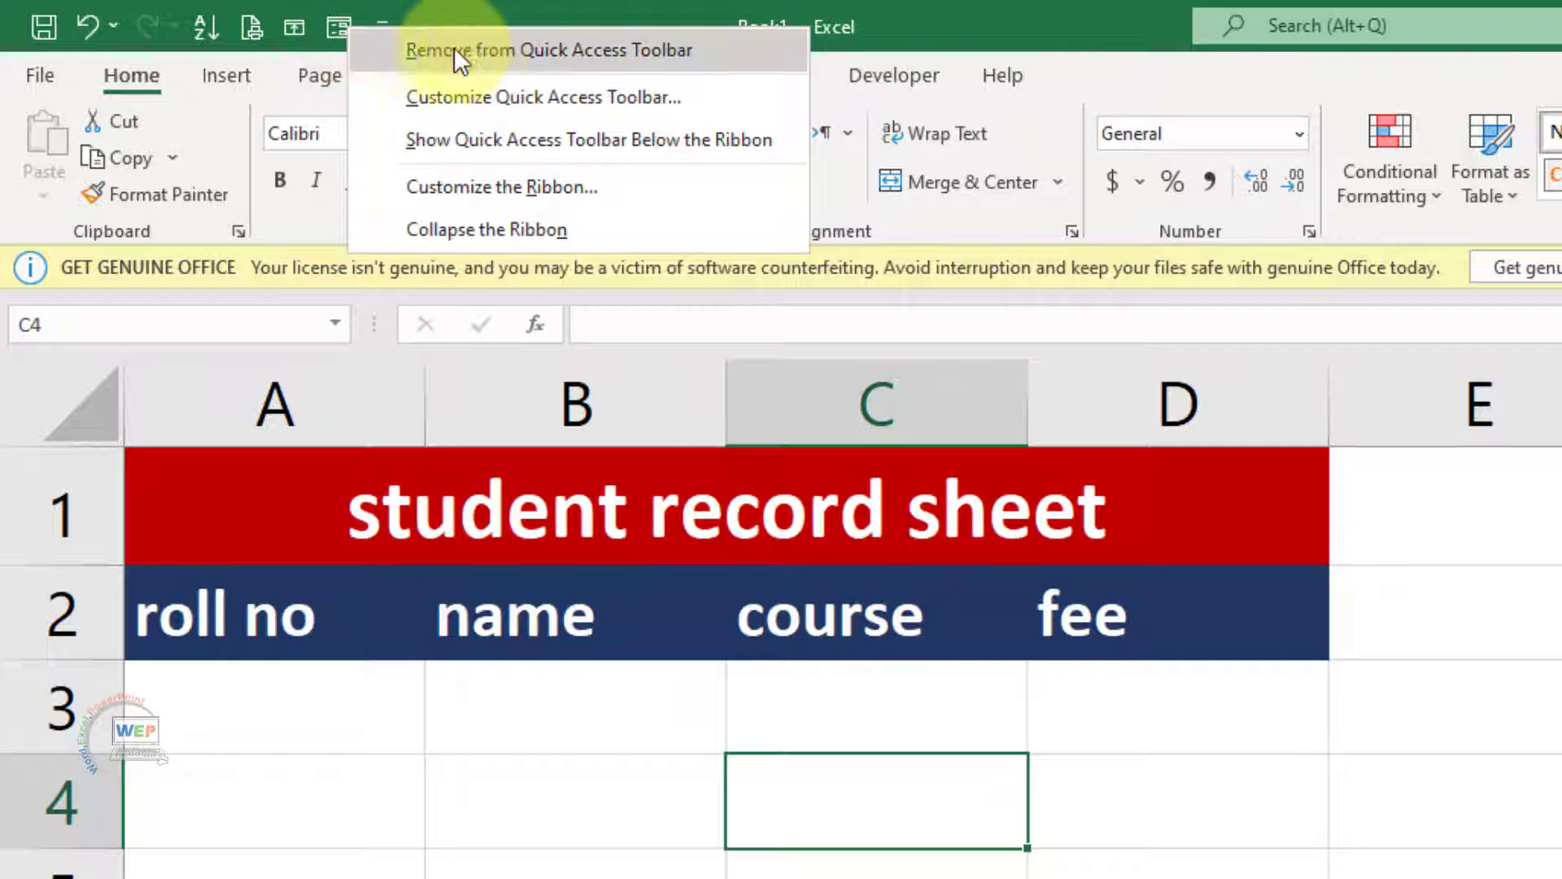
left_click(474, 49)
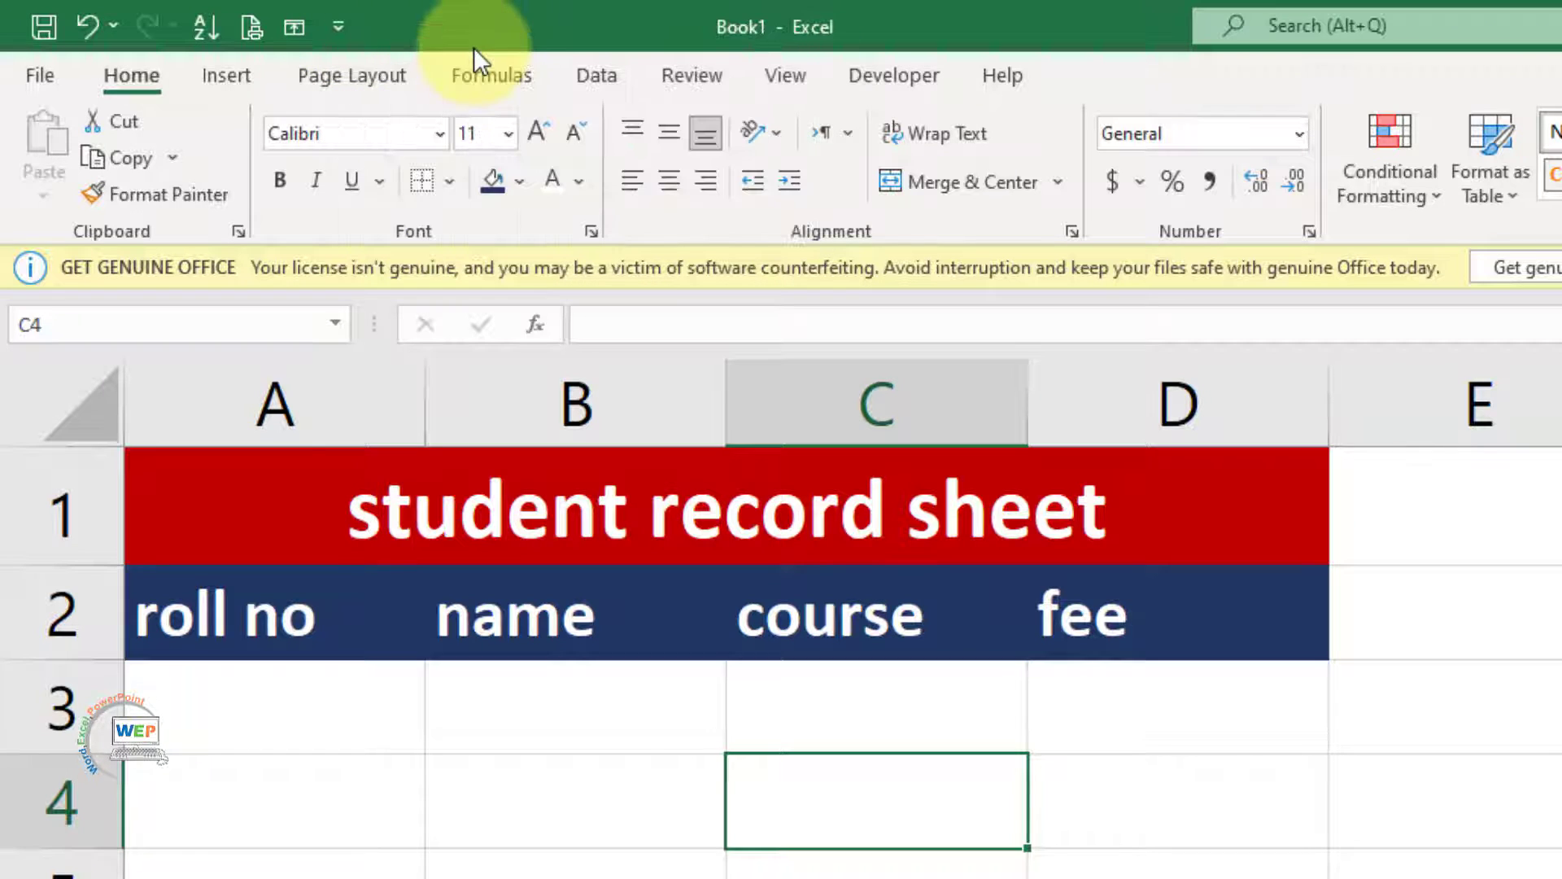
Step: Open the Quick Access Toolbar customization options and list All Commands as the available commands
left_click(337, 27)
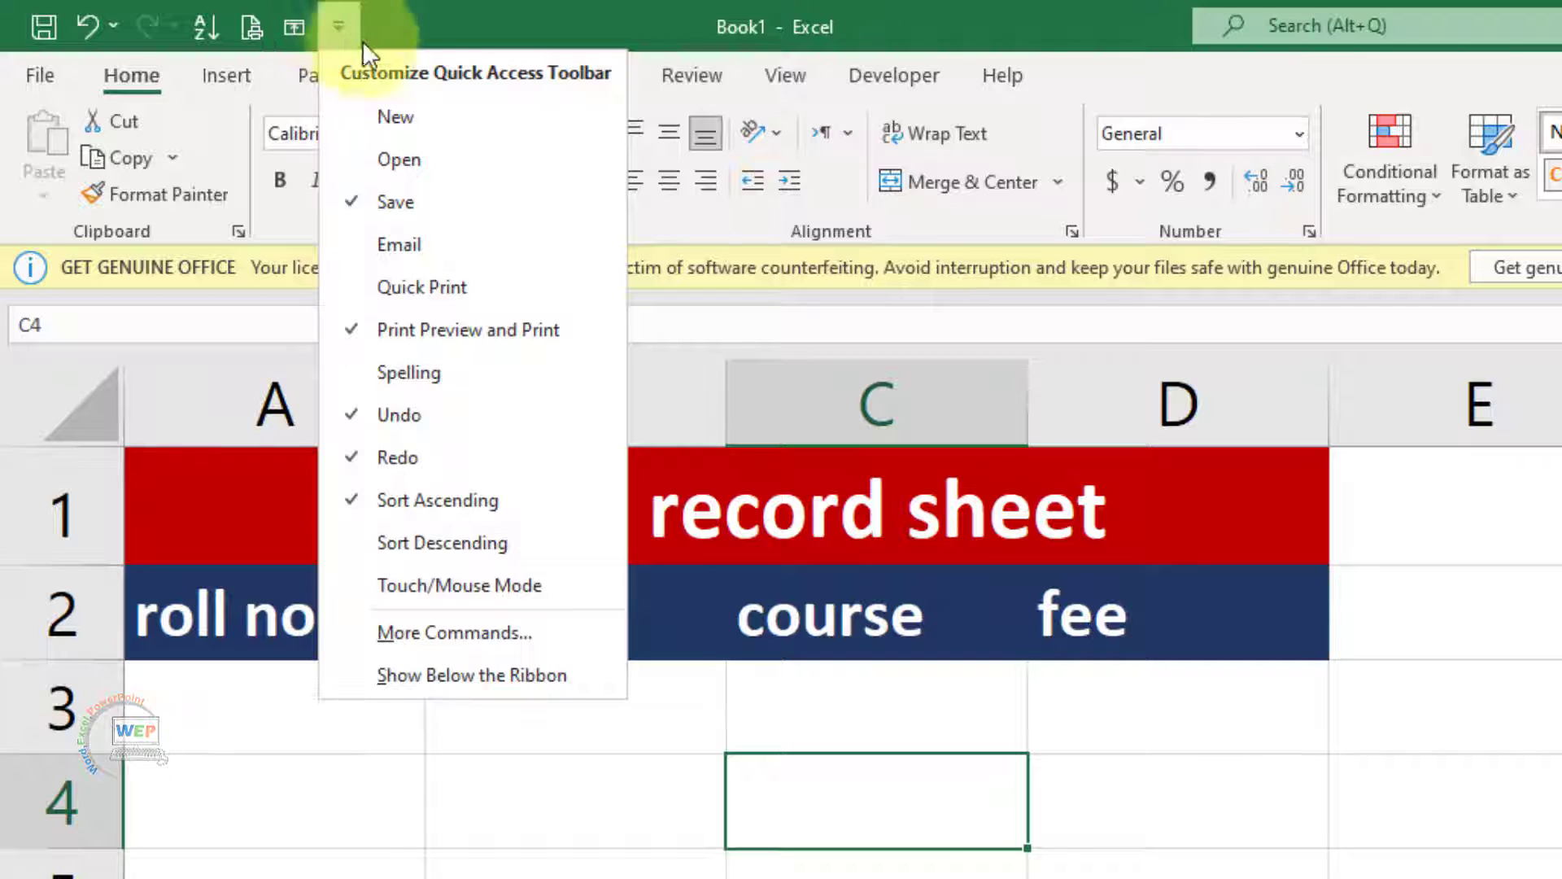
left_click(500, 629)
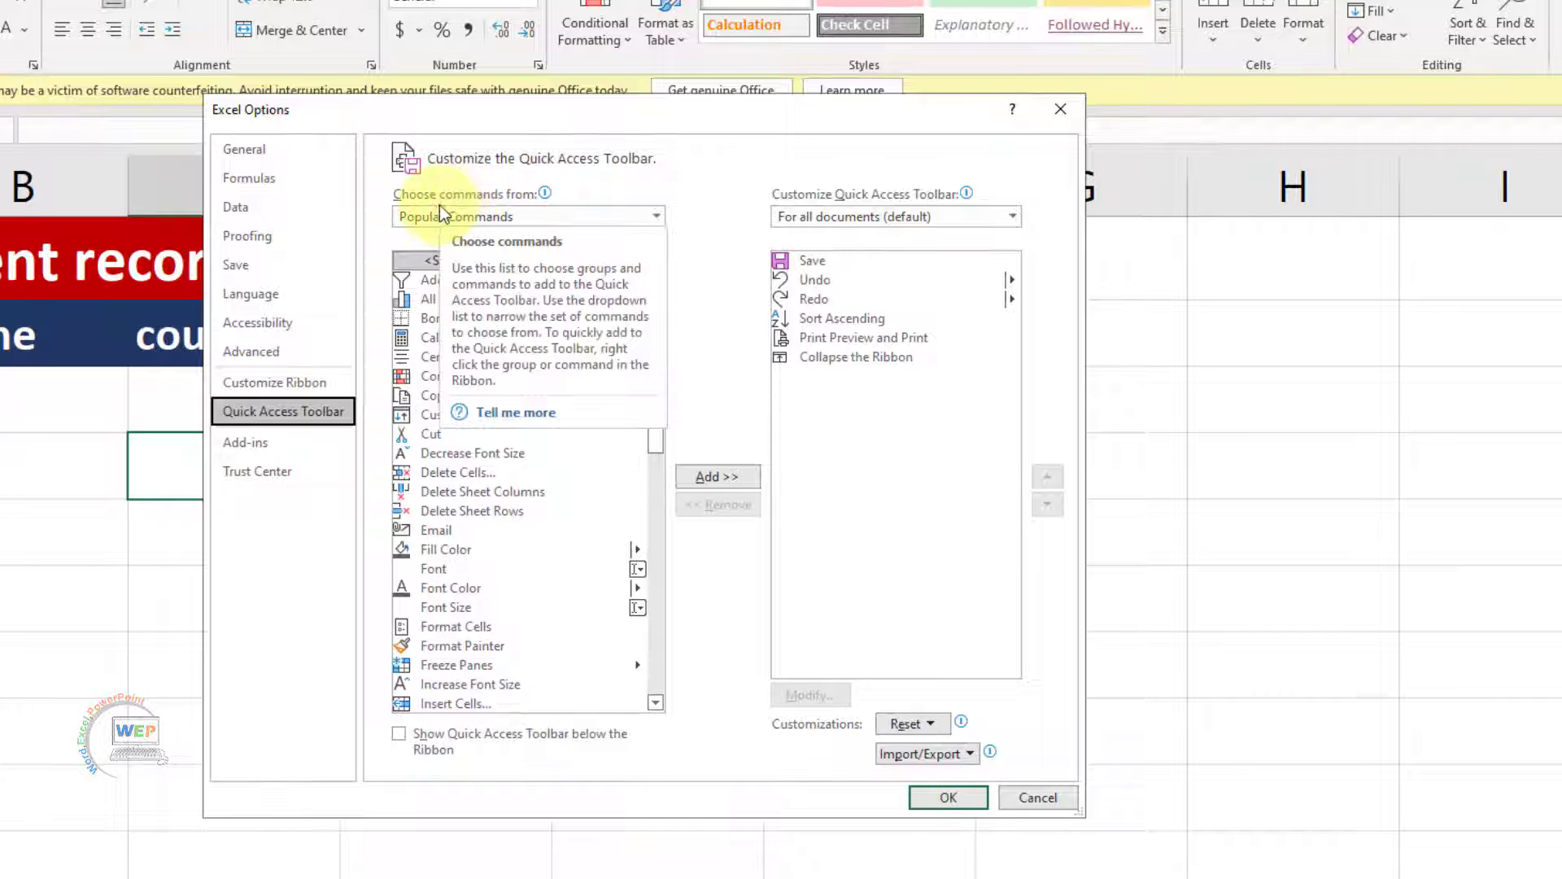
left_click(657, 217)
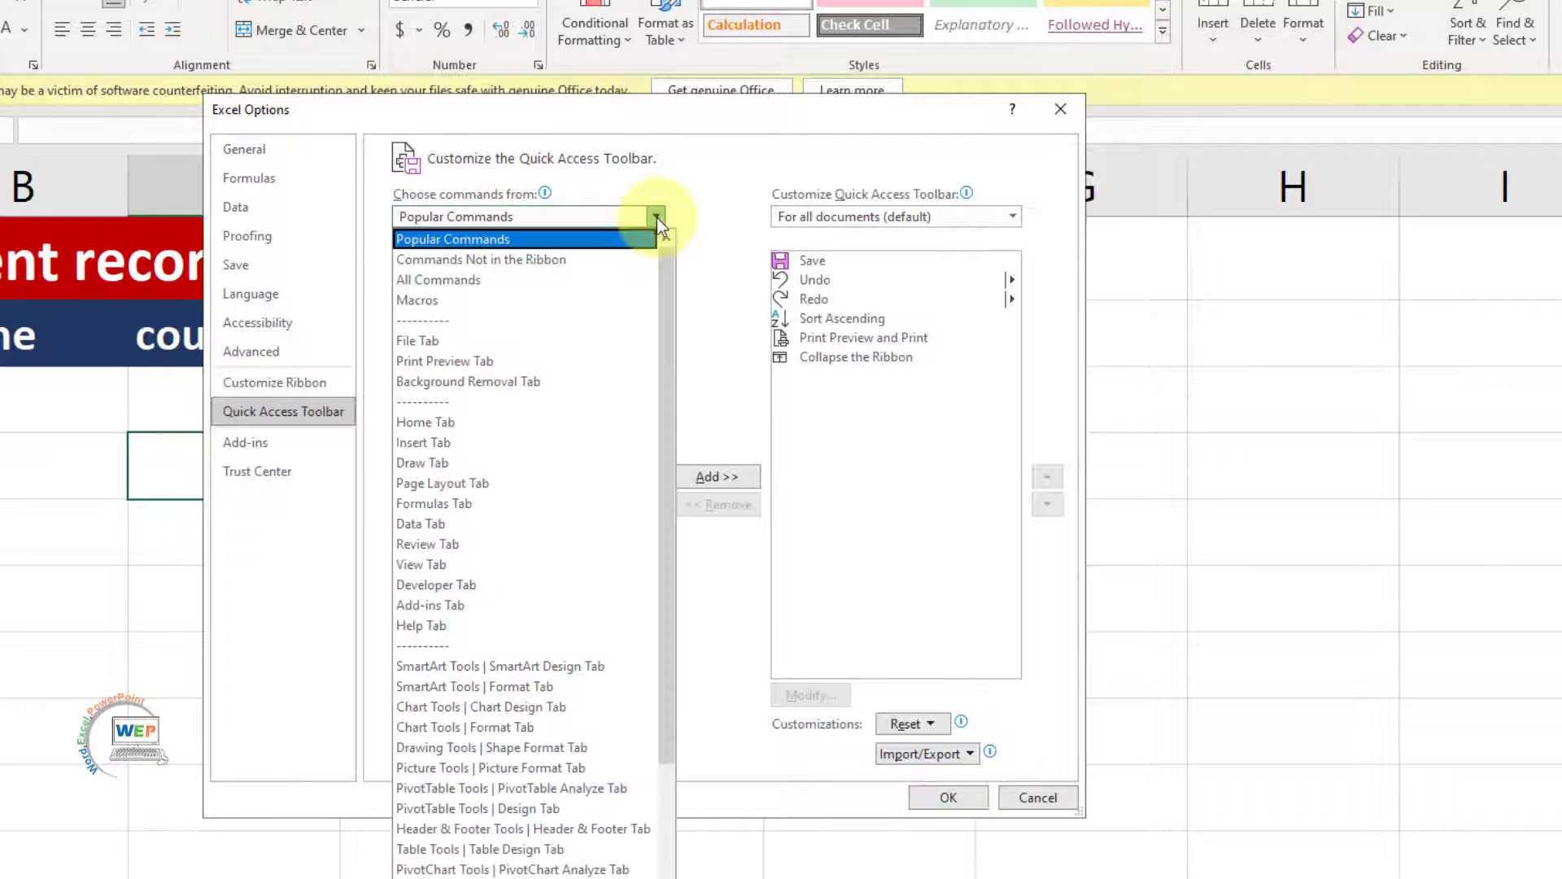
left_click(524, 279)
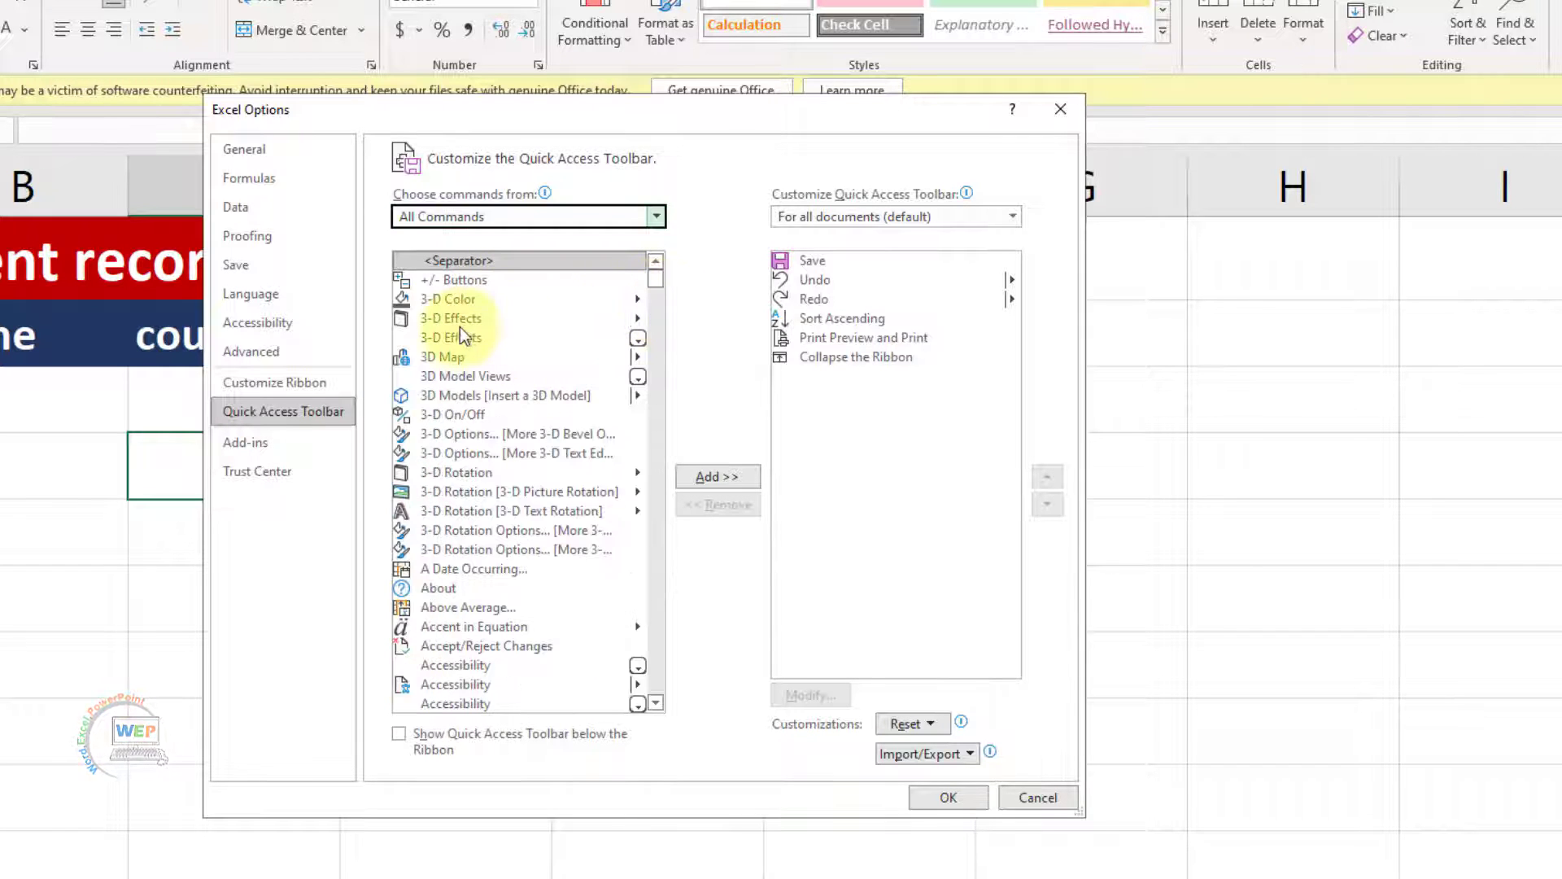
Step: Find the Form... command in the list, add it to the Quick Access Toolbar and apply the customization
left_click(457, 332)
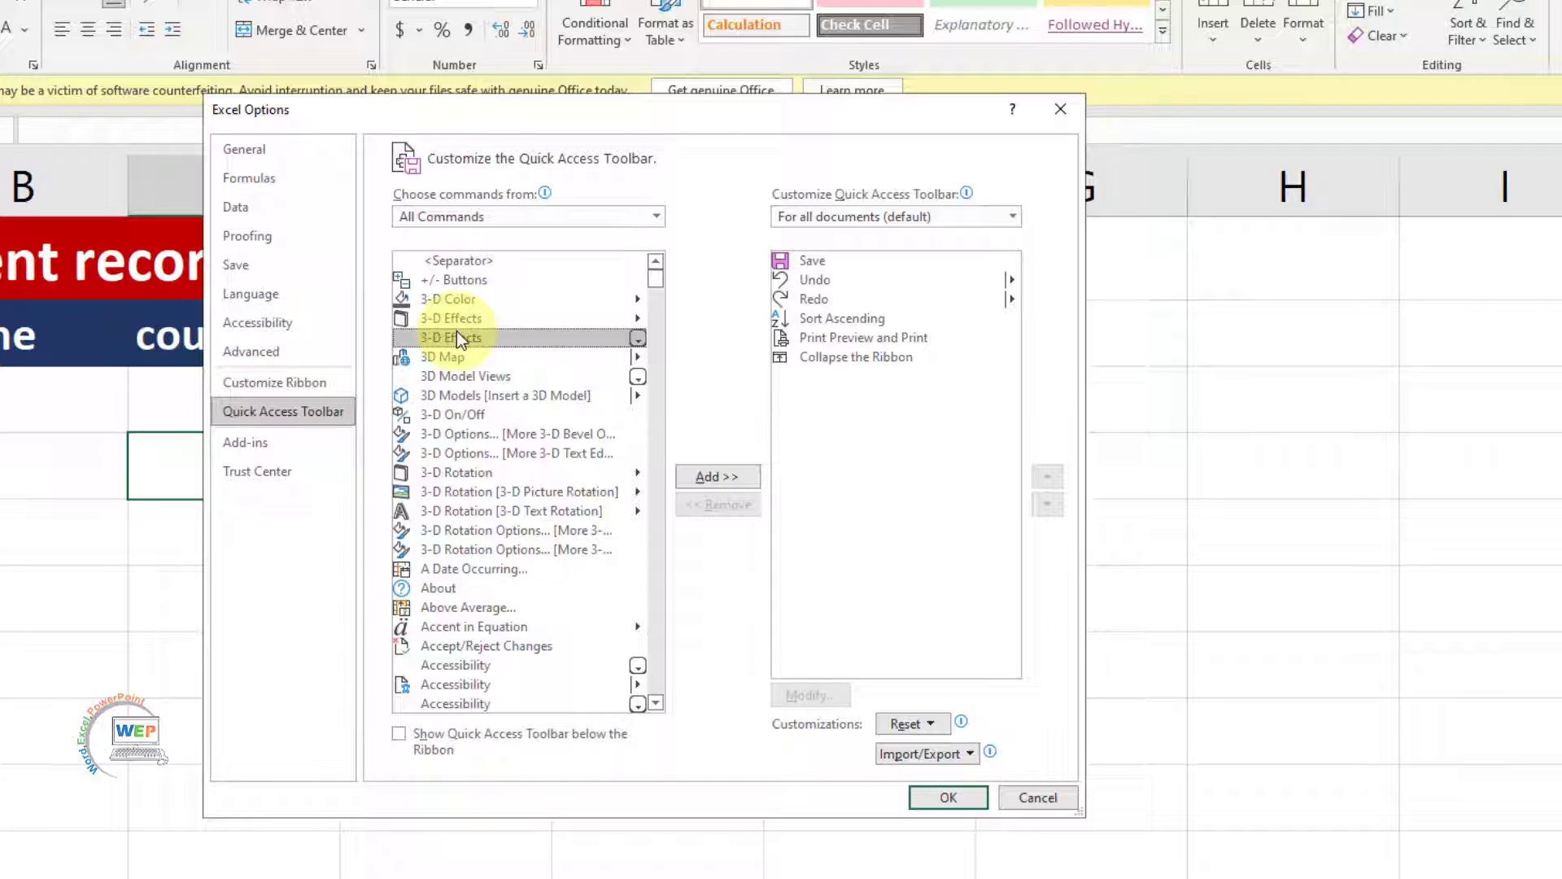
type("fo")
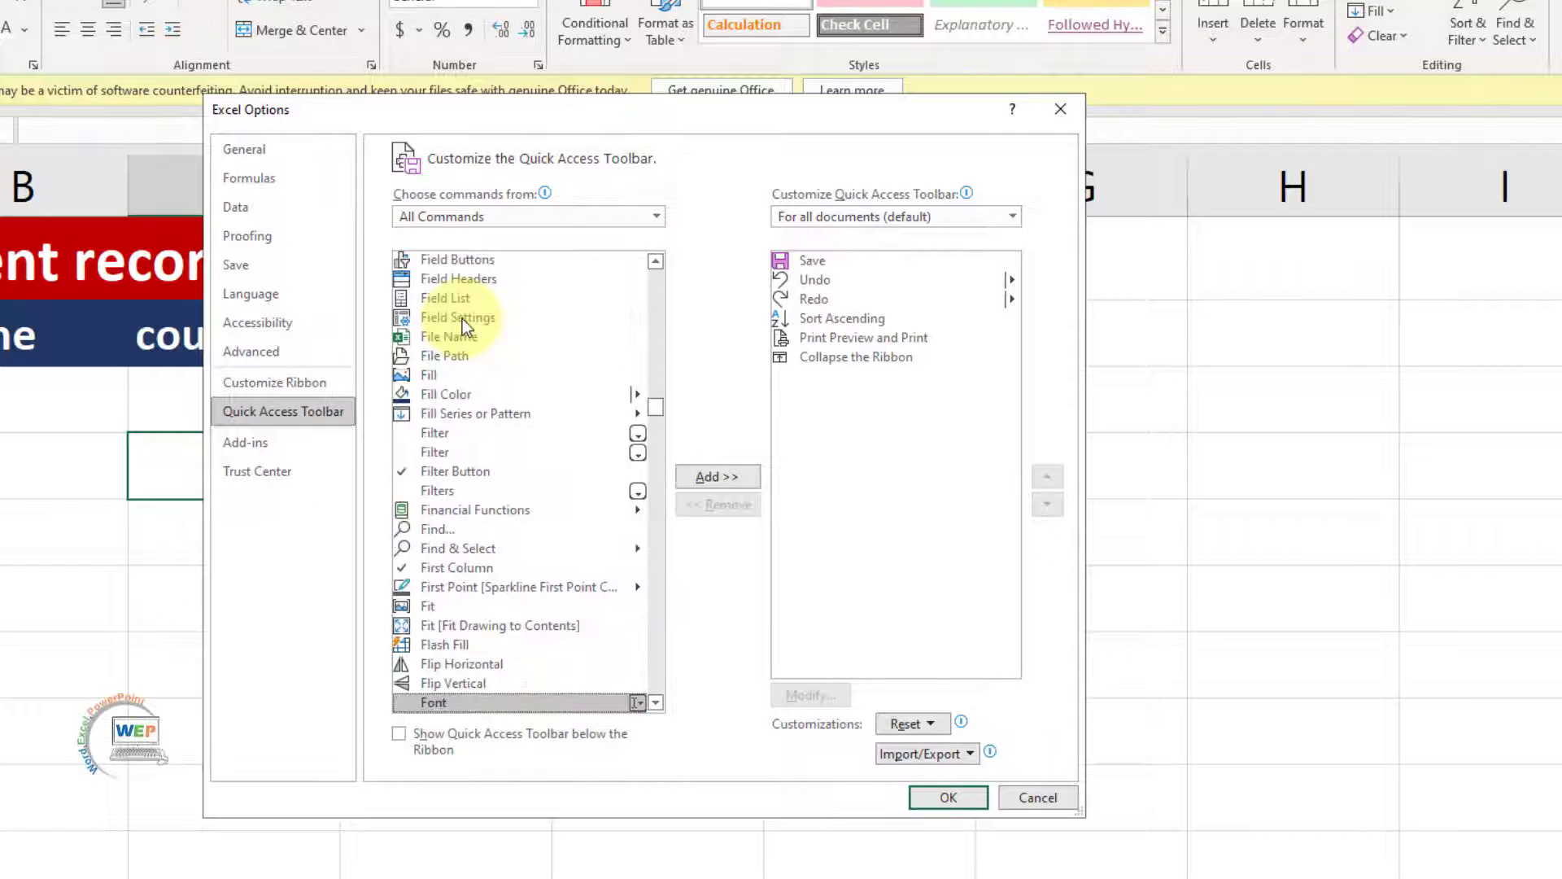
type("m")
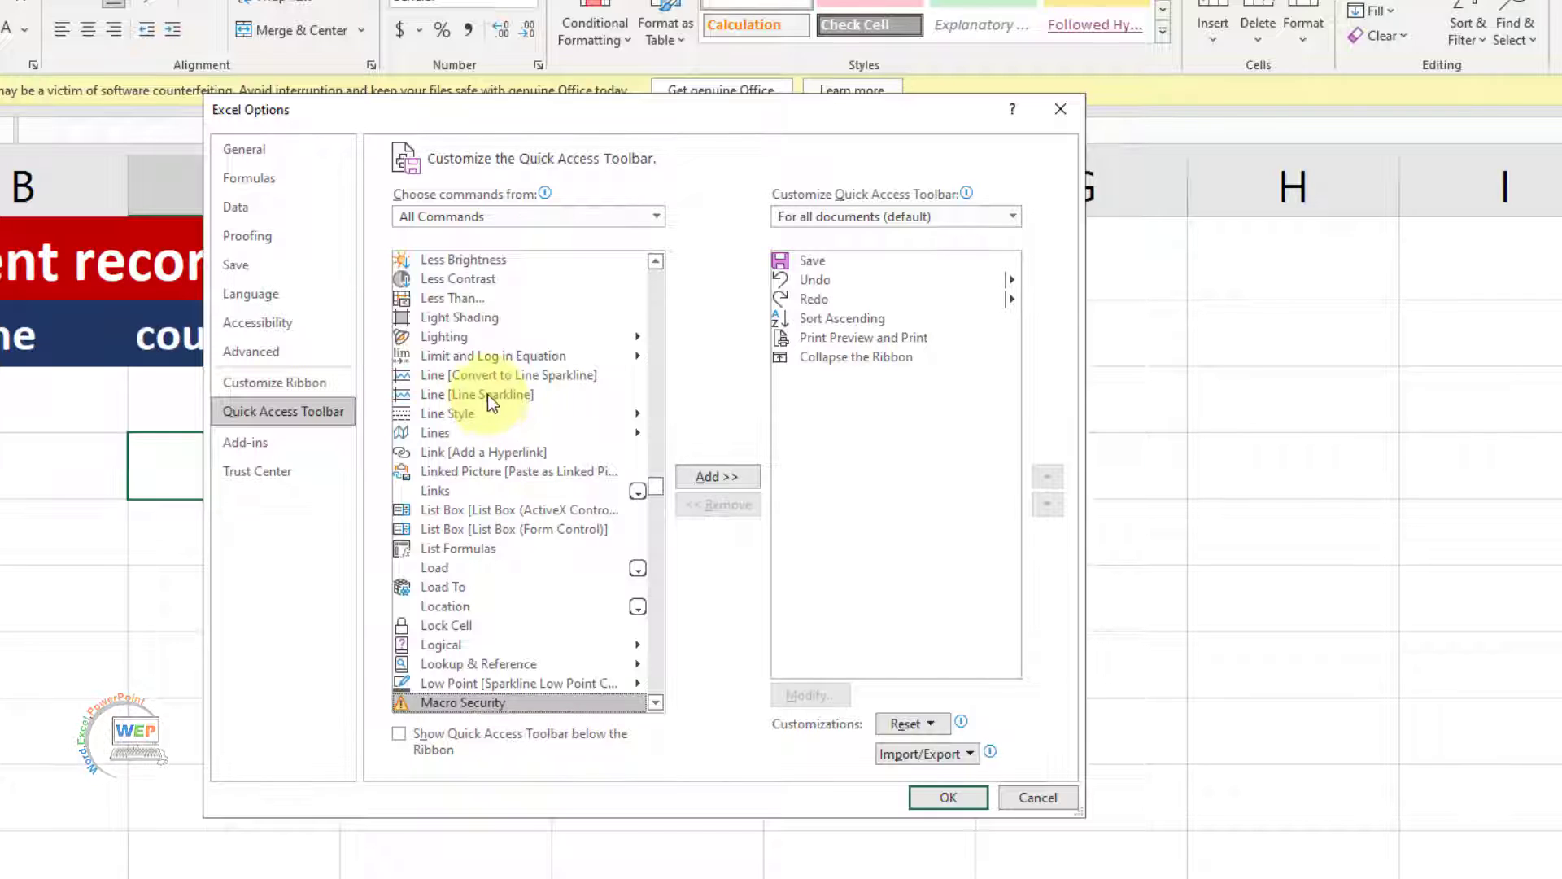
type("fo")
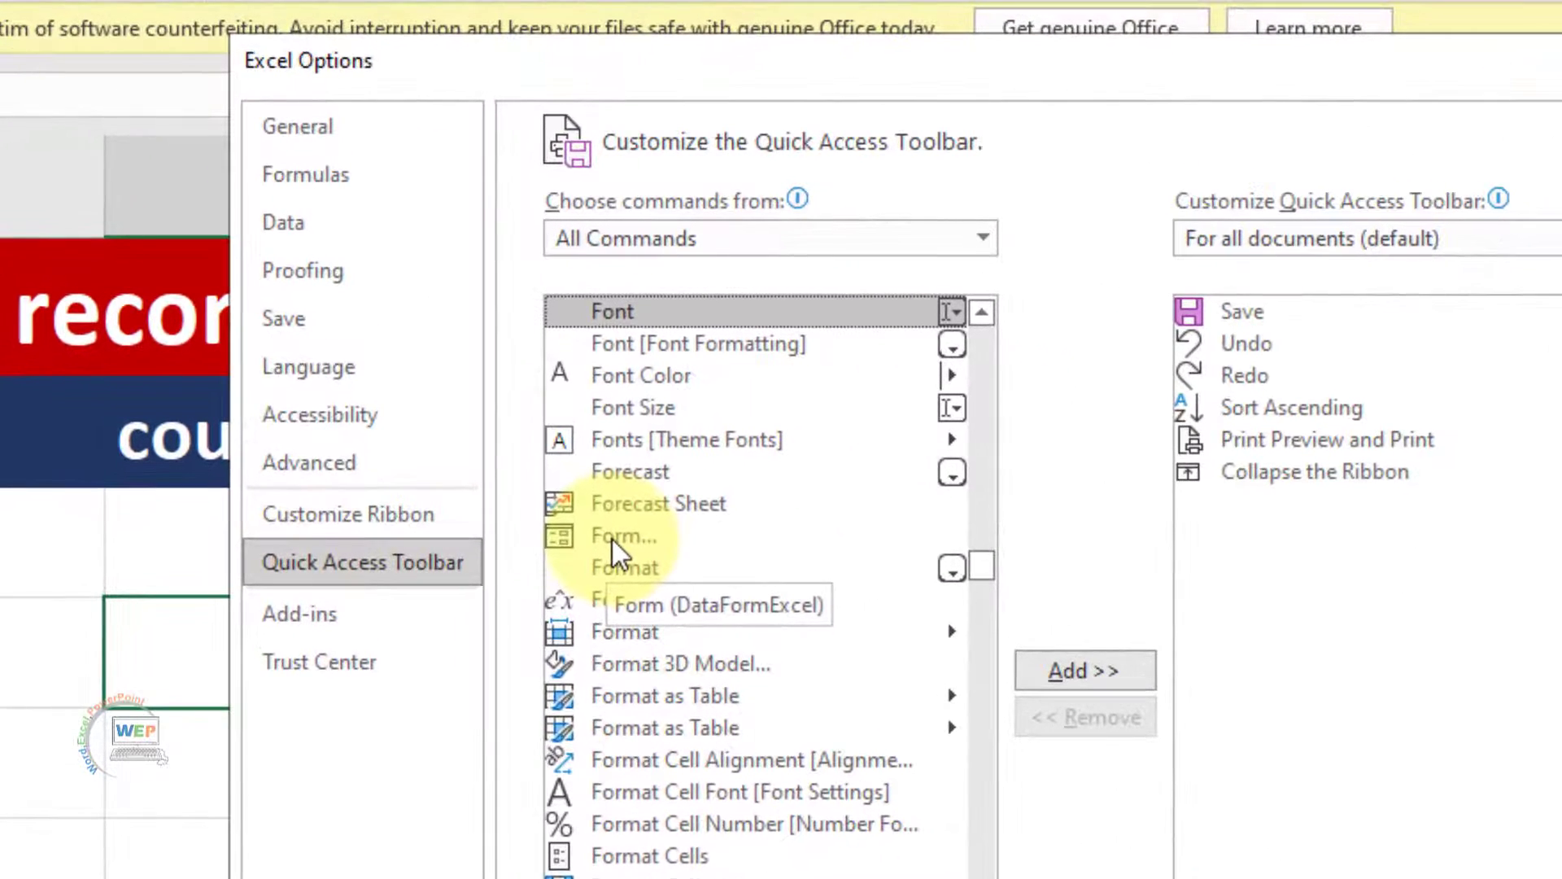
left_click(433, 397)
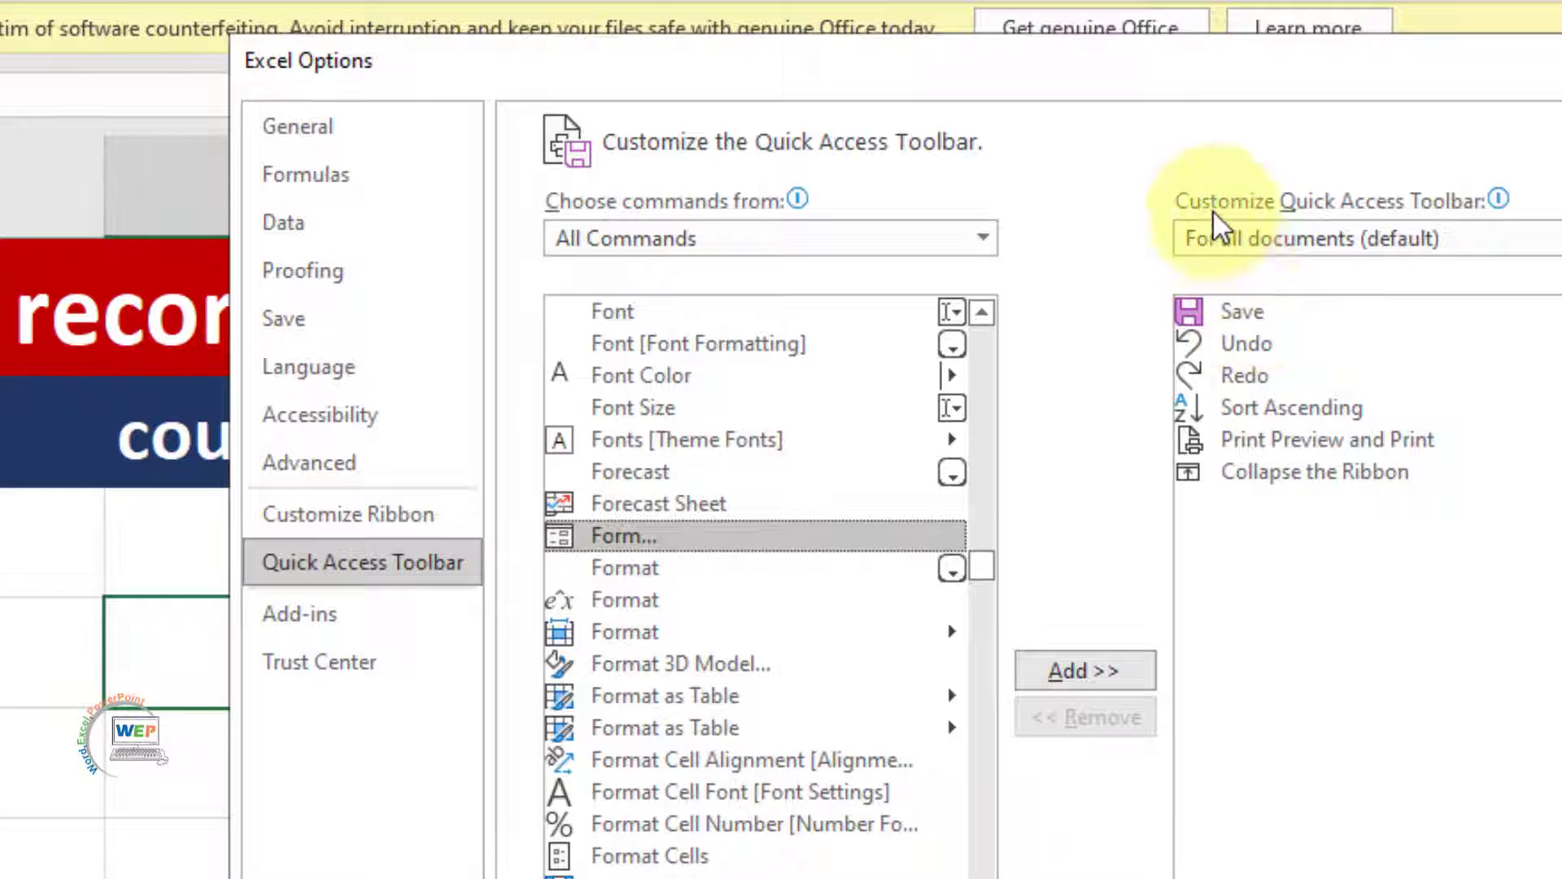
mouse_move(1463, 205)
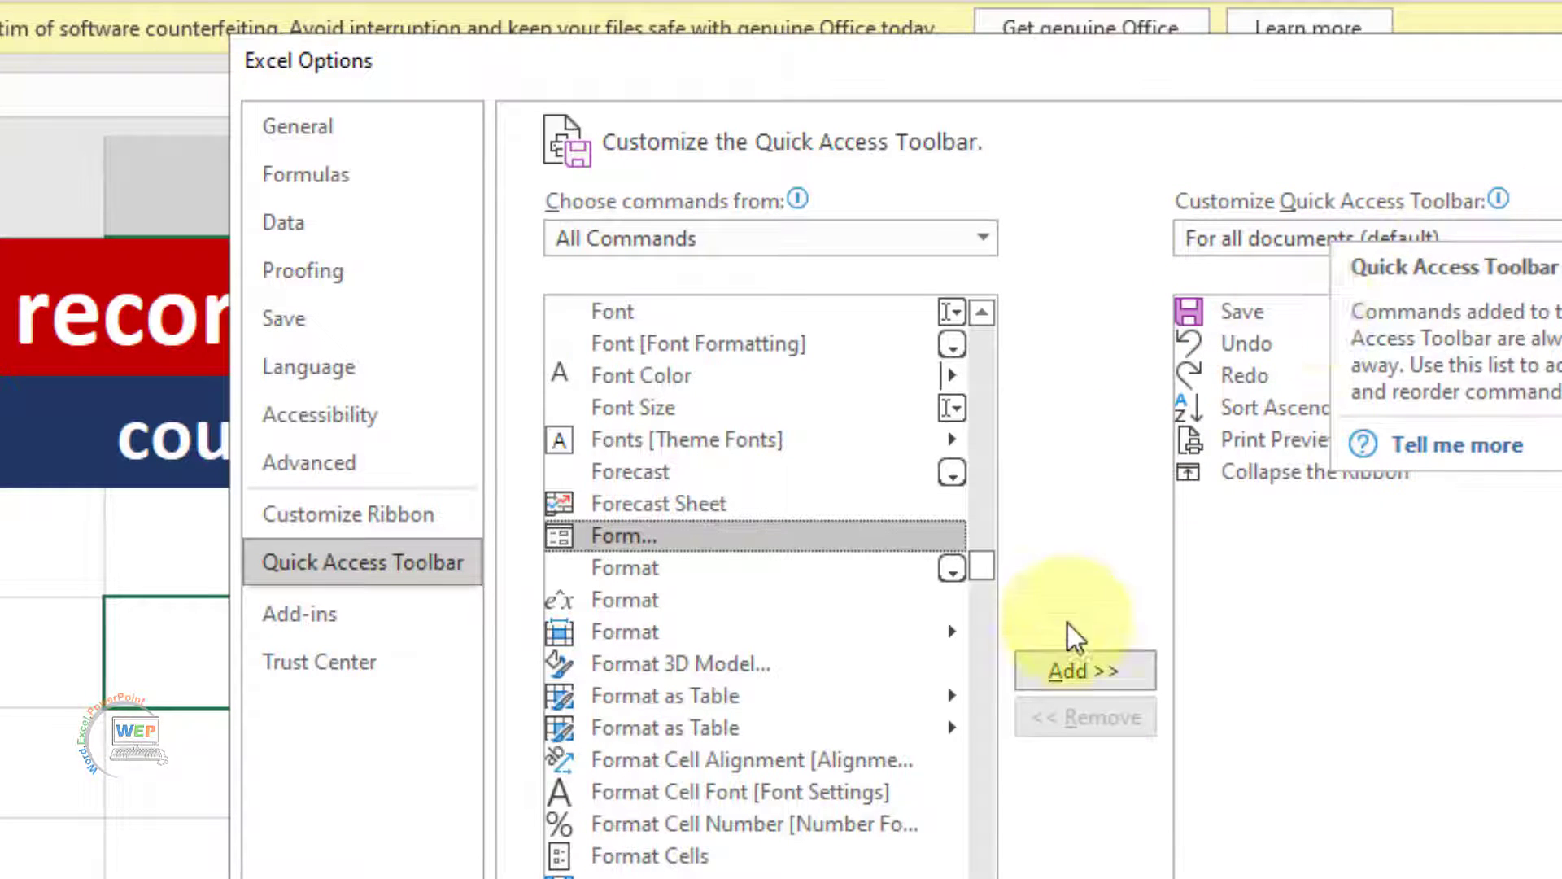
left_click(1063, 669)
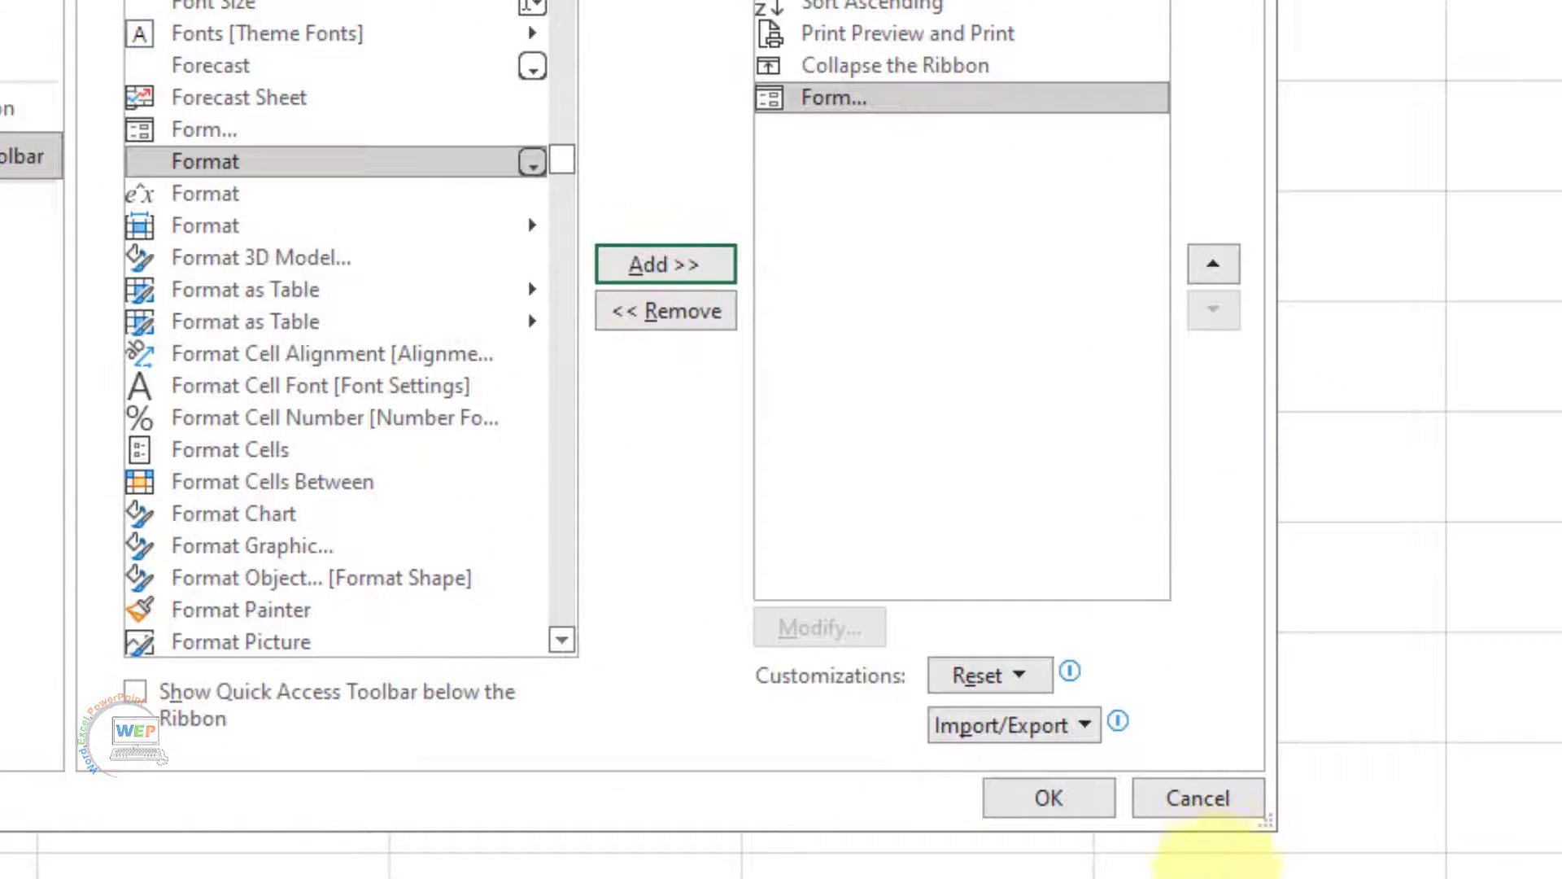
left_click(1058, 802)
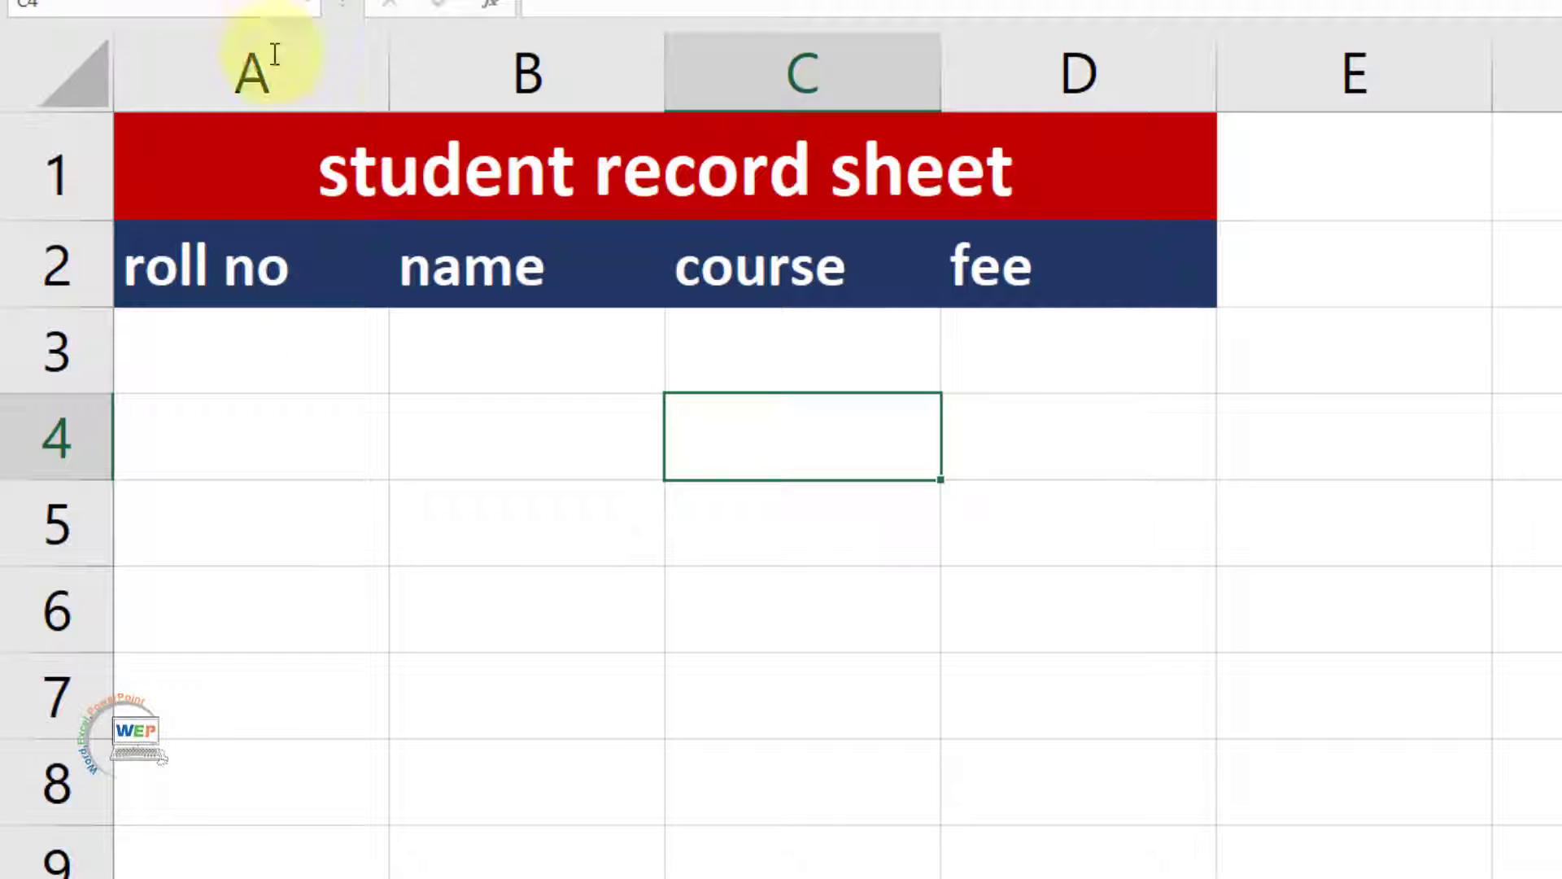
Step: Open the data form for the headings in A2:D2, using that row as column labels, and place the form closer to the table
left_click(286, 383)
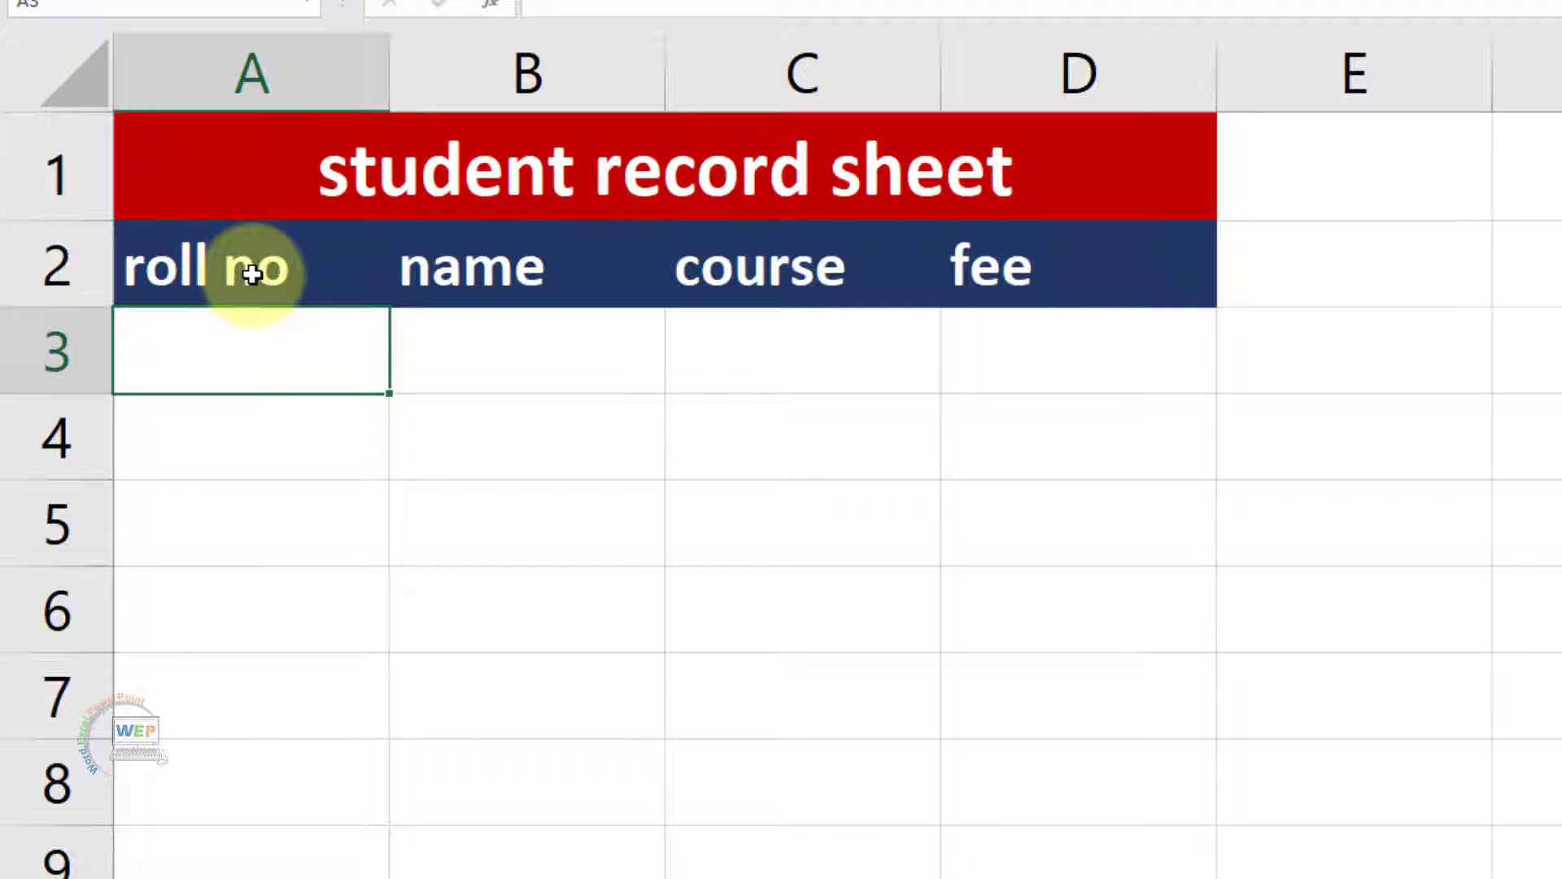
left_click_drag(250, 279, 987, 271)
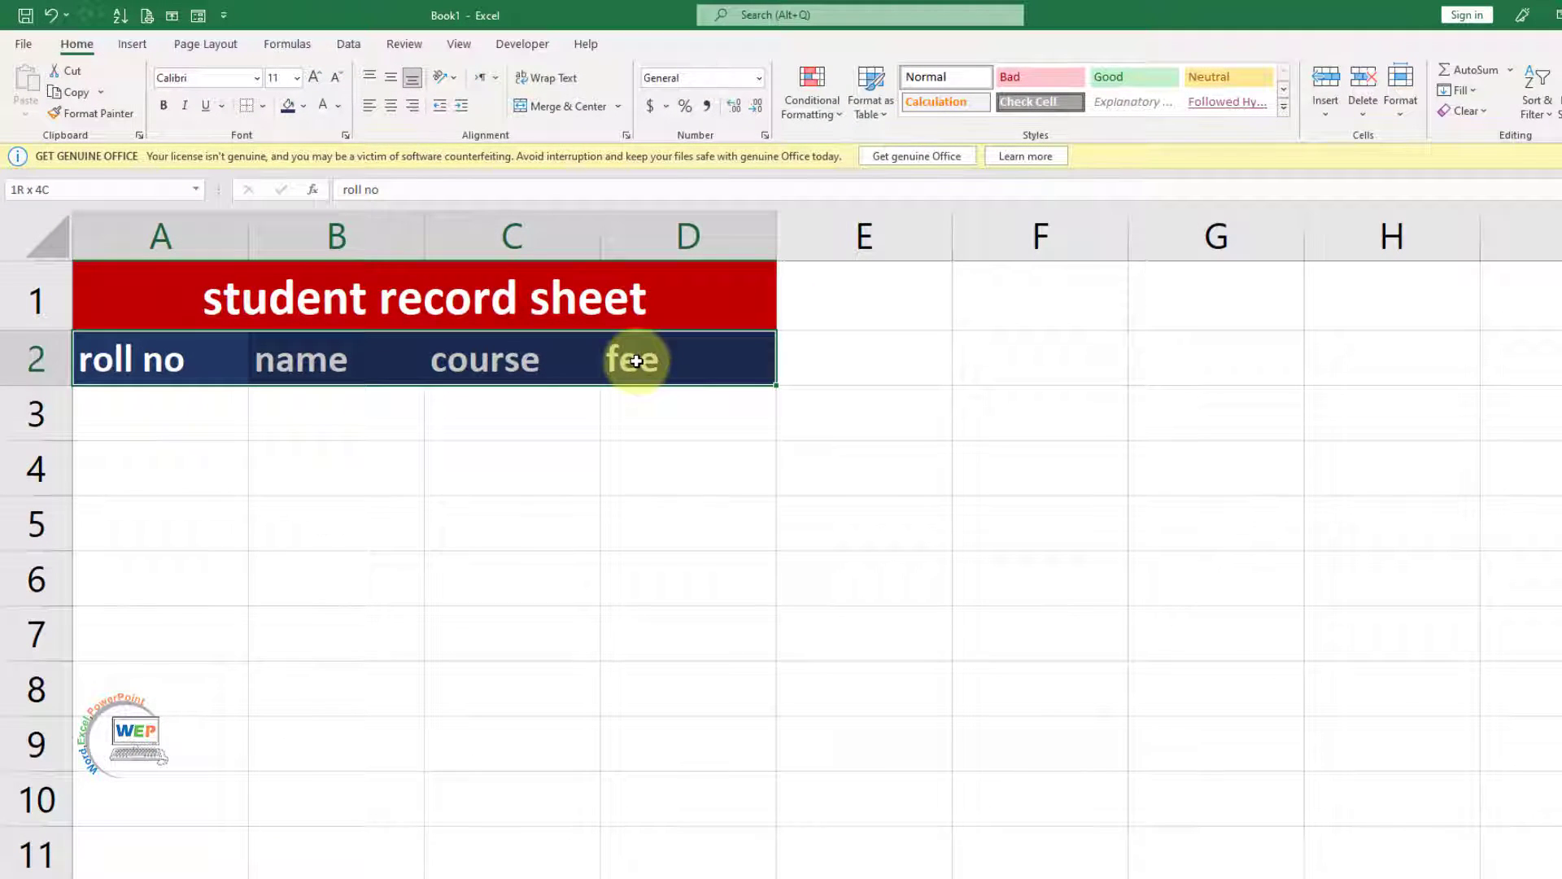
left_click_drag(636, 361, 638, 359)
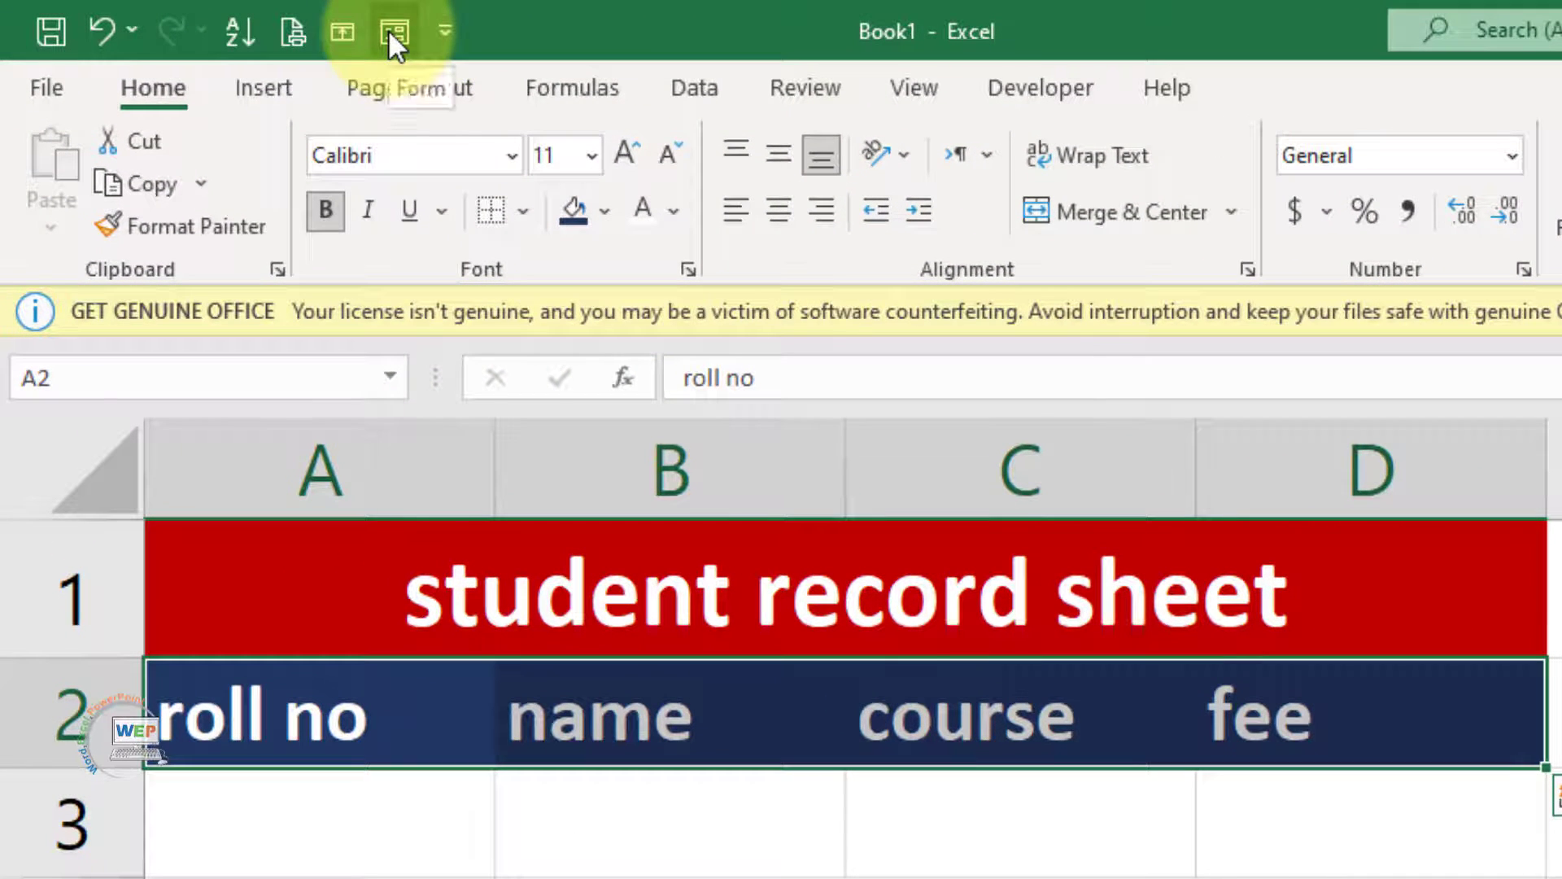
left_click(391, 32)
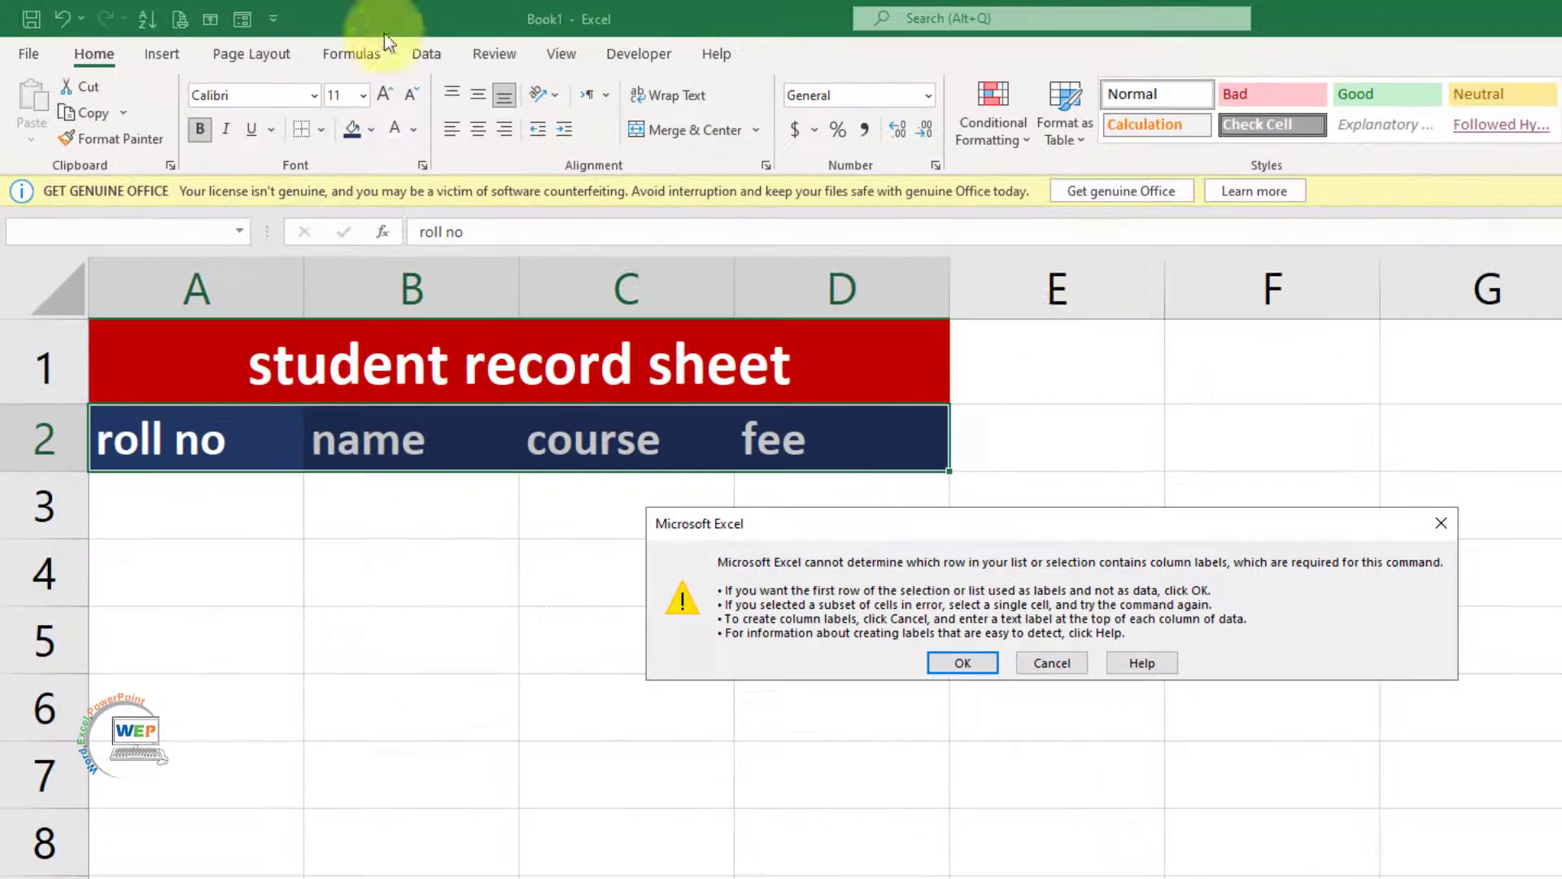
left_click(978, 662)
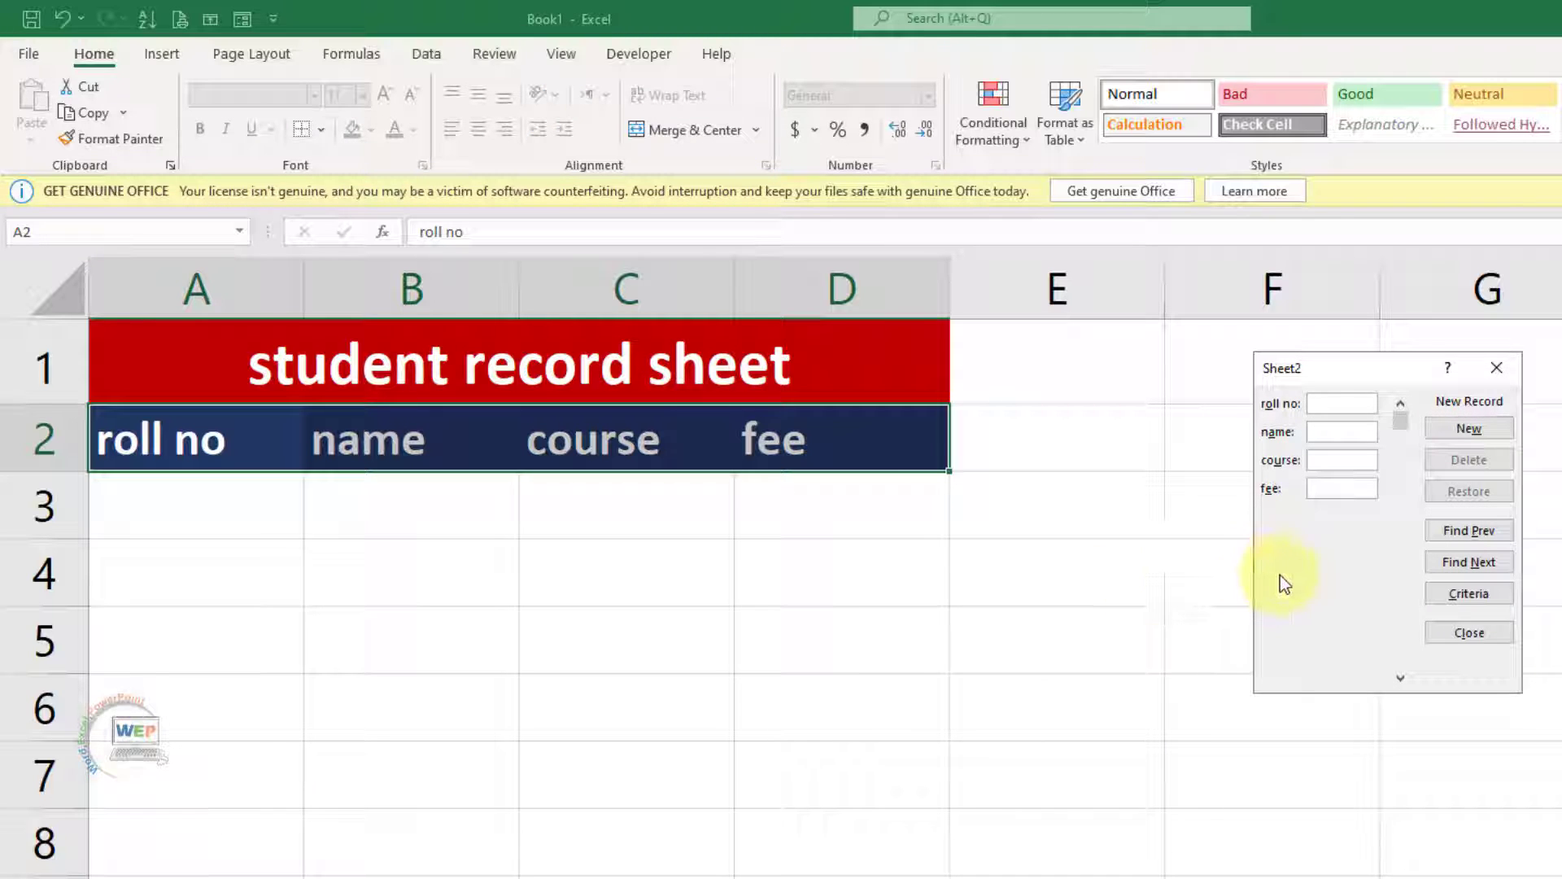
left_click_drag(1378, 365, 1167, 340)
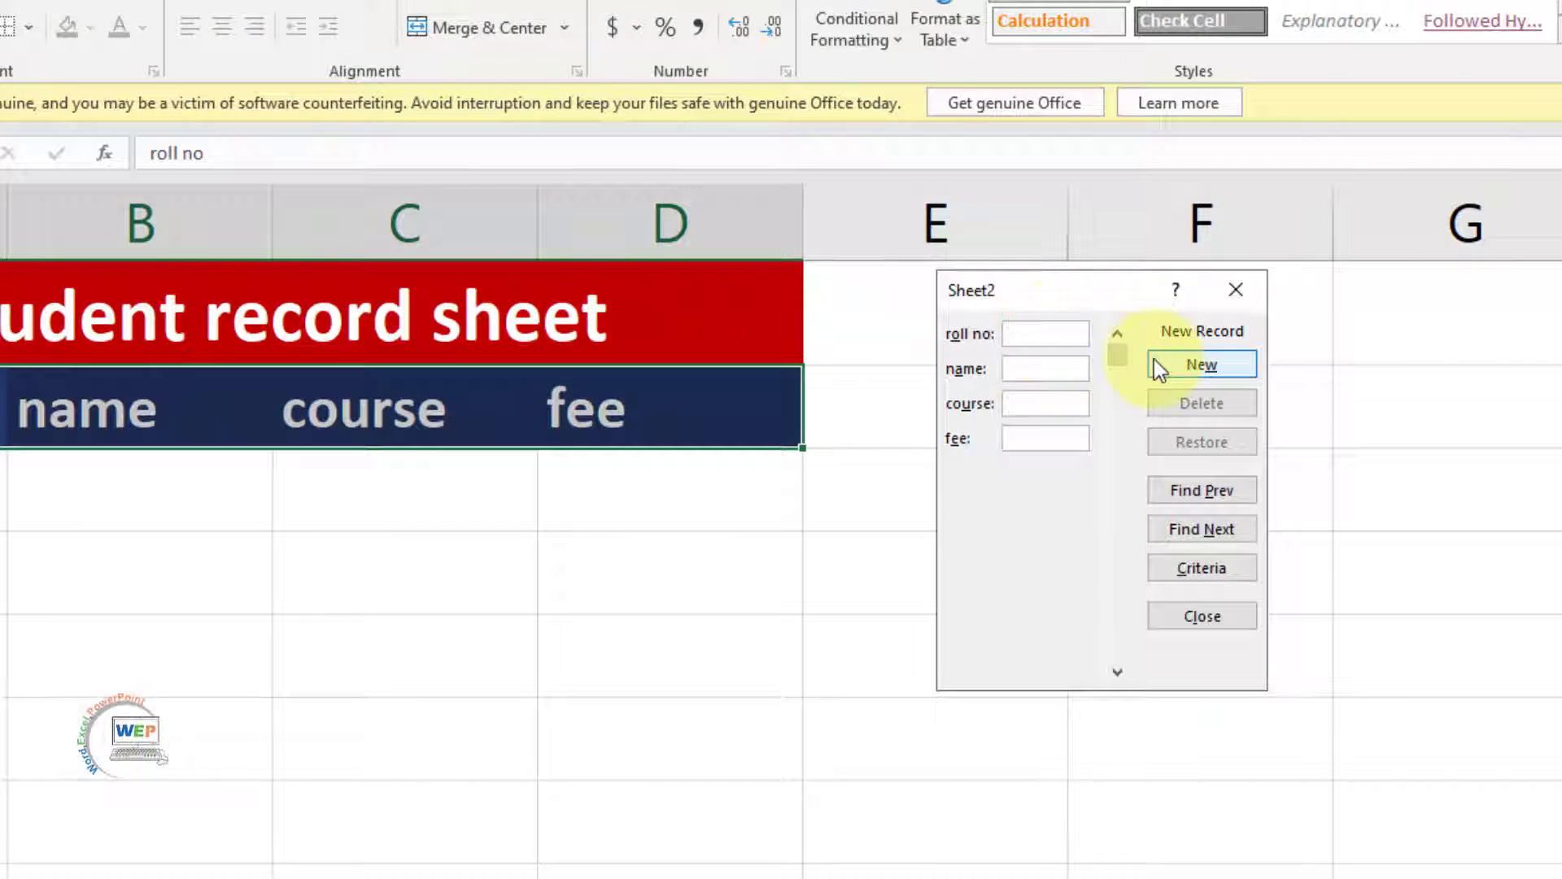
Step: Add a first record through the form with the student's roll number and name, course "office management" and fee 5000
type("123")
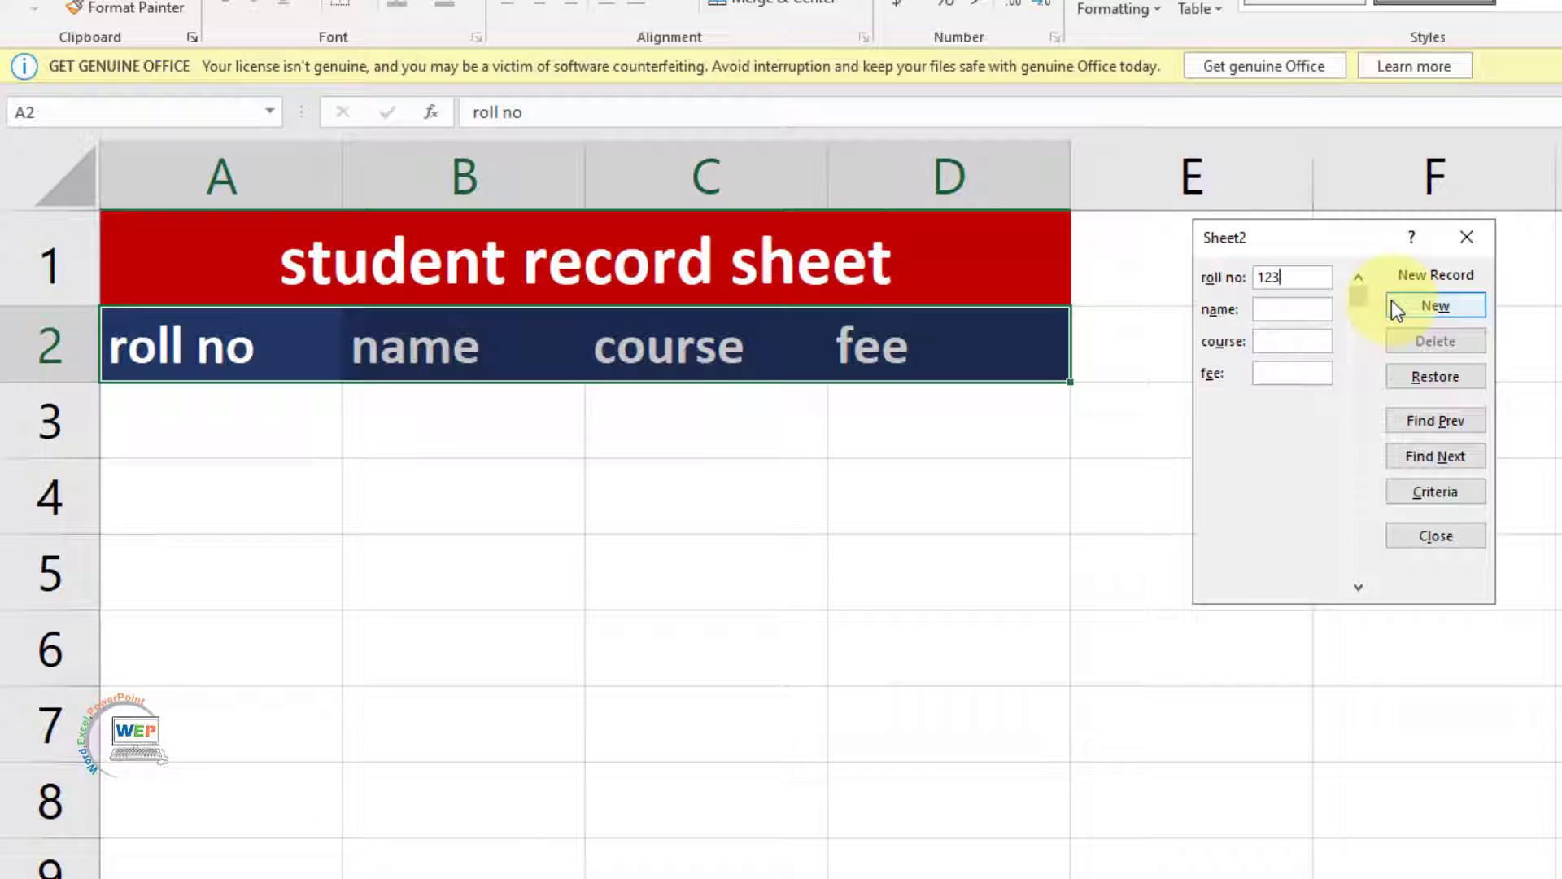
type("umer")
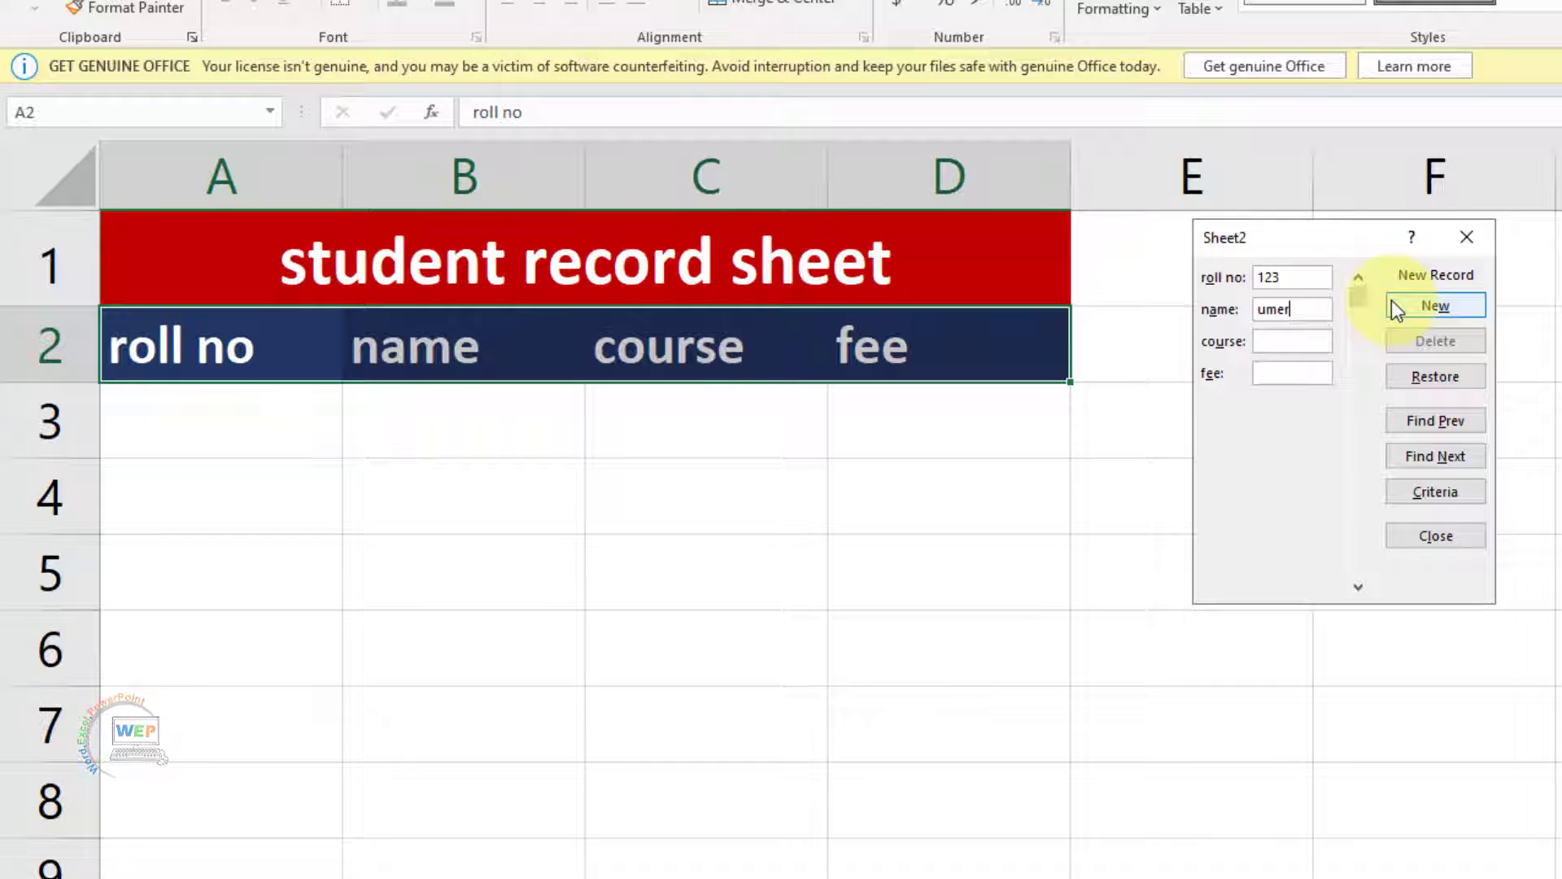
type("o")
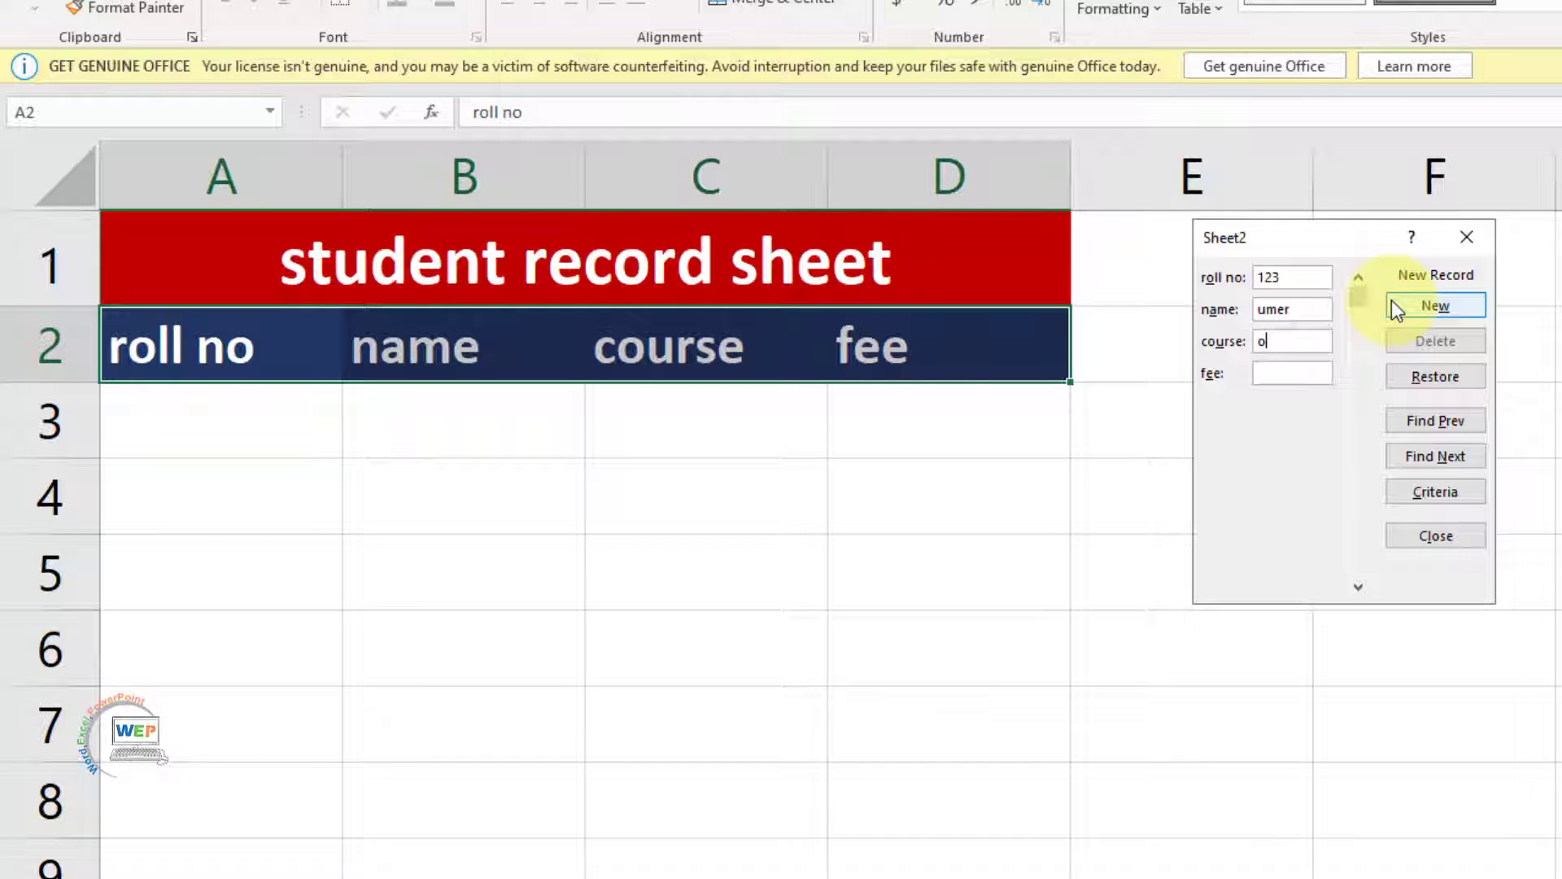
type("ffice ma")
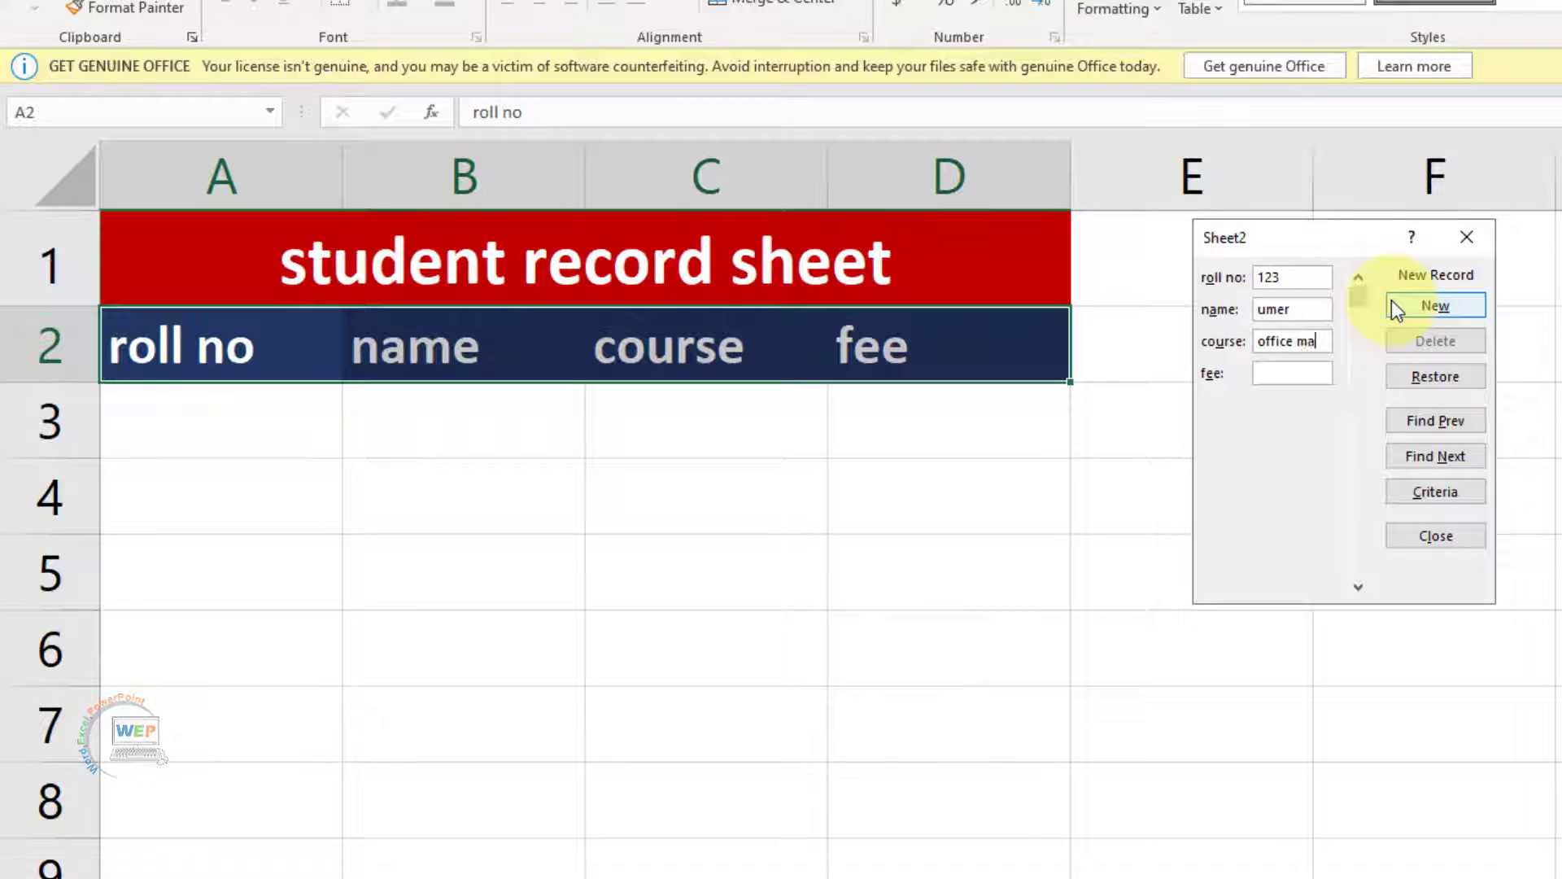
type("nagement")
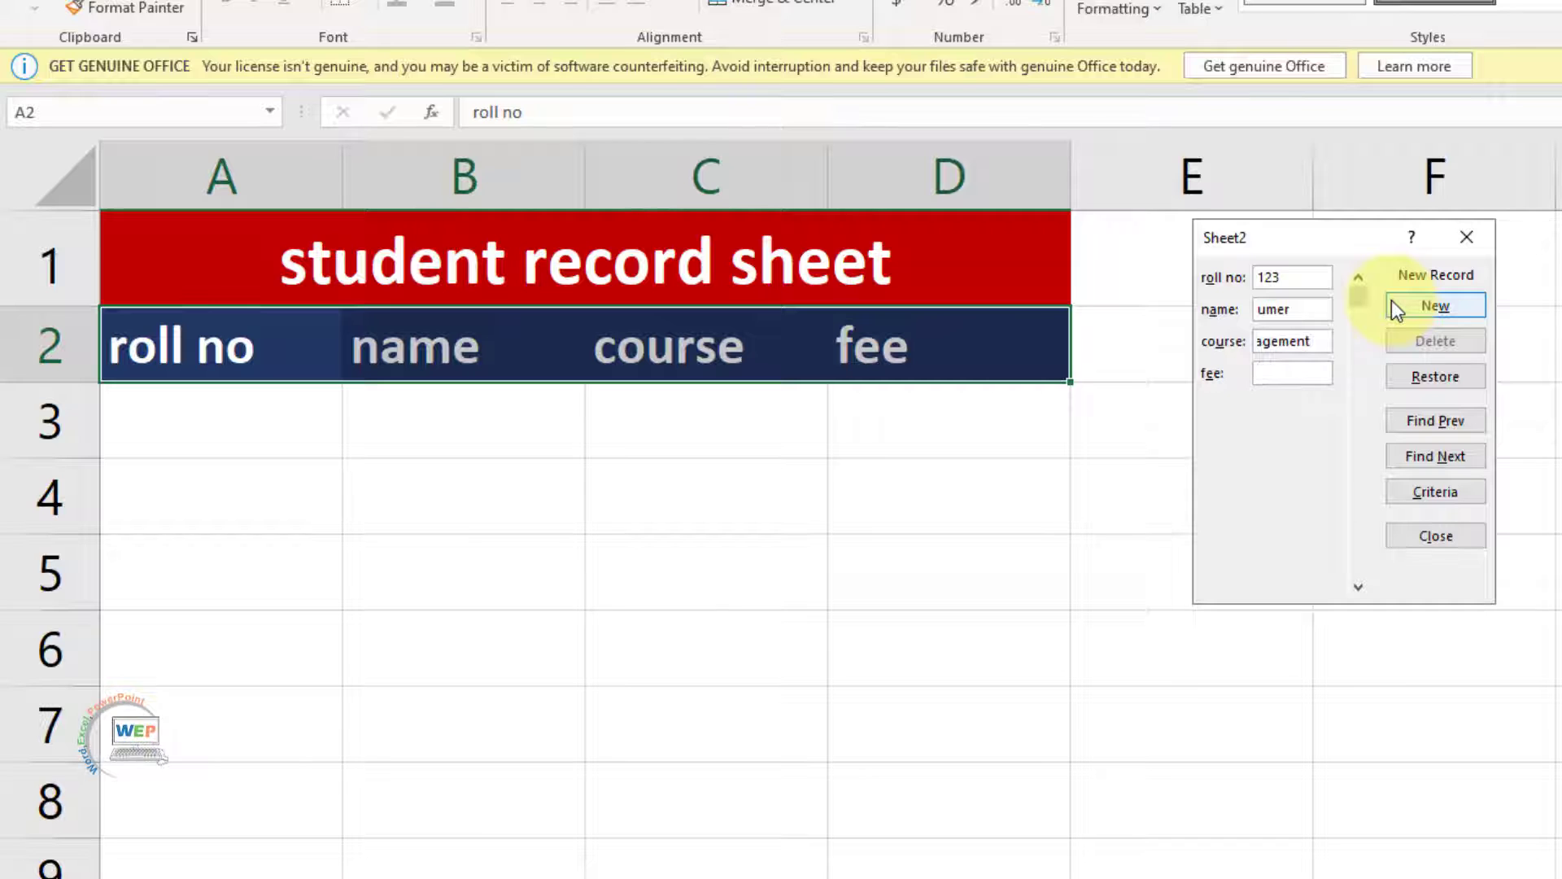
type("5")
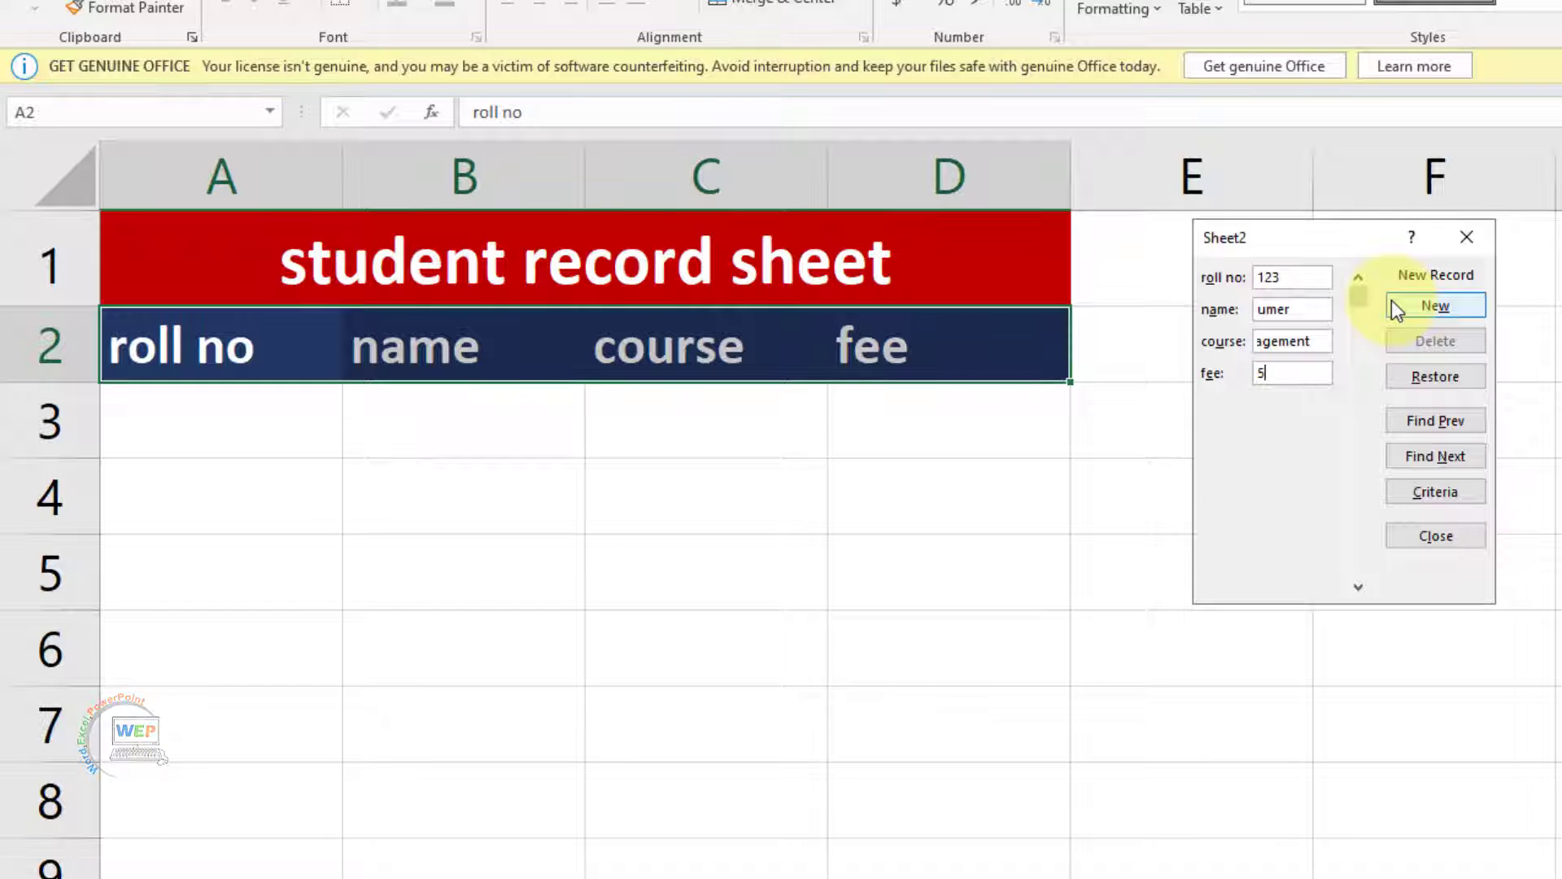
type("000")
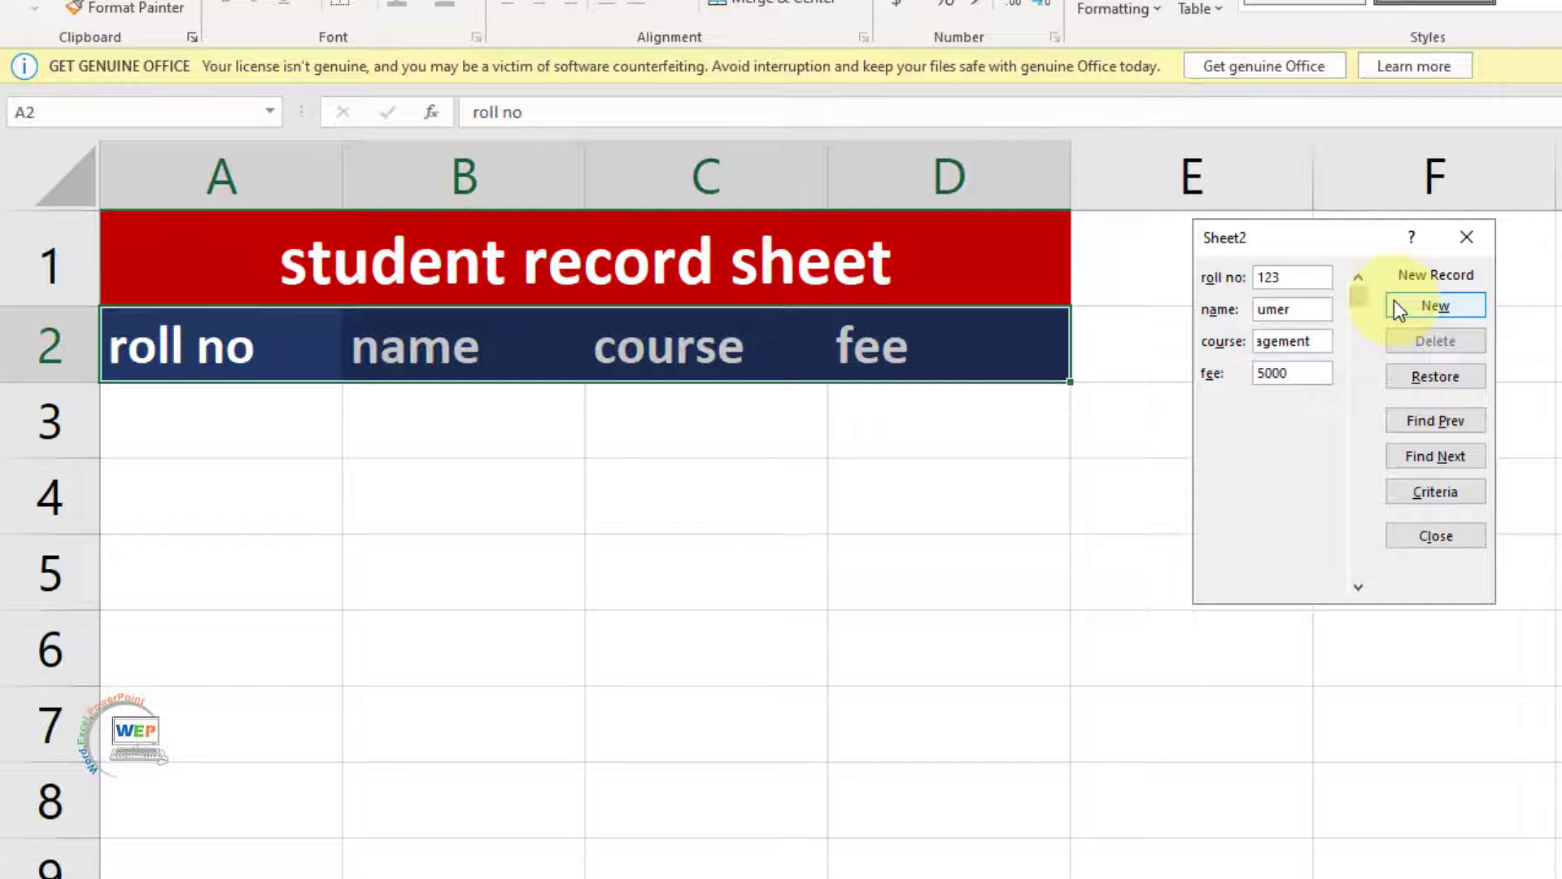
left_click(1393, 303)
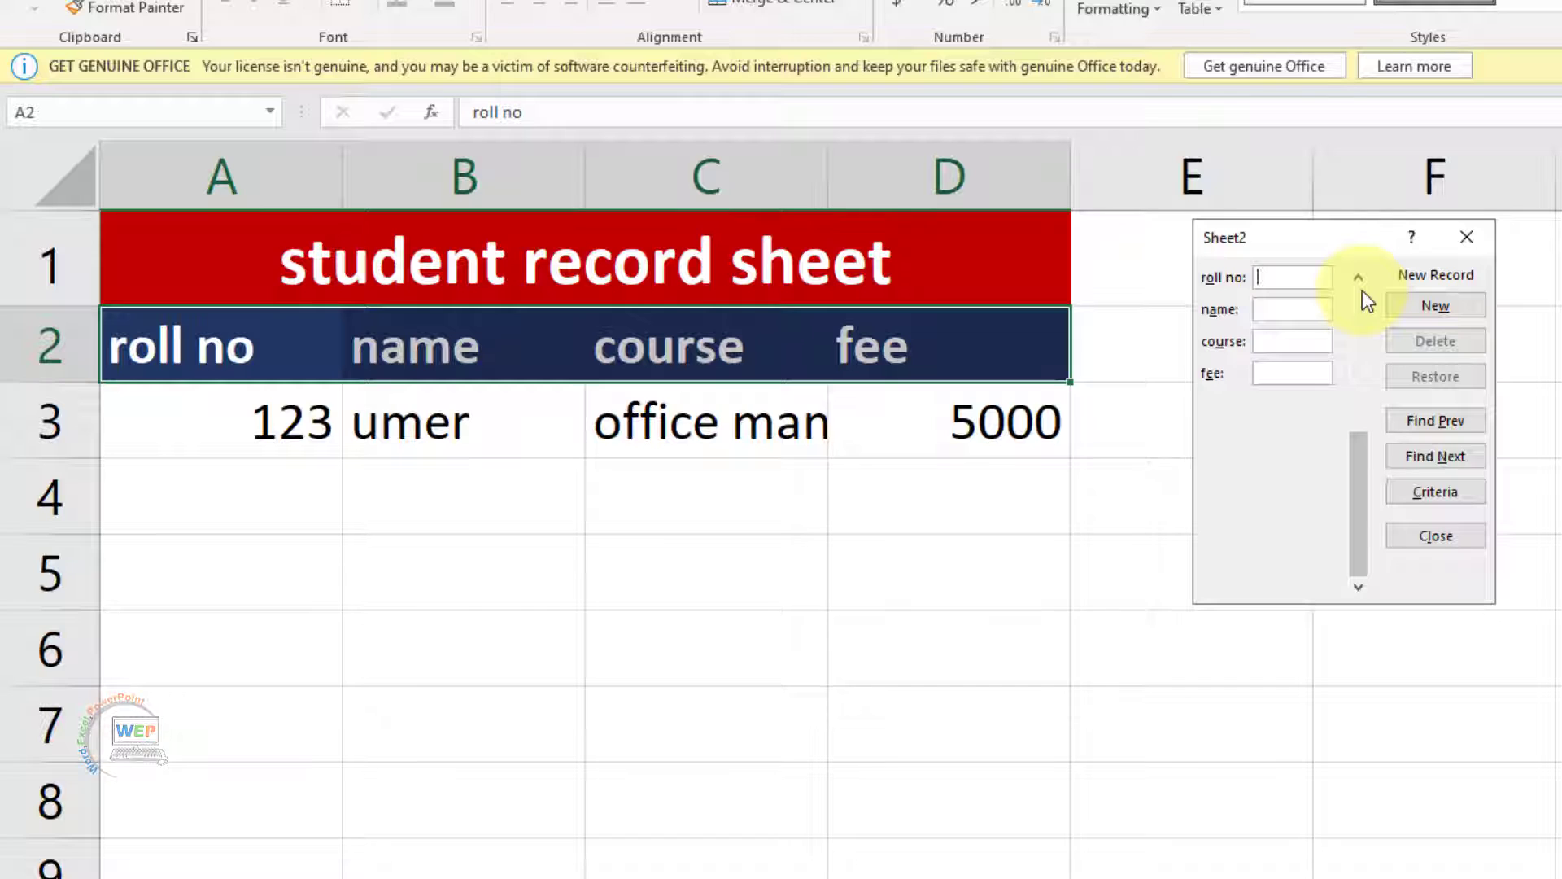
Step: Add a second record with the student's roll number and name, course "GELP" and fee 8000, and close the form
type("456")
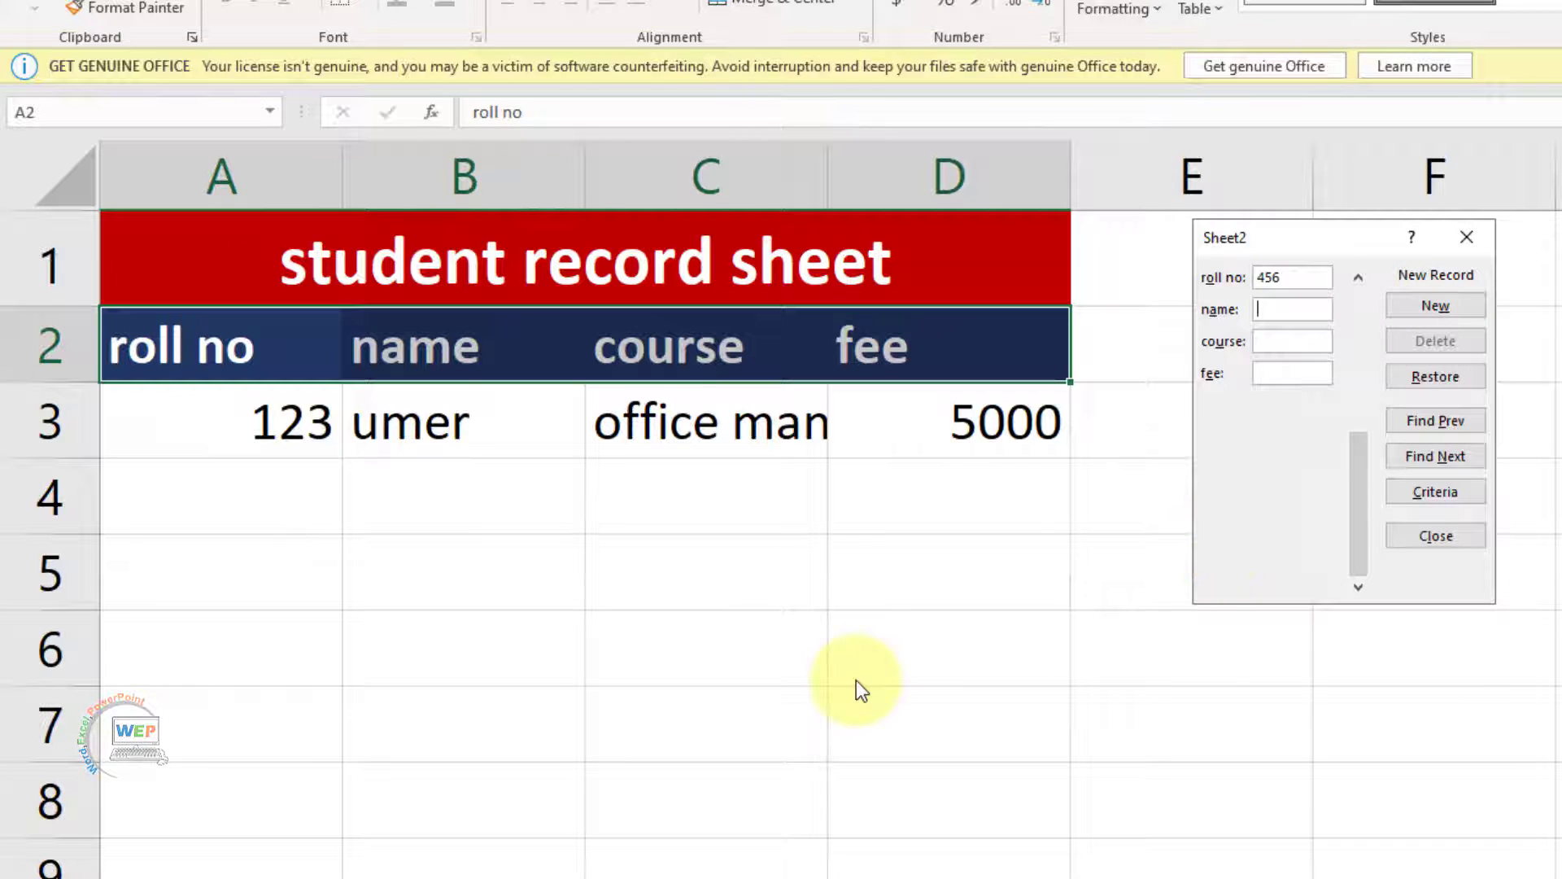
type("umer")
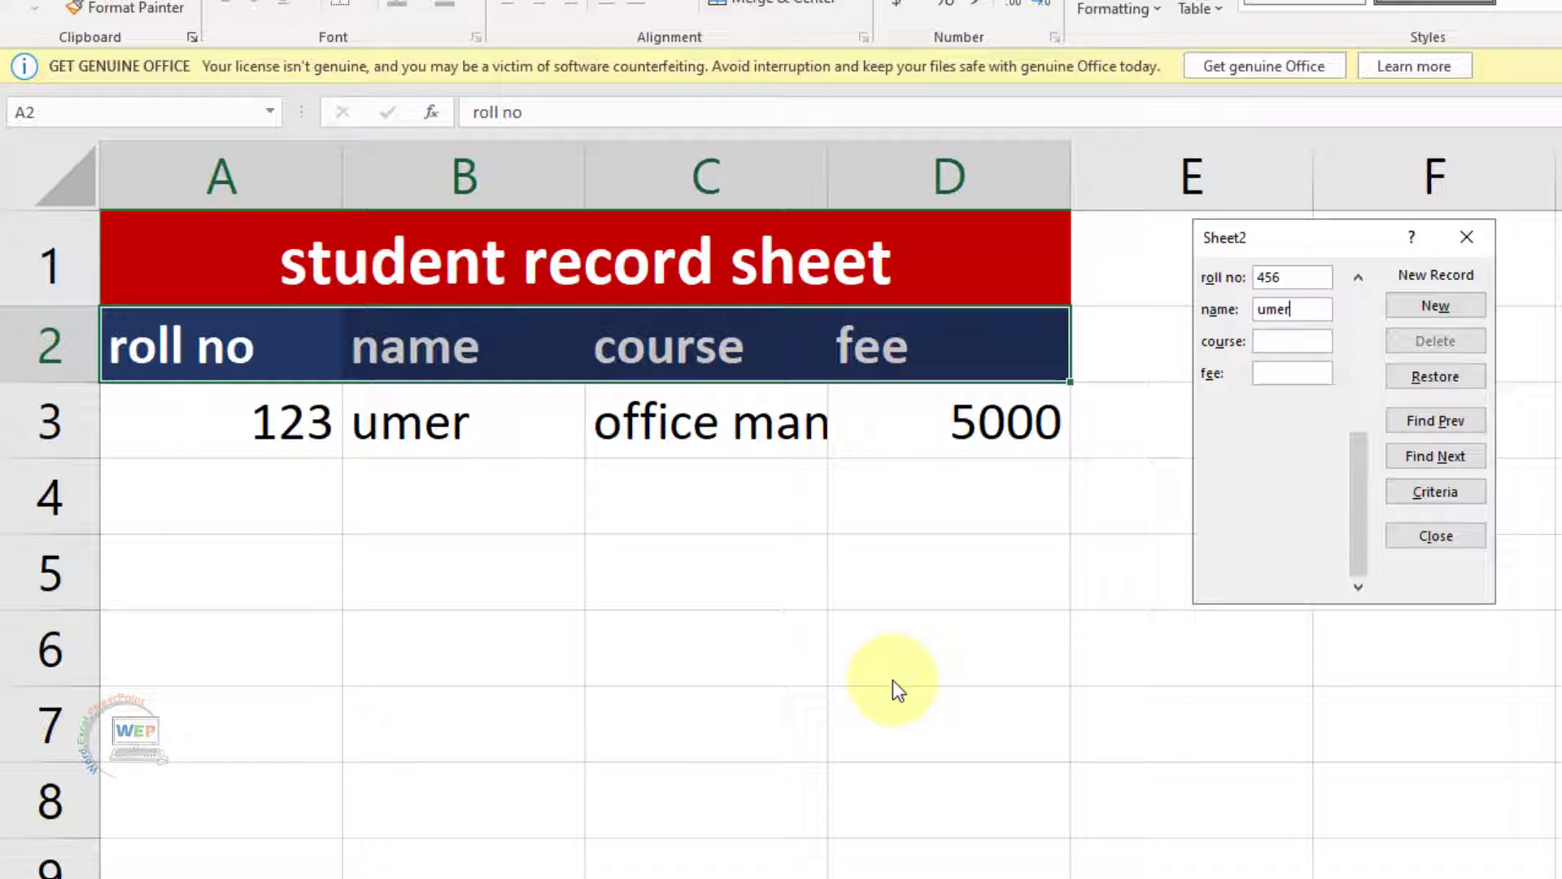
key("Tab")
type("GE")
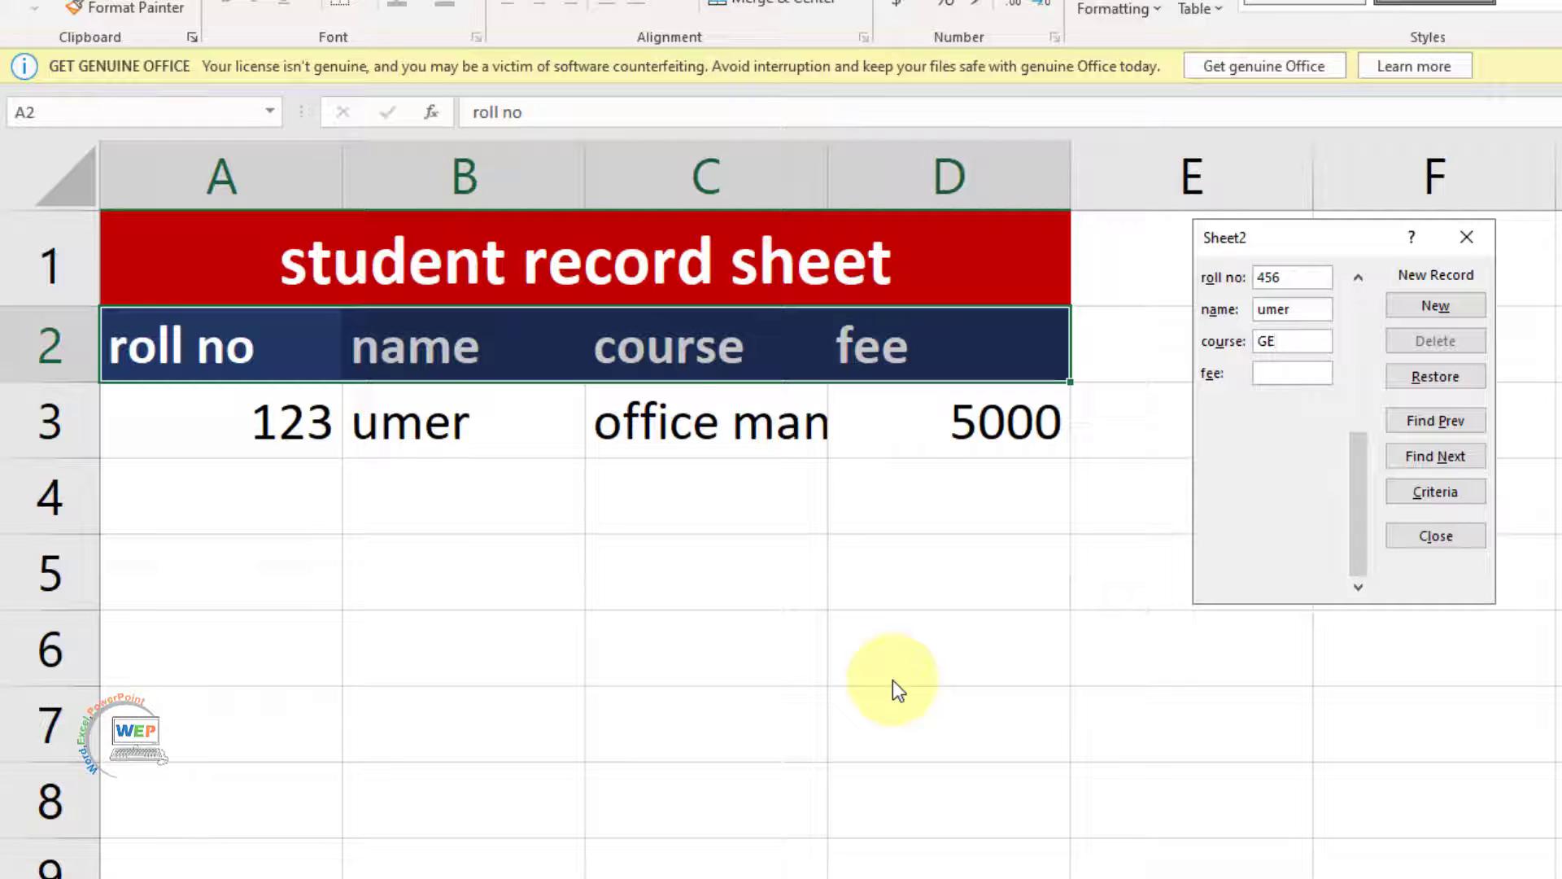
type("LP")
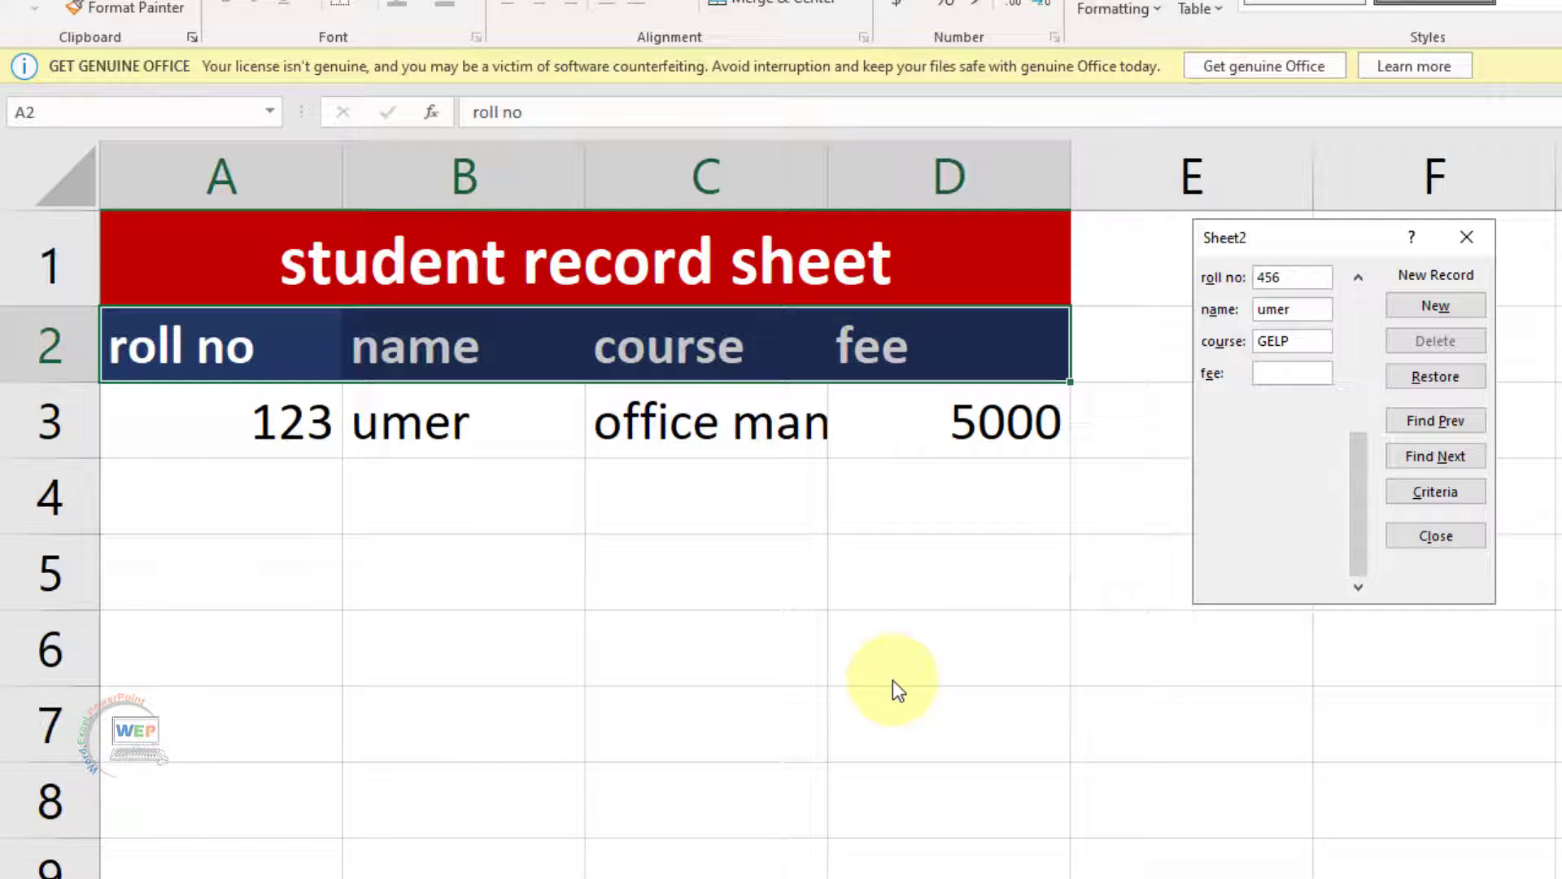
key("Tab")
type("8000")
key("Return")
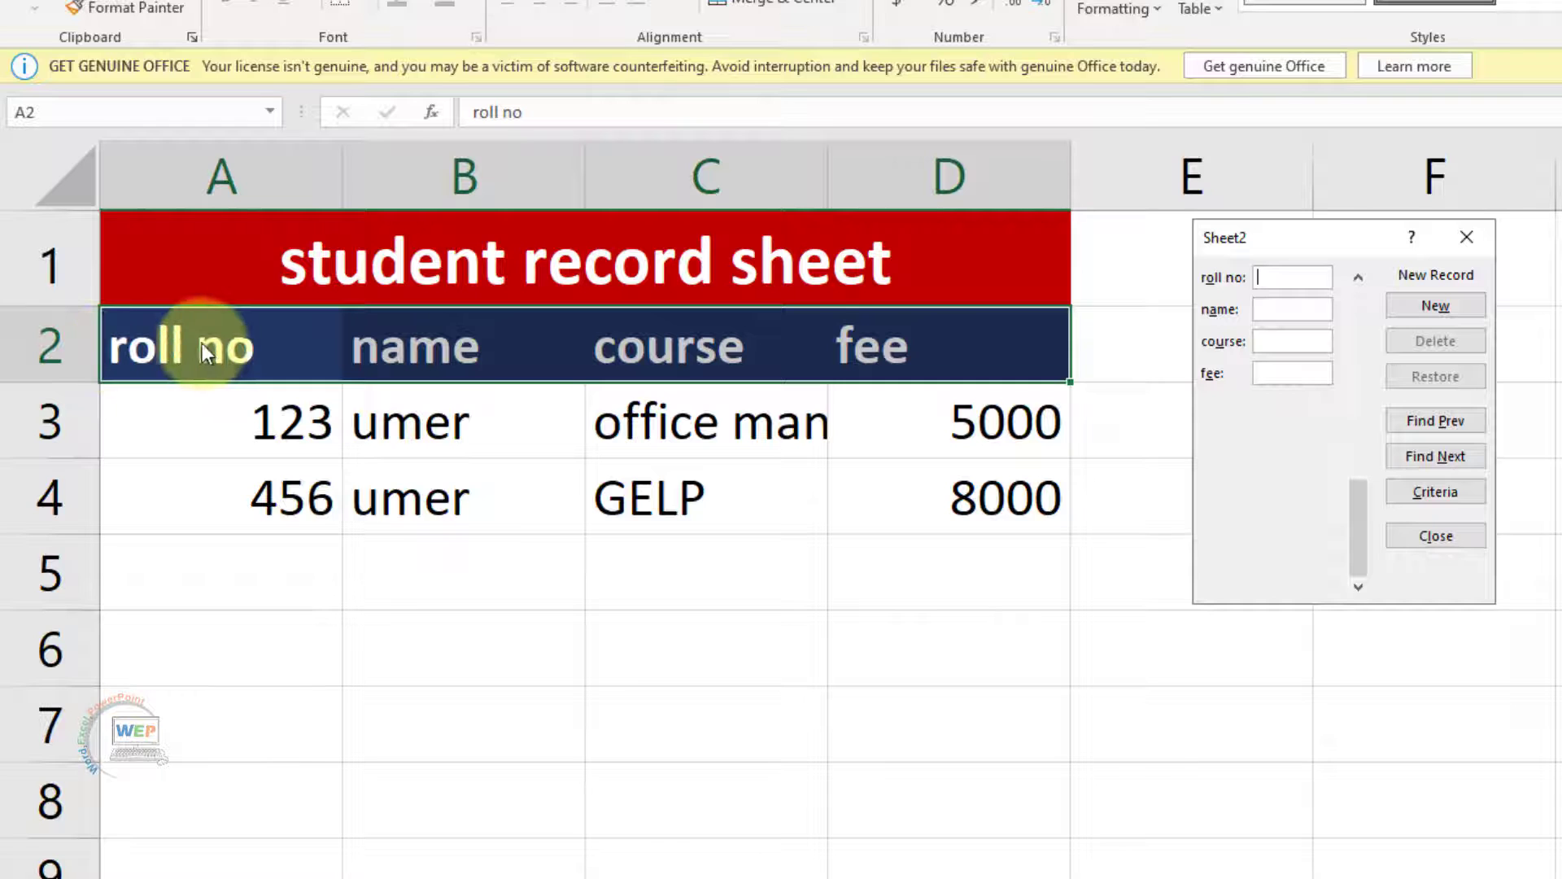
left_click(1448, 540)
Step: Convert the range A2:D4 into a table that has headers
left_click_drag(220, 342, 952, 505)
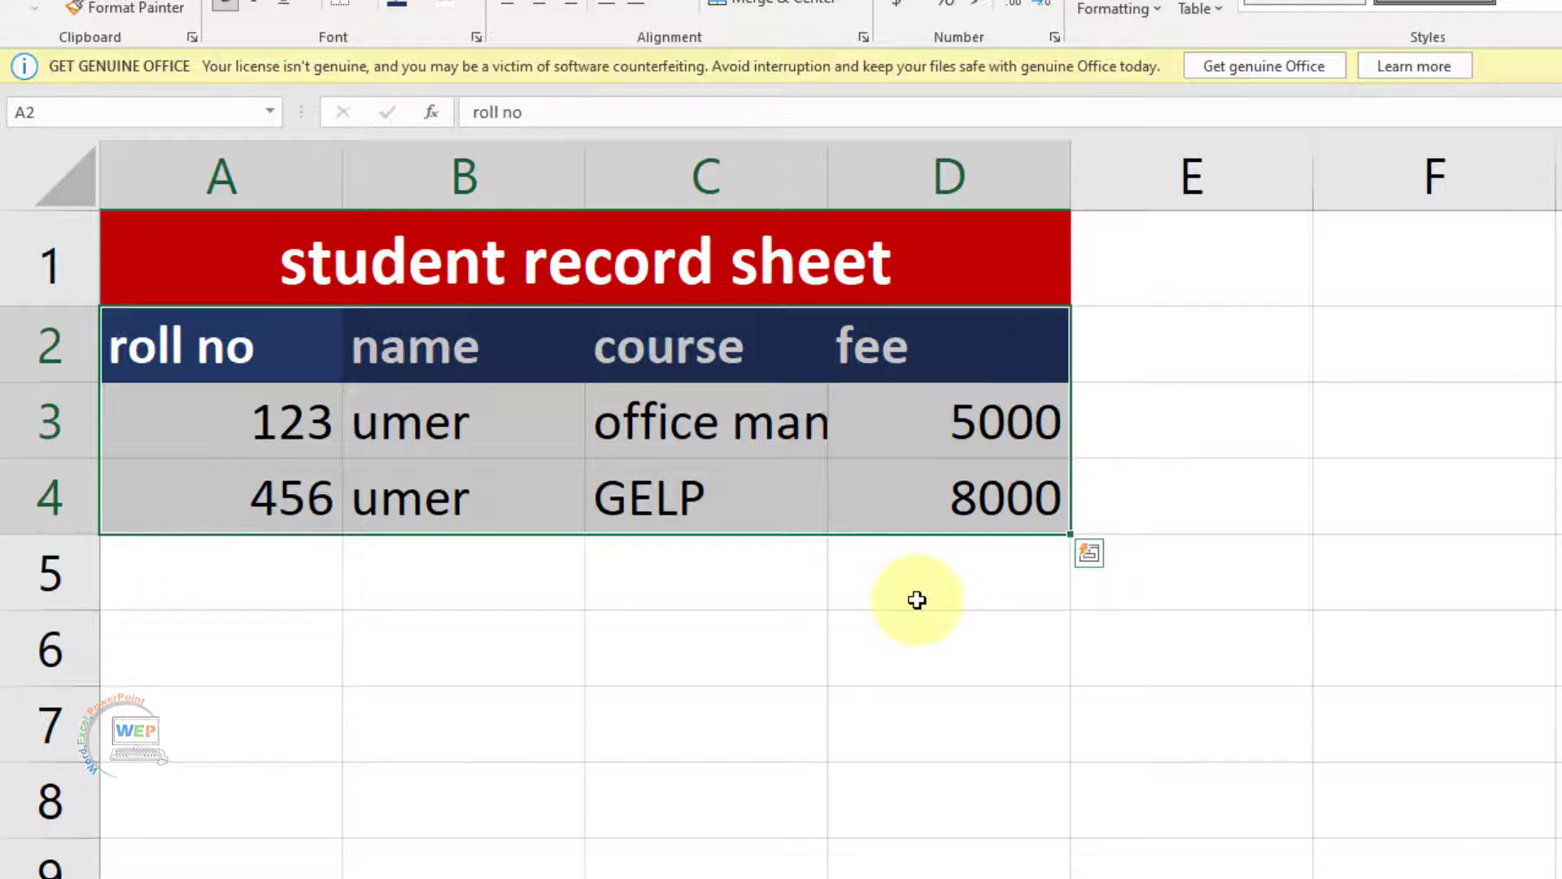
key("ctrl+t")
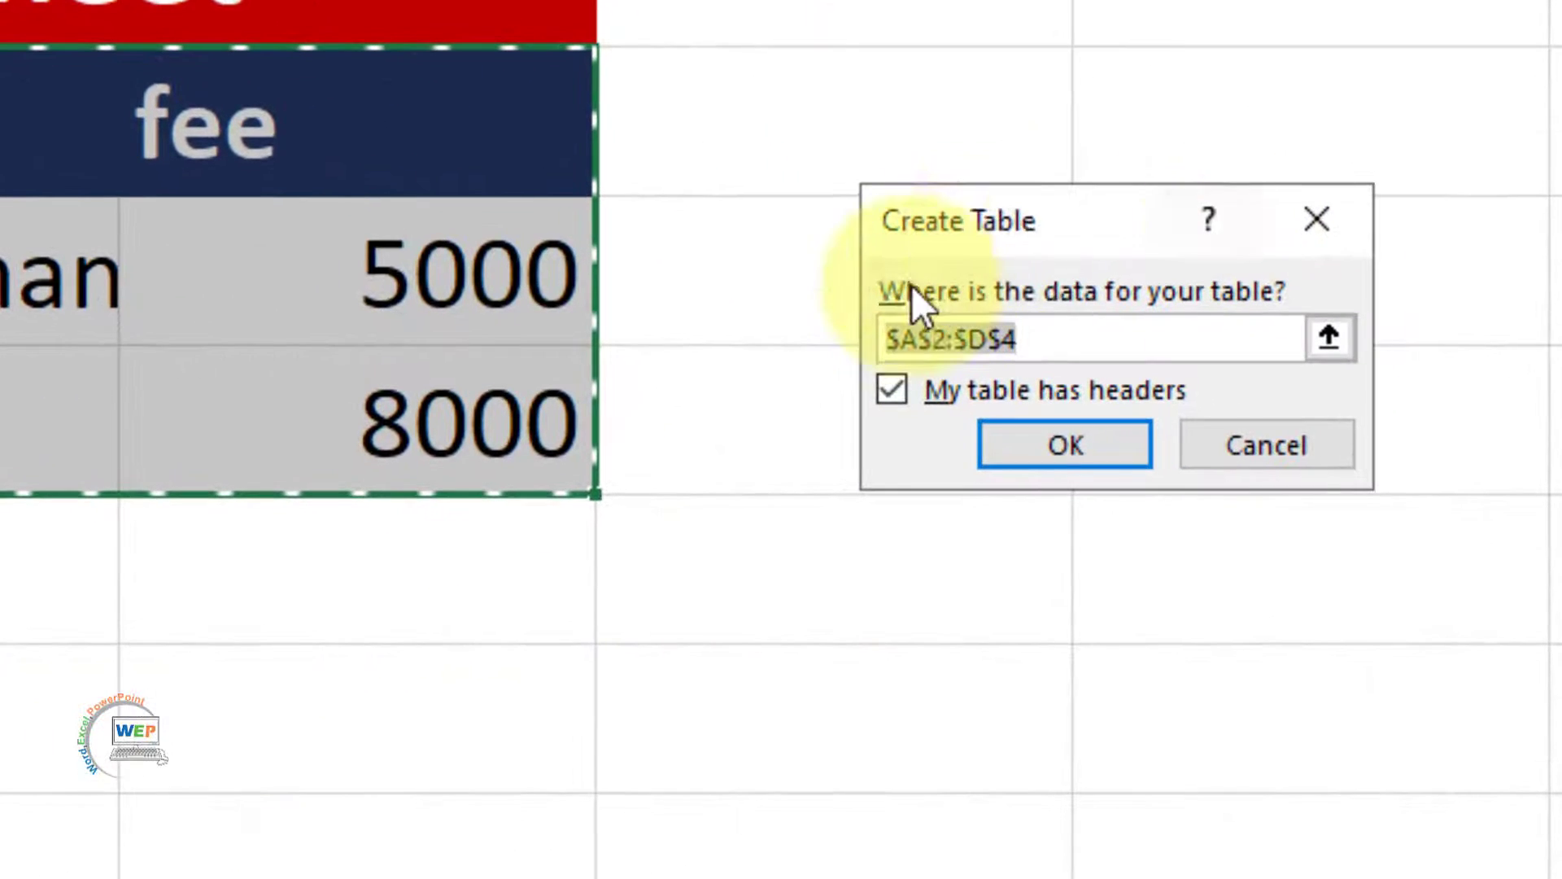
left_click_drag(1056, 212, 866, 115)
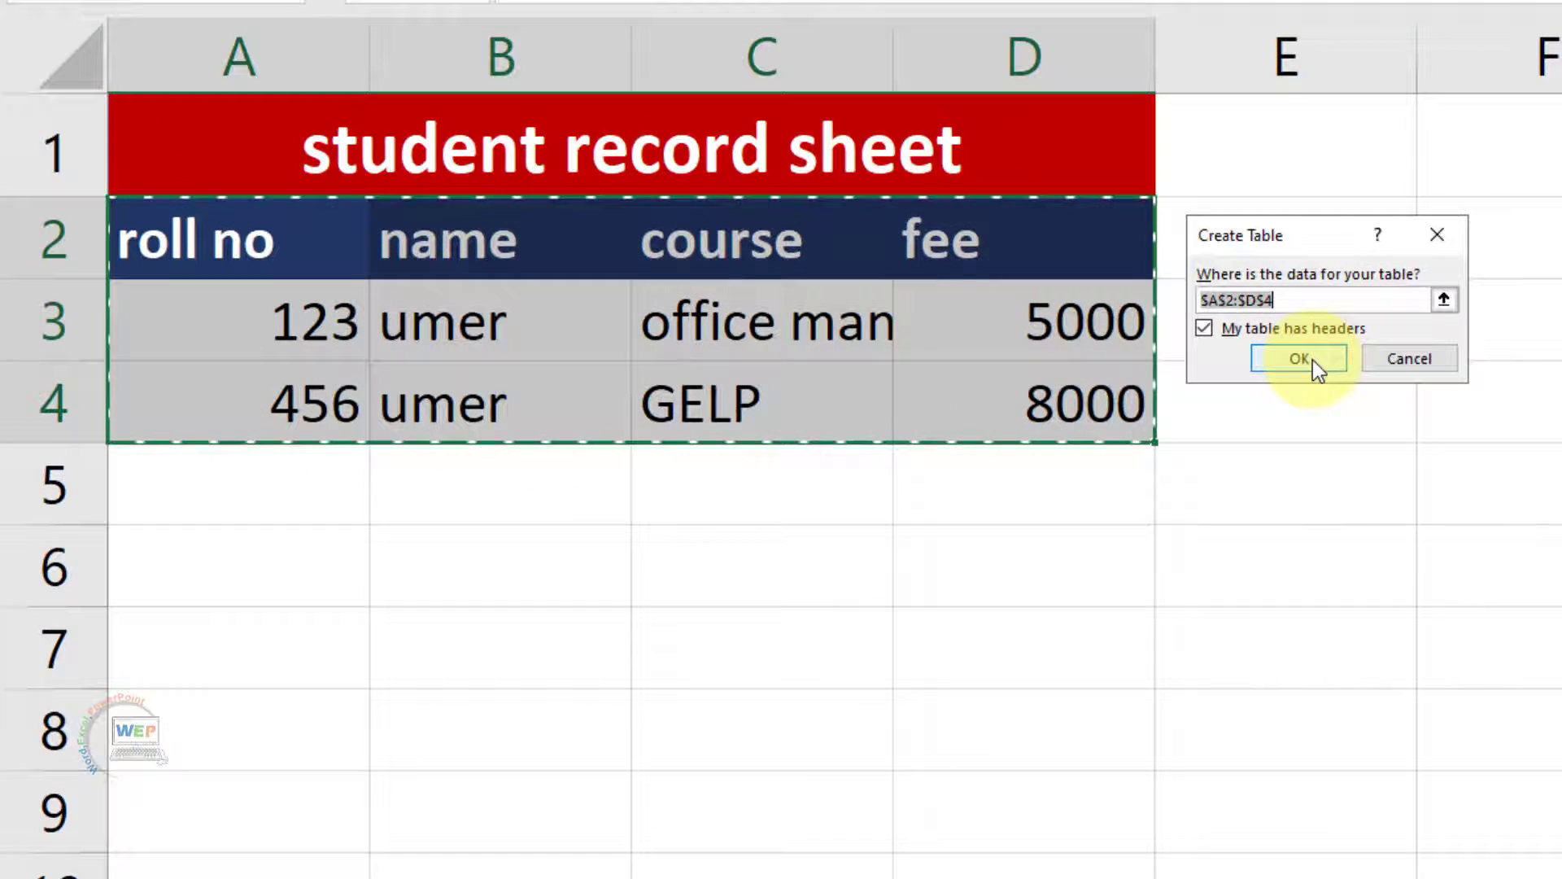
left_click(994, 345)
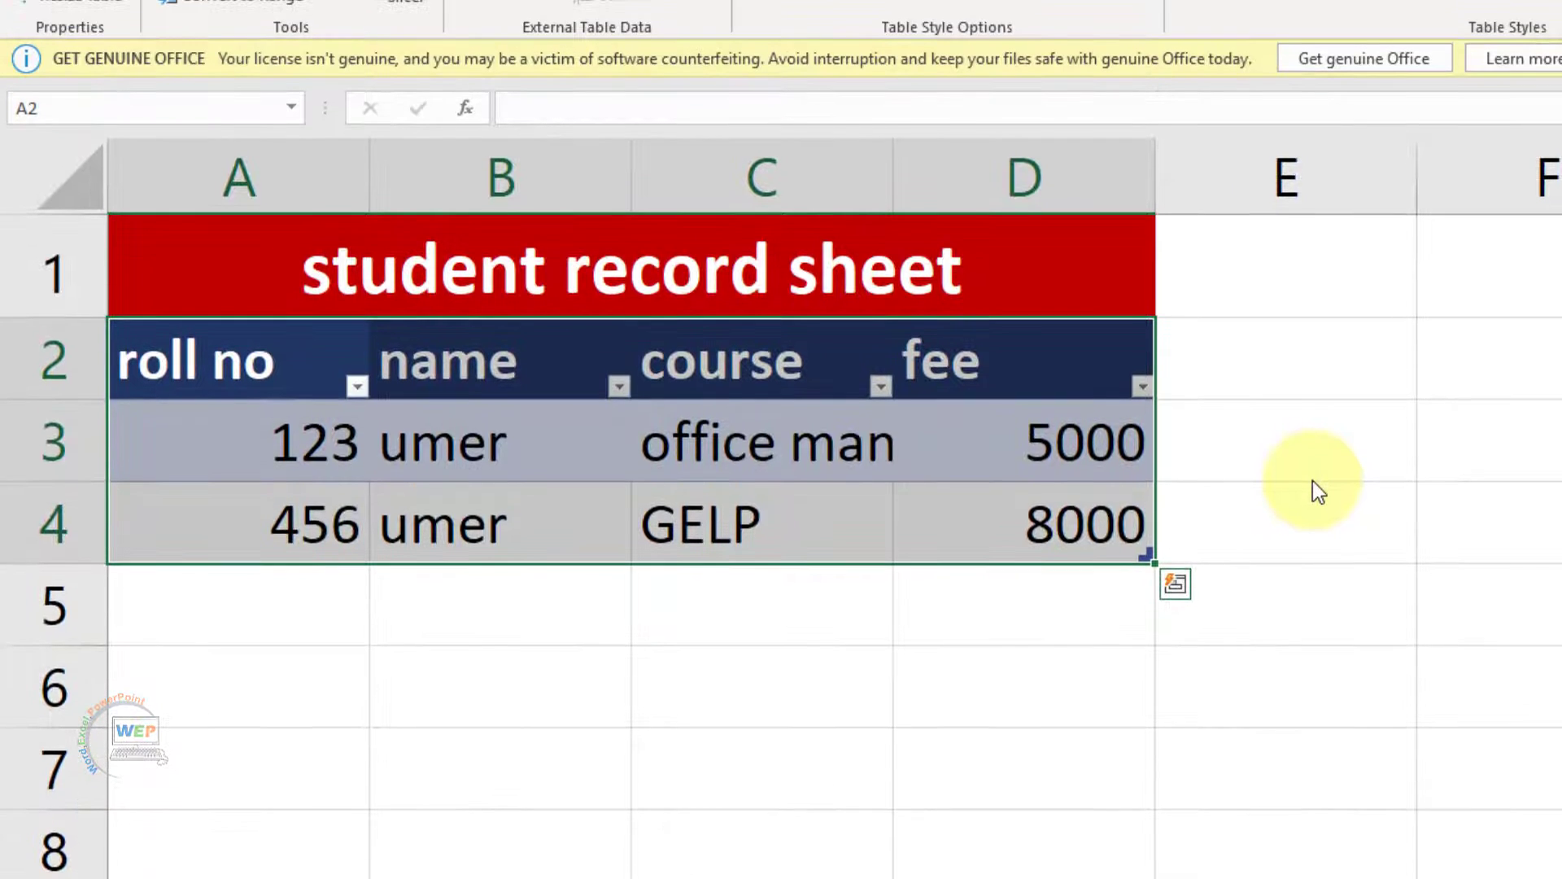
left_click(973, 603)
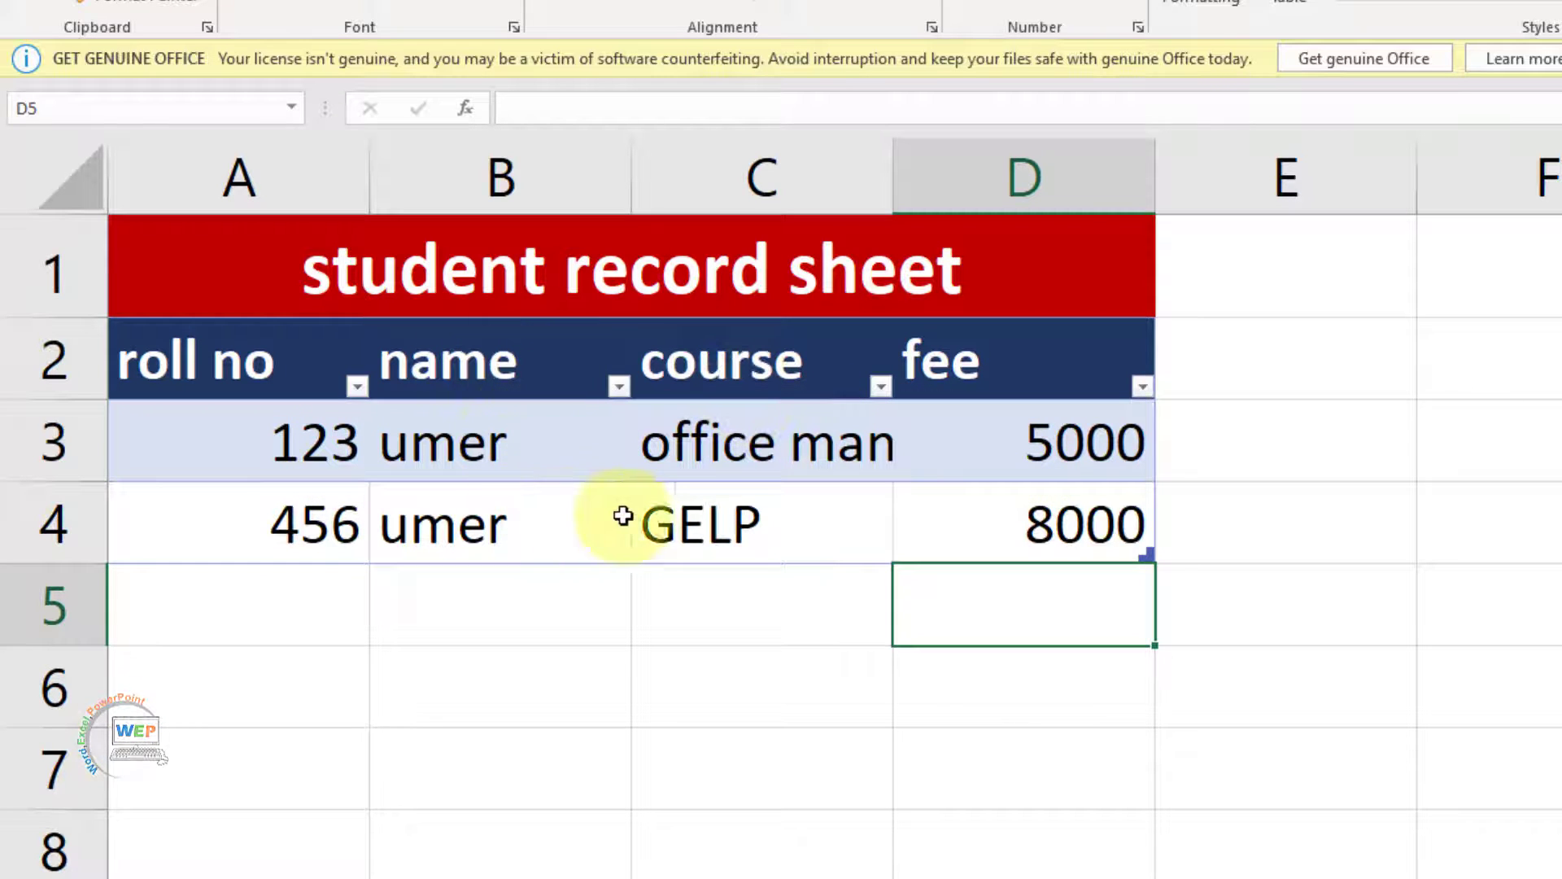
Step: Reopen the data form from the table and add a record with the student's roll number and name, course "graphics" and fee 4000
left_click(525, 378)
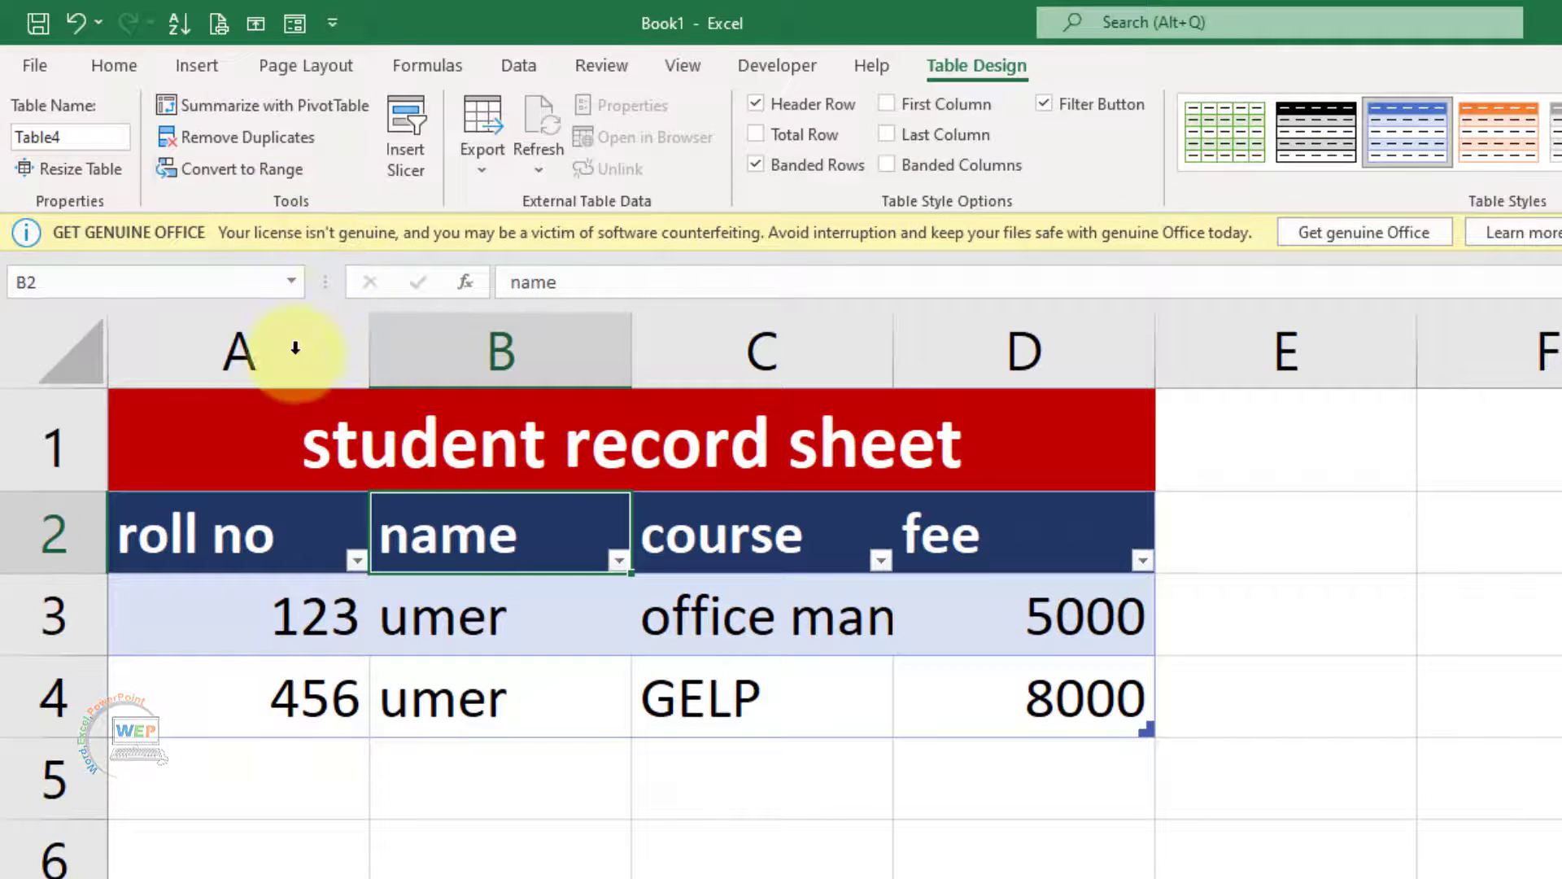
left_click(295, 27)
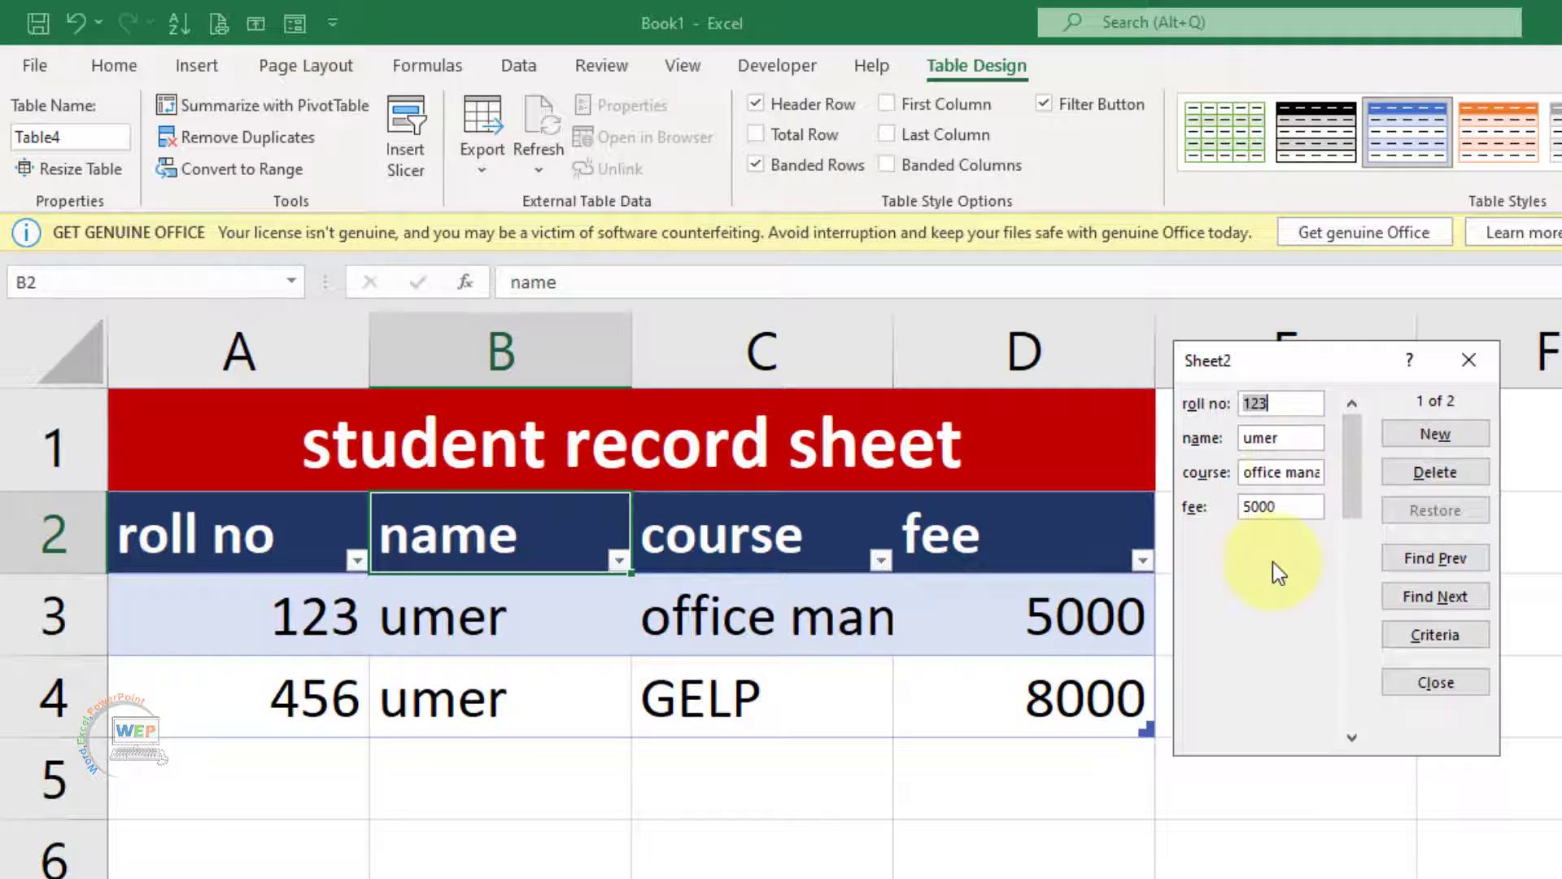
left_click(1441, 431)
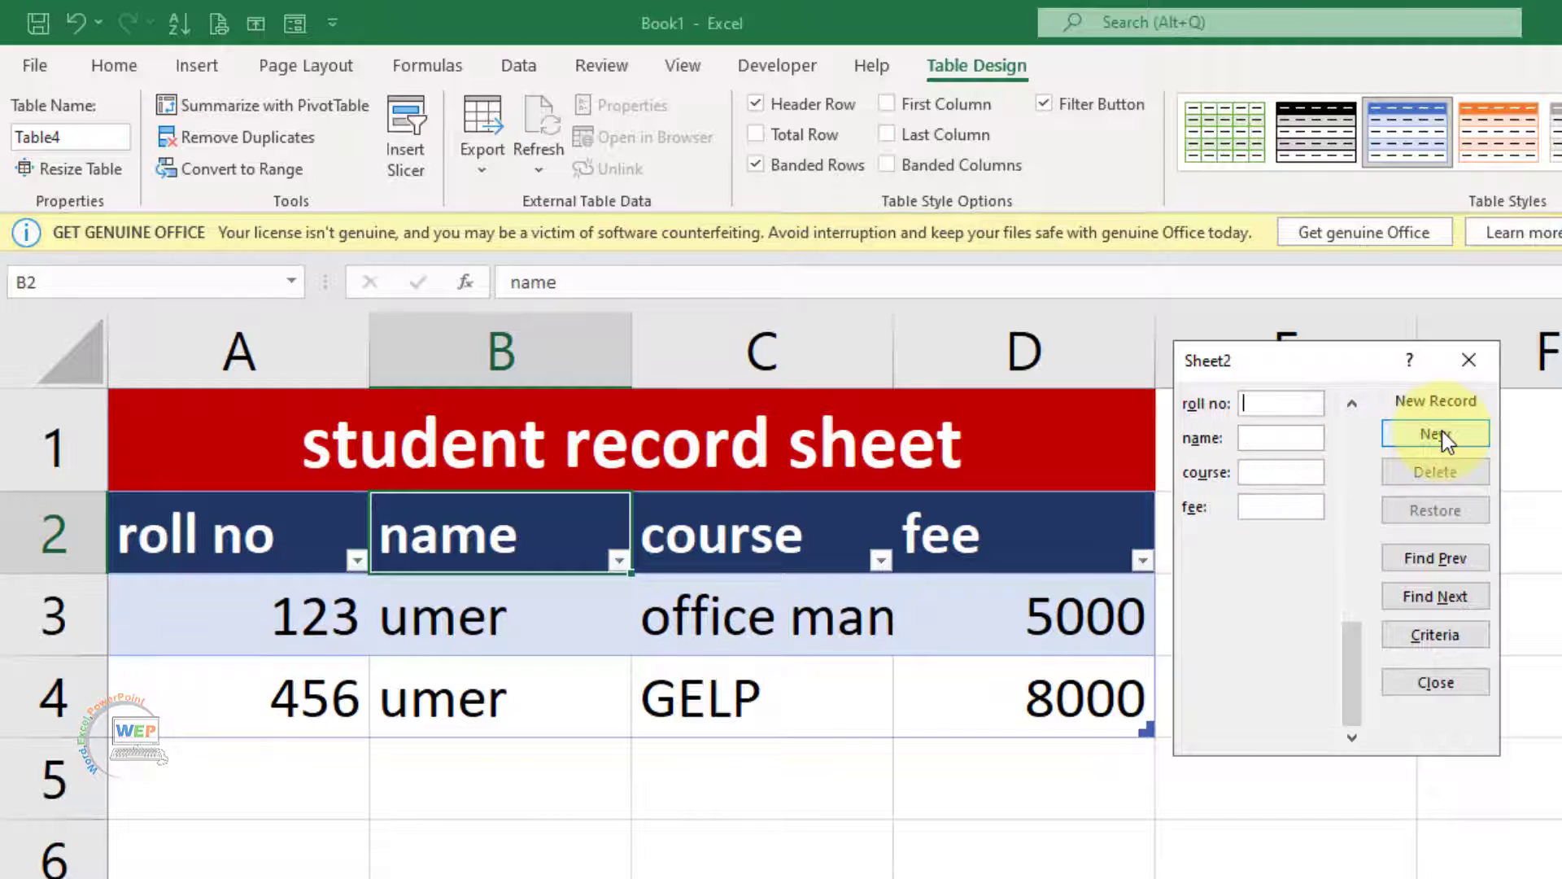
type("789")
type("FAR")
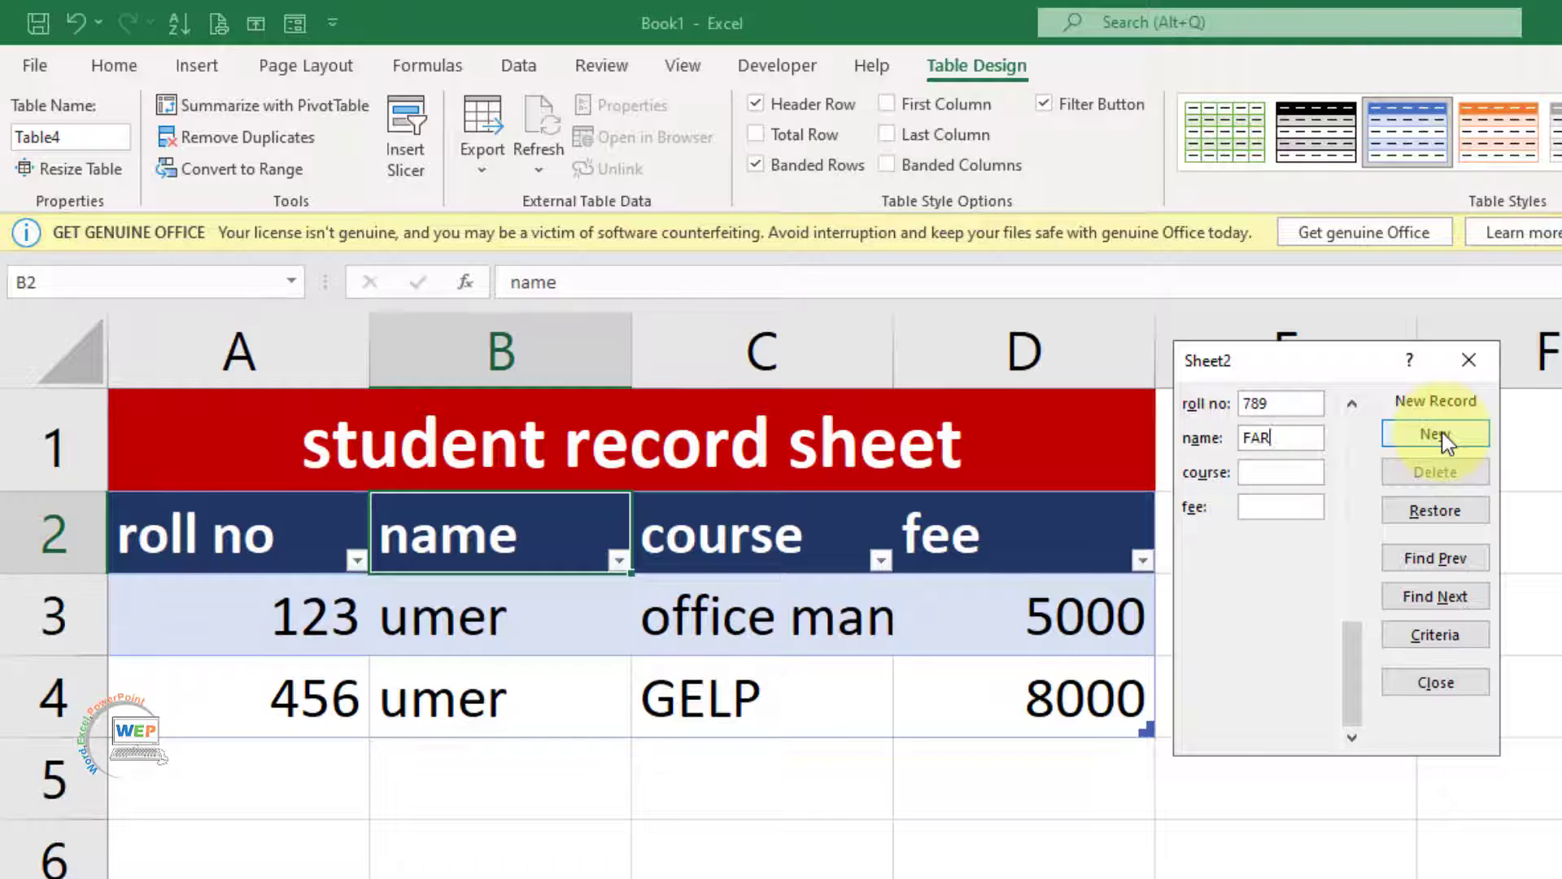
type("HAN")
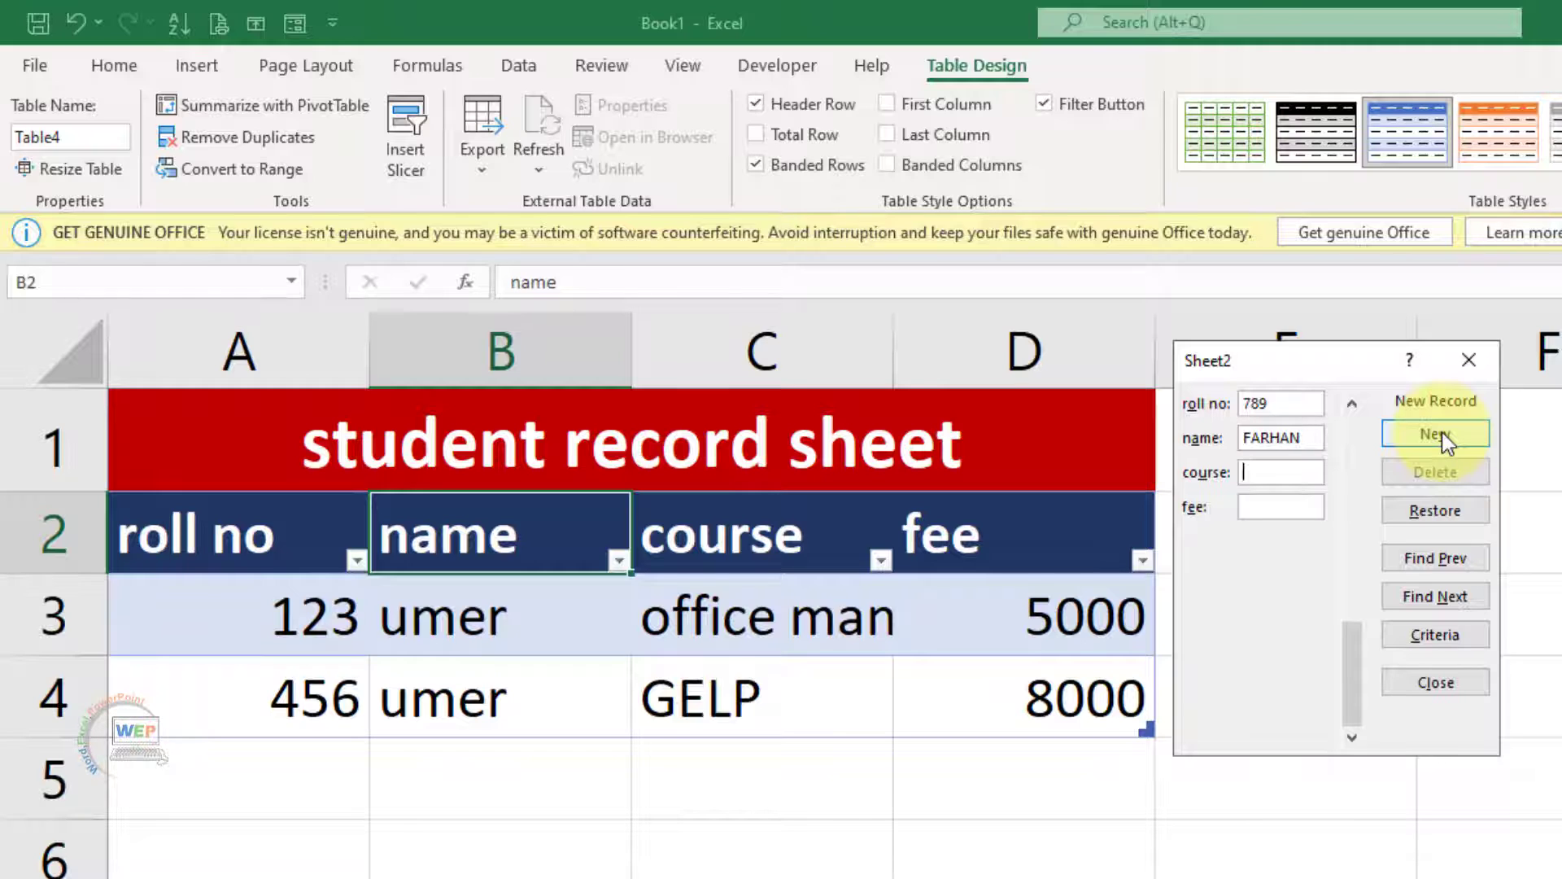
key("Tab")
type("graphics")
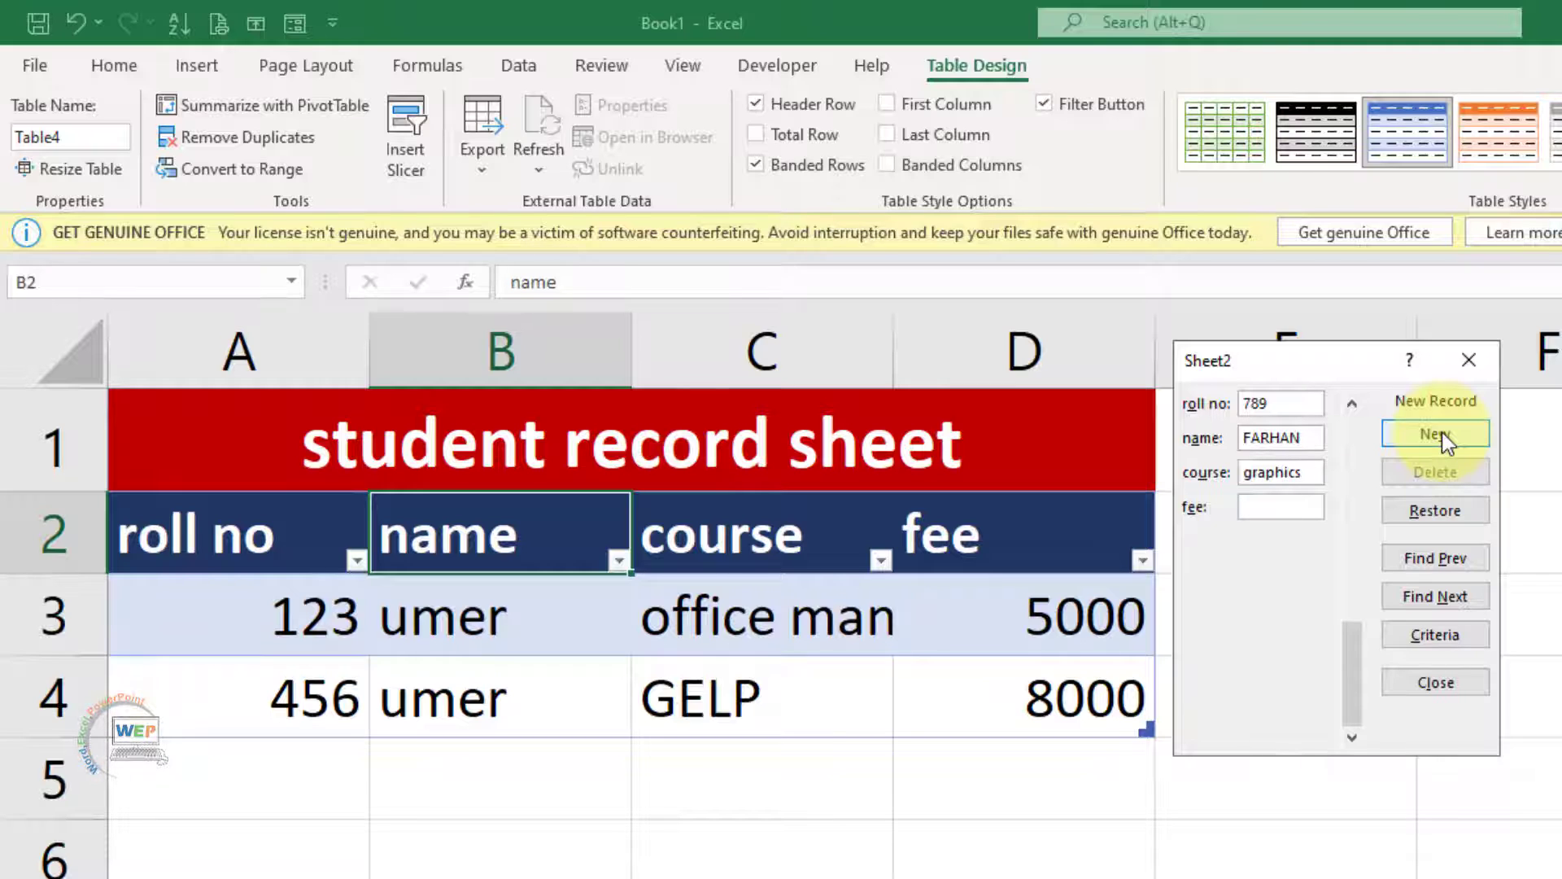
type("5")
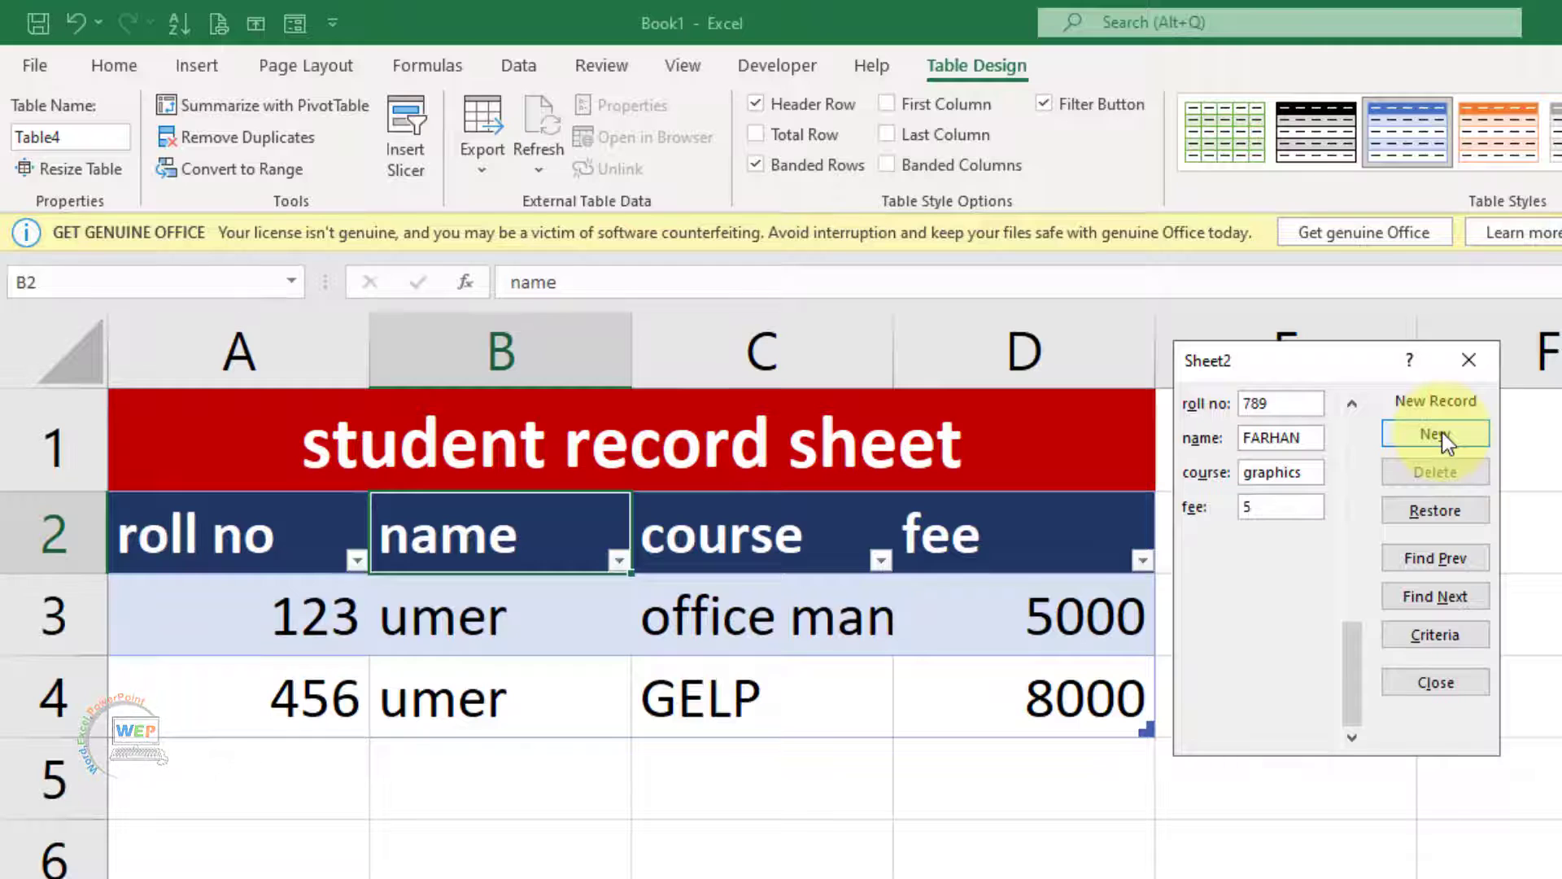
key("BackSpace")
type("4000")
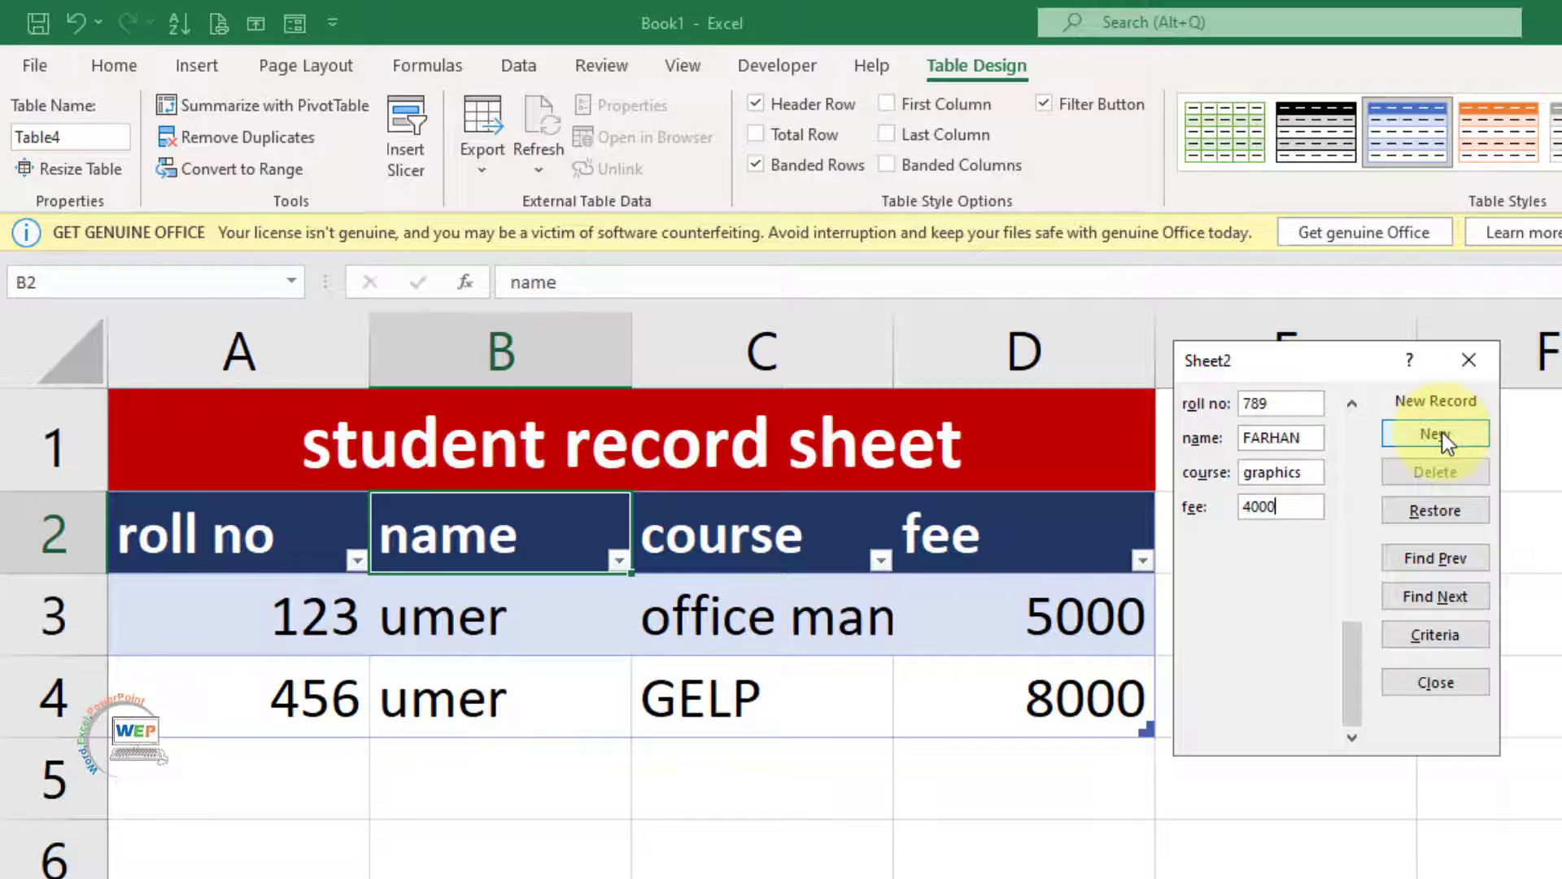
left_click(1441, 432)
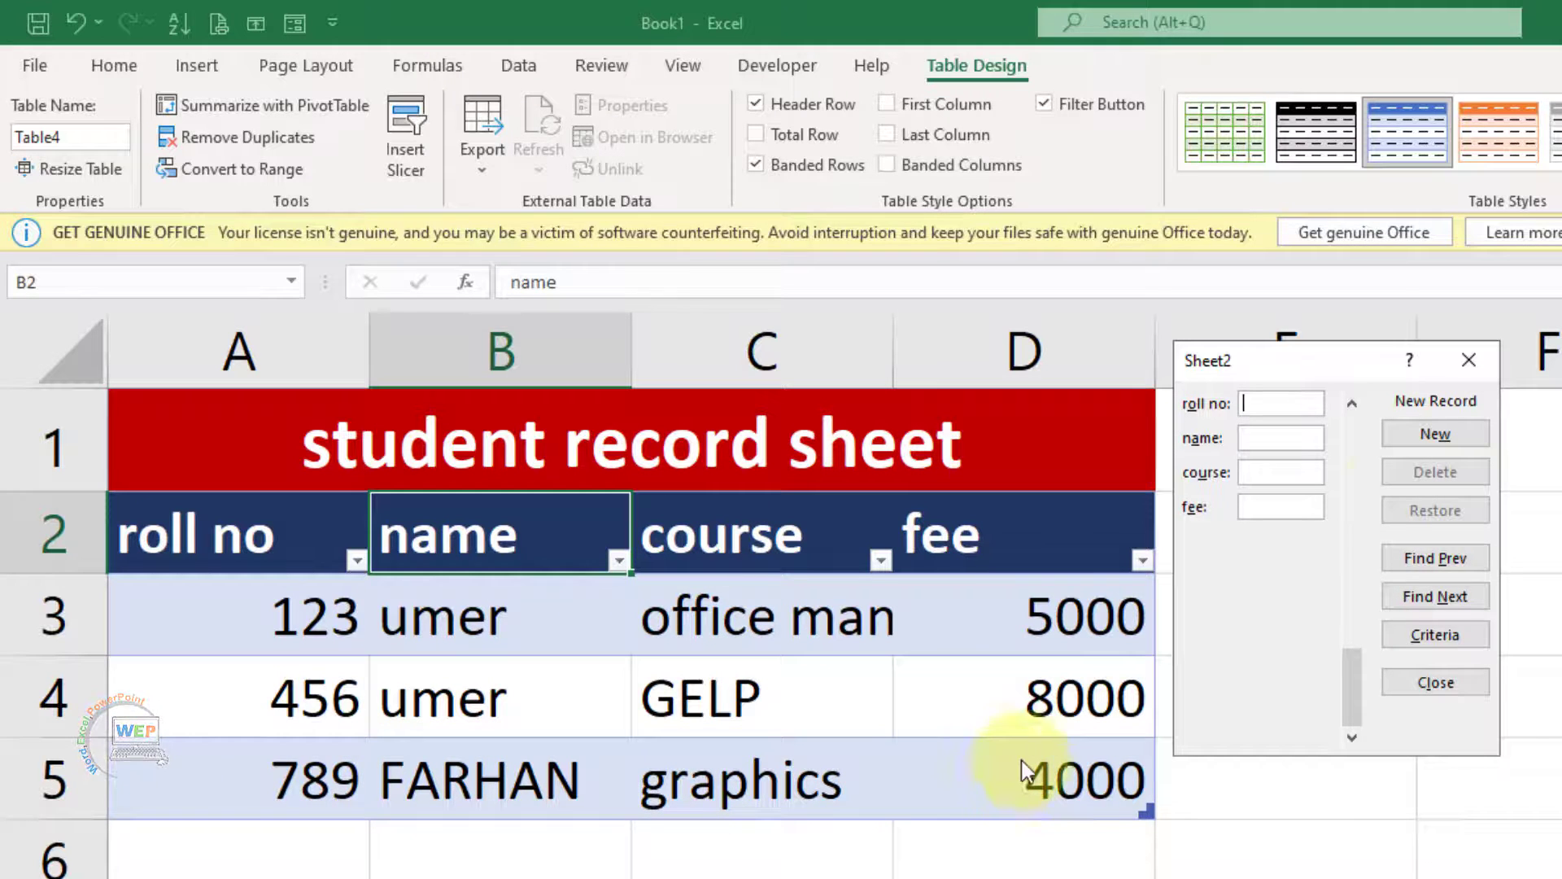
Step: Browse back and forth through the records in the form and delete the last one, with course "graphics"
left_click(1448, 557)
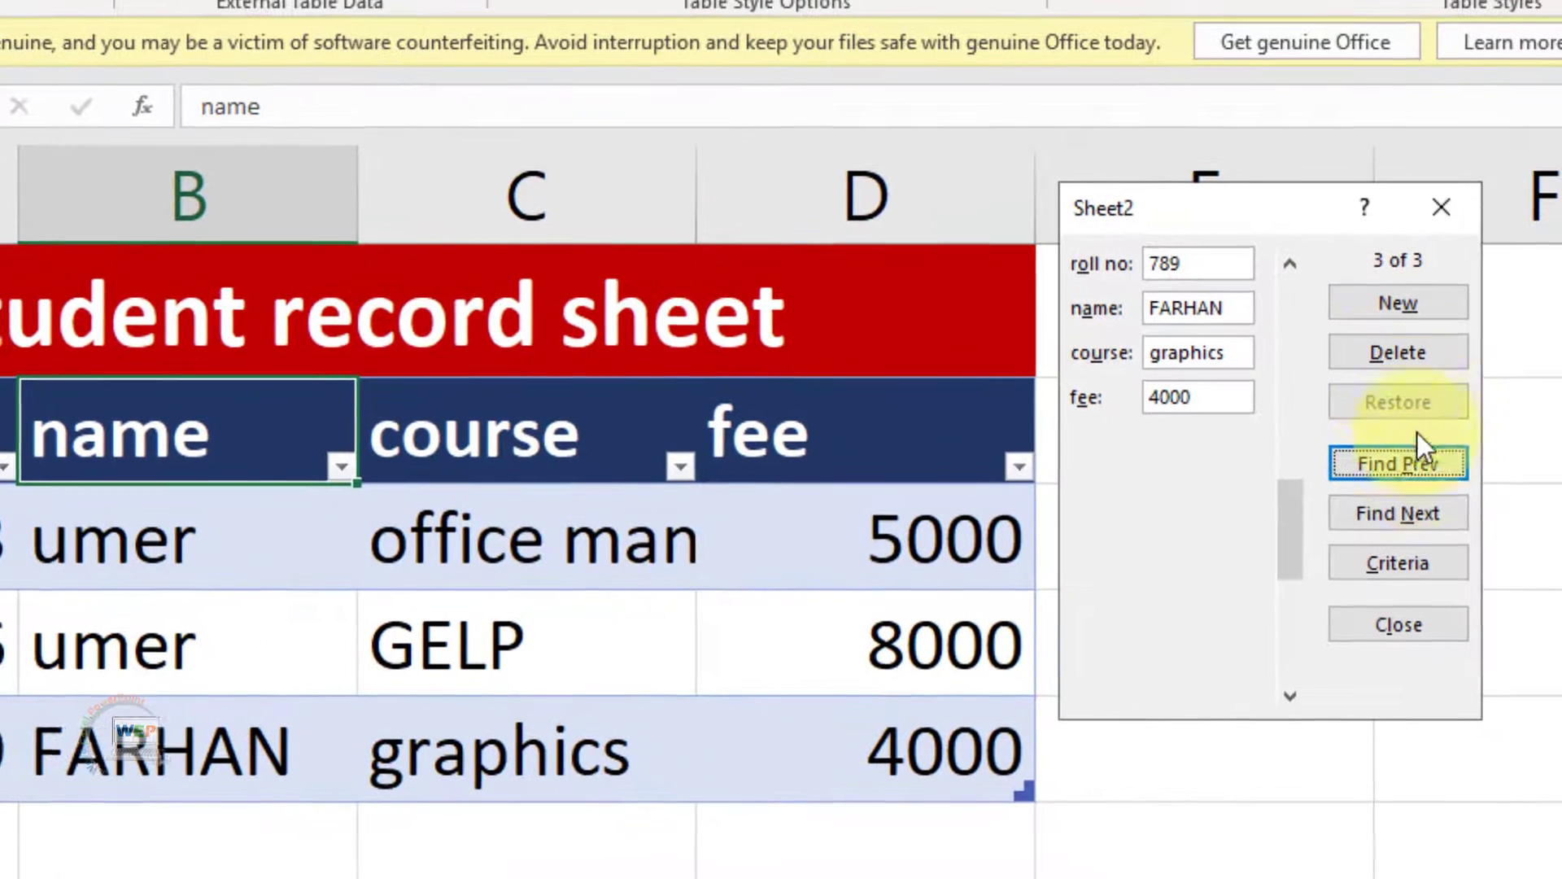
left_click(1413, 464)
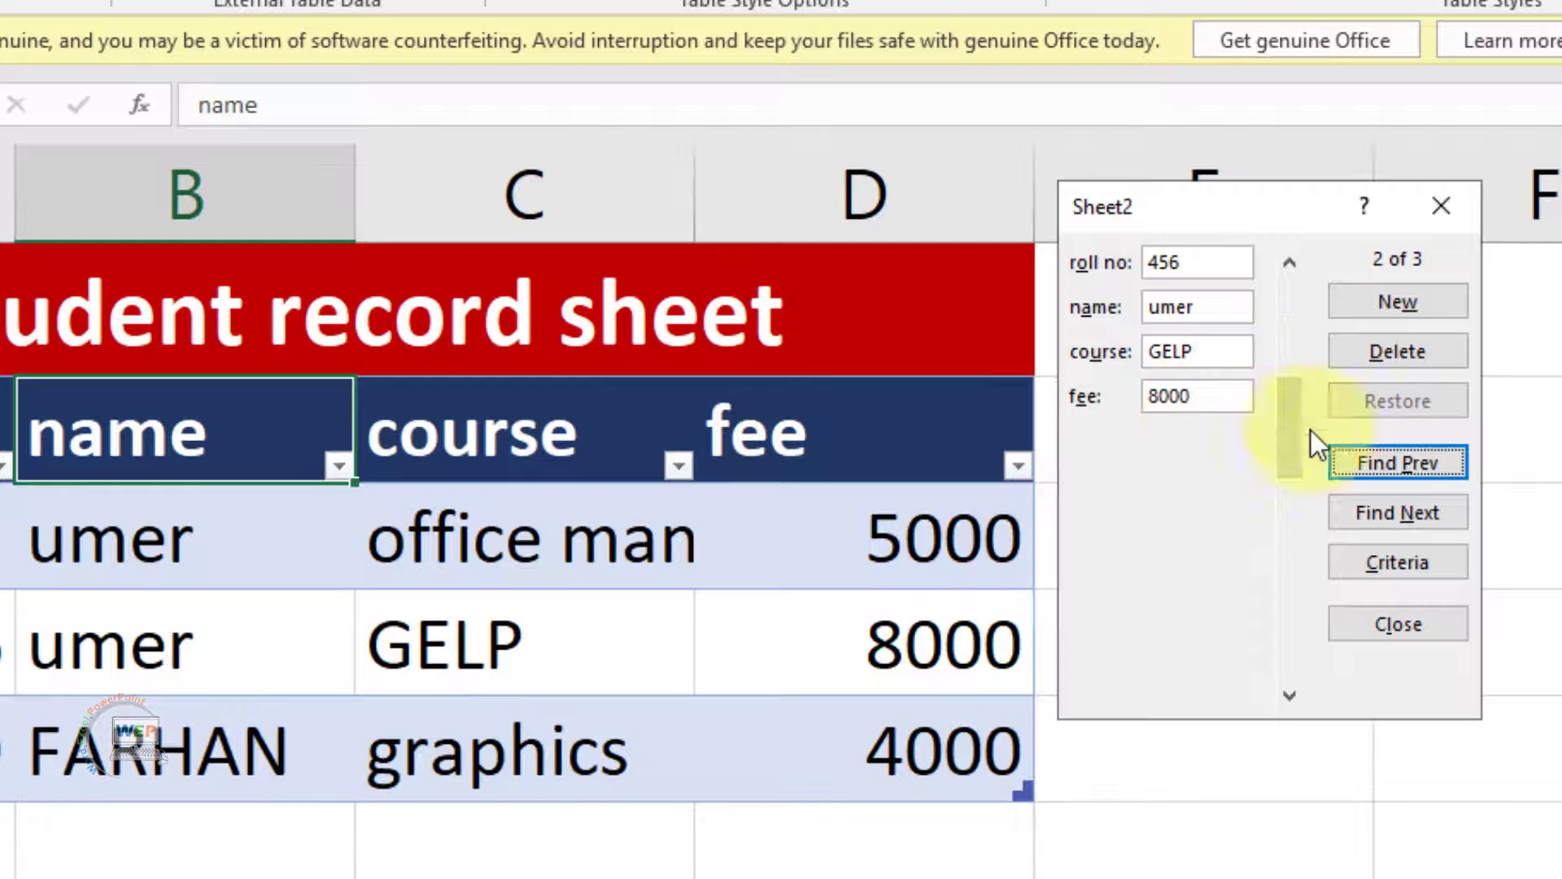
left_click(1380, 520)
left_click(1360, 511)
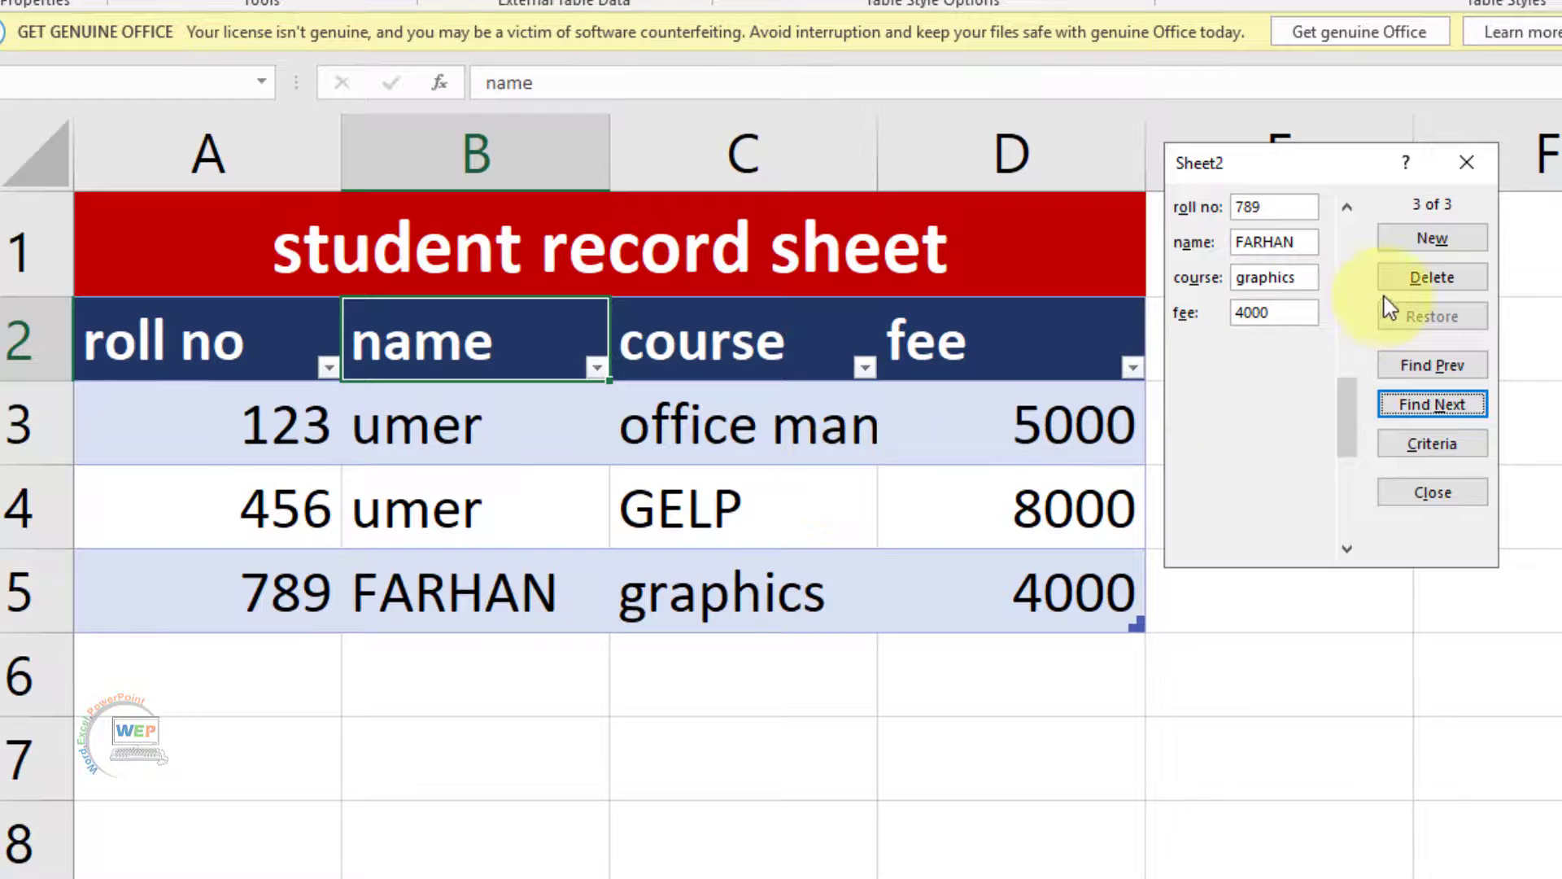
left_click(1413, 280)
left_click(1243, 592)
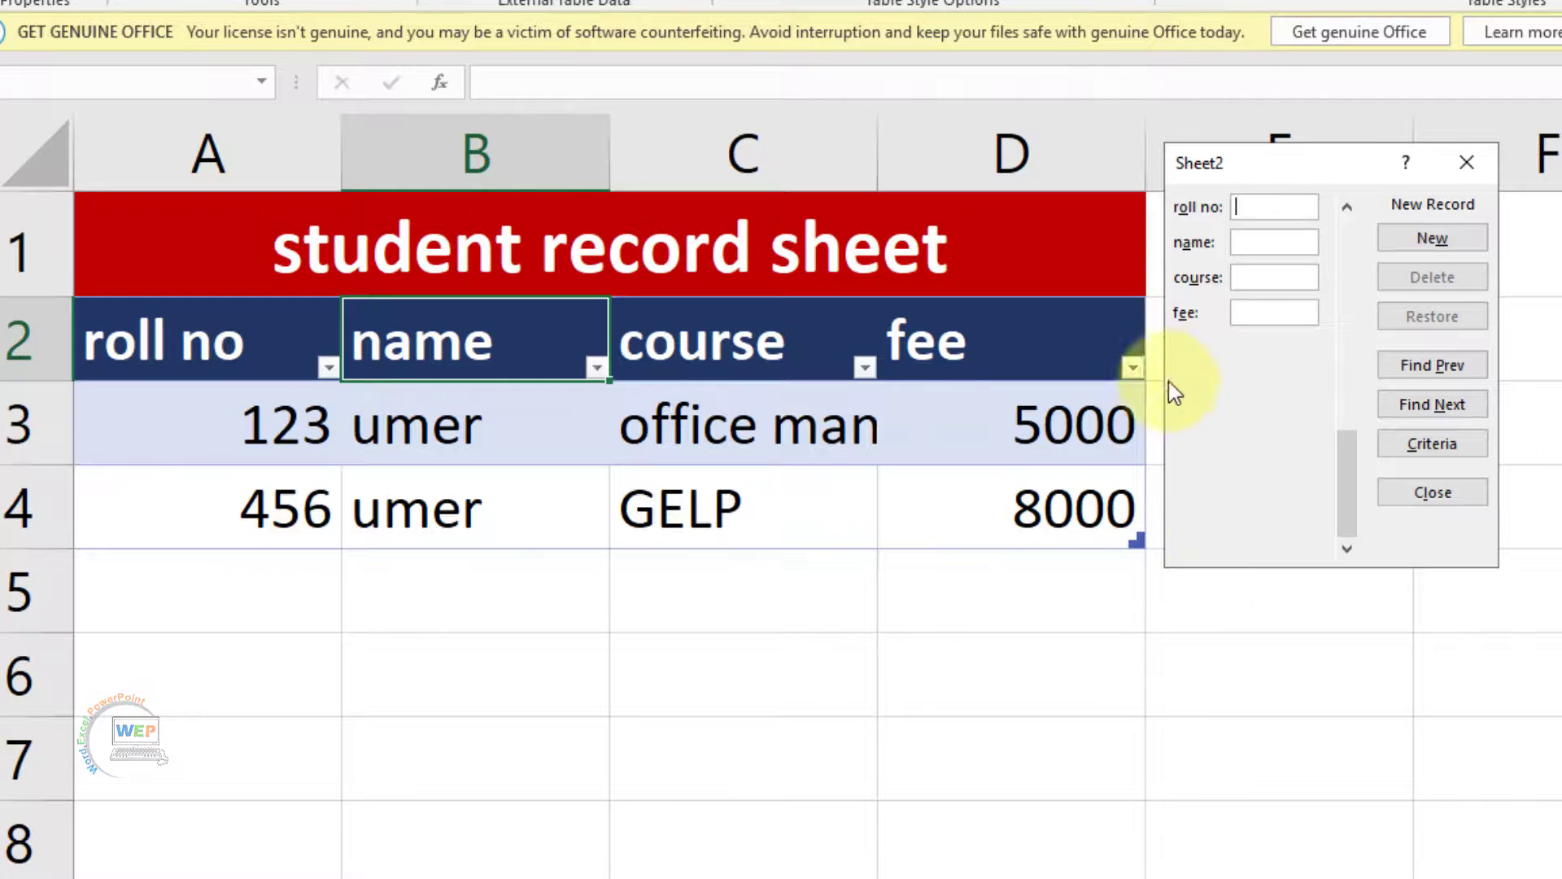
Step: Go back to the first record in the form and replace the student's name with a different one
left_click(1460, 373)
left_click(1461, 372)
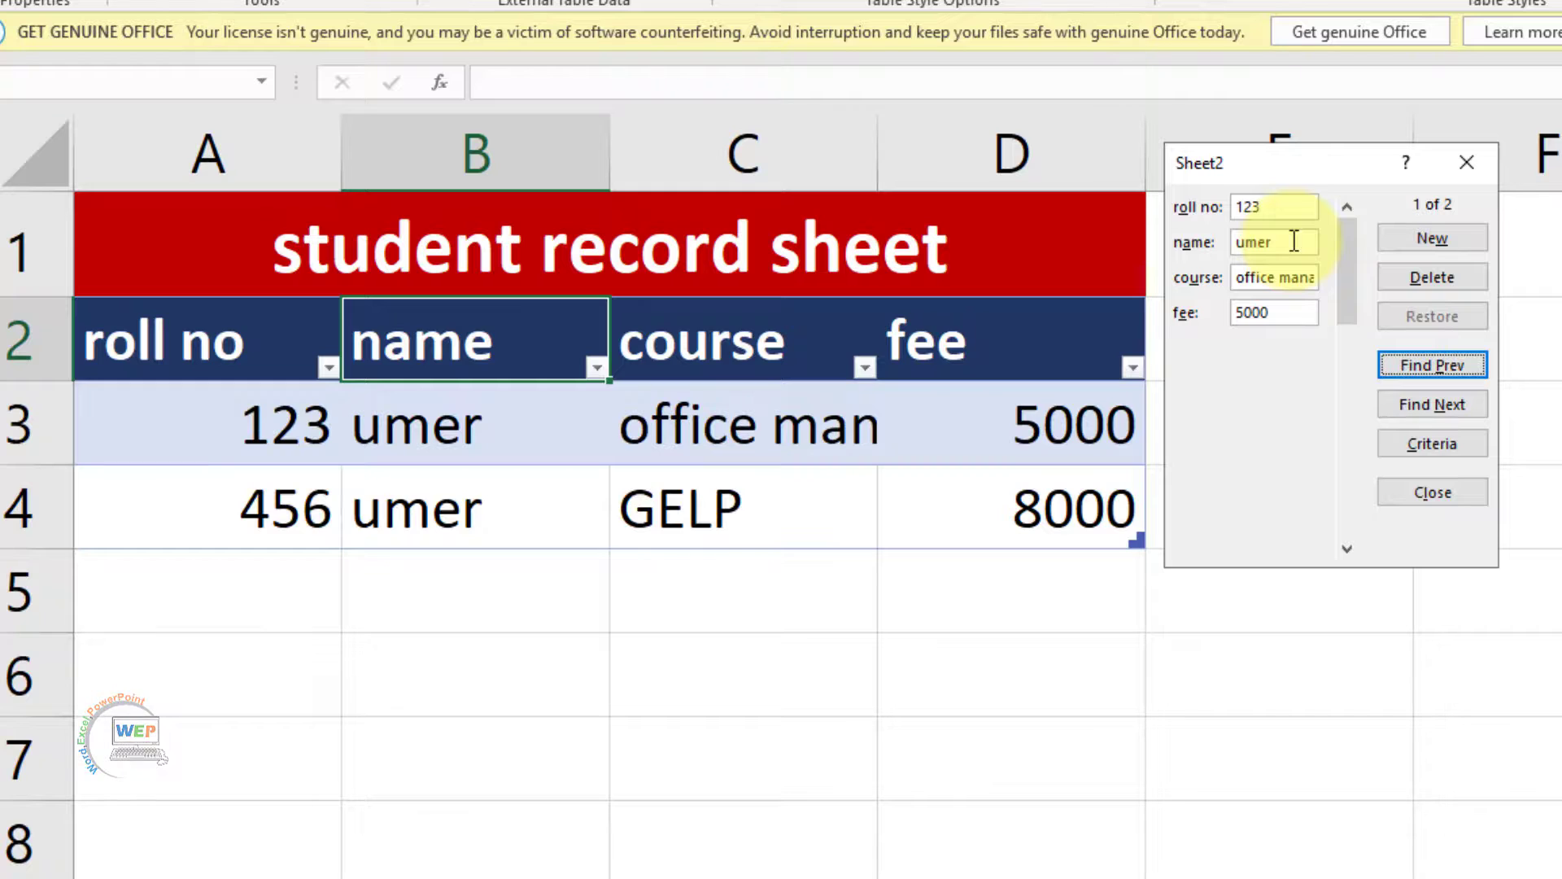
left_click_drag(1293, 242, 1246, 248)
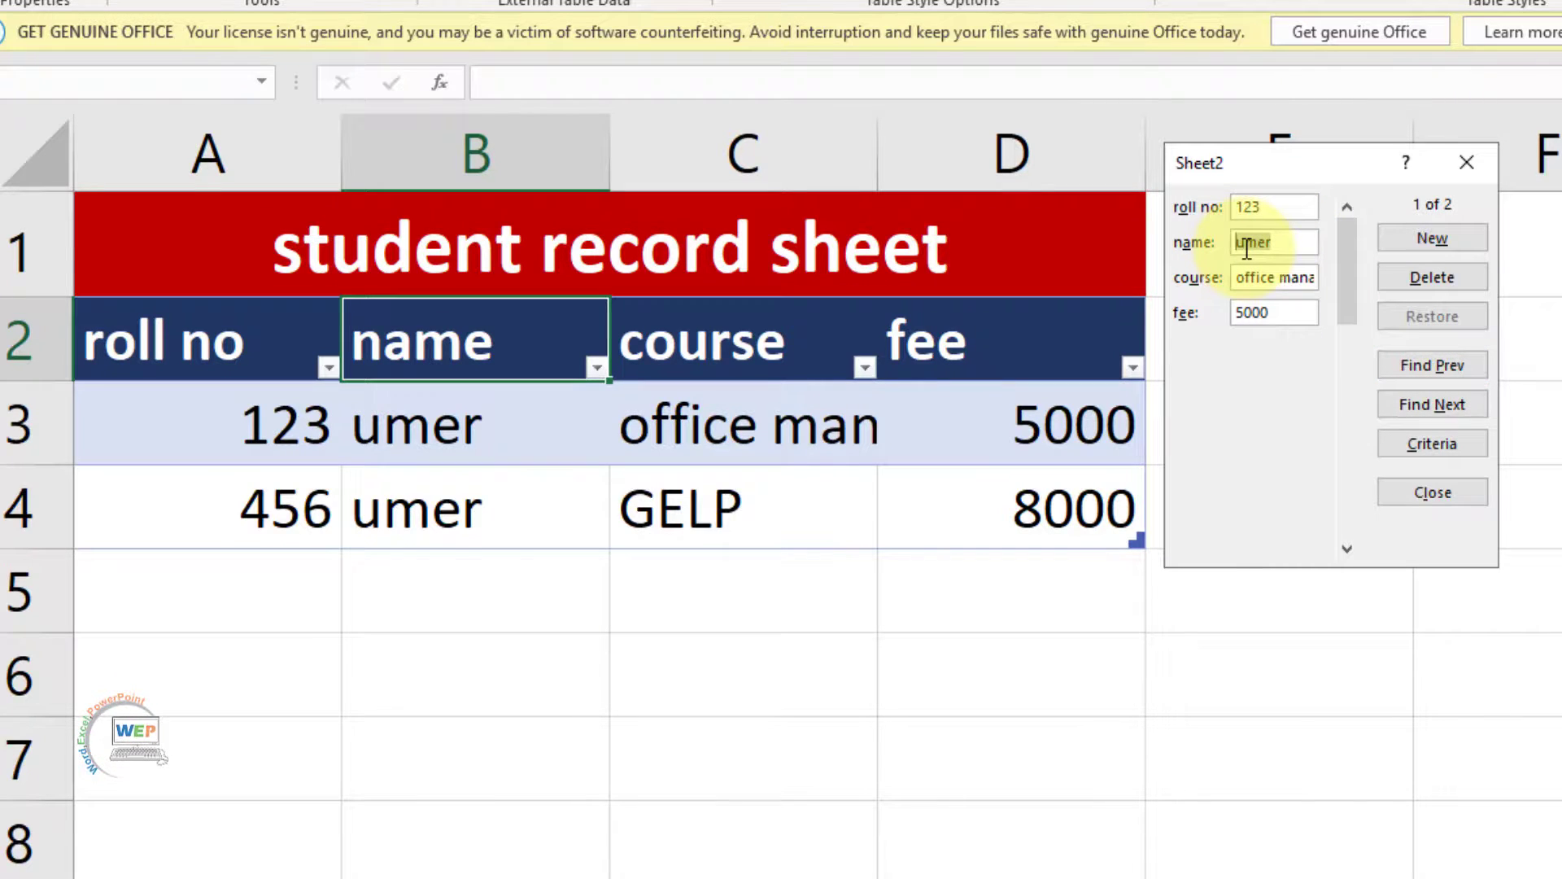
type("a")
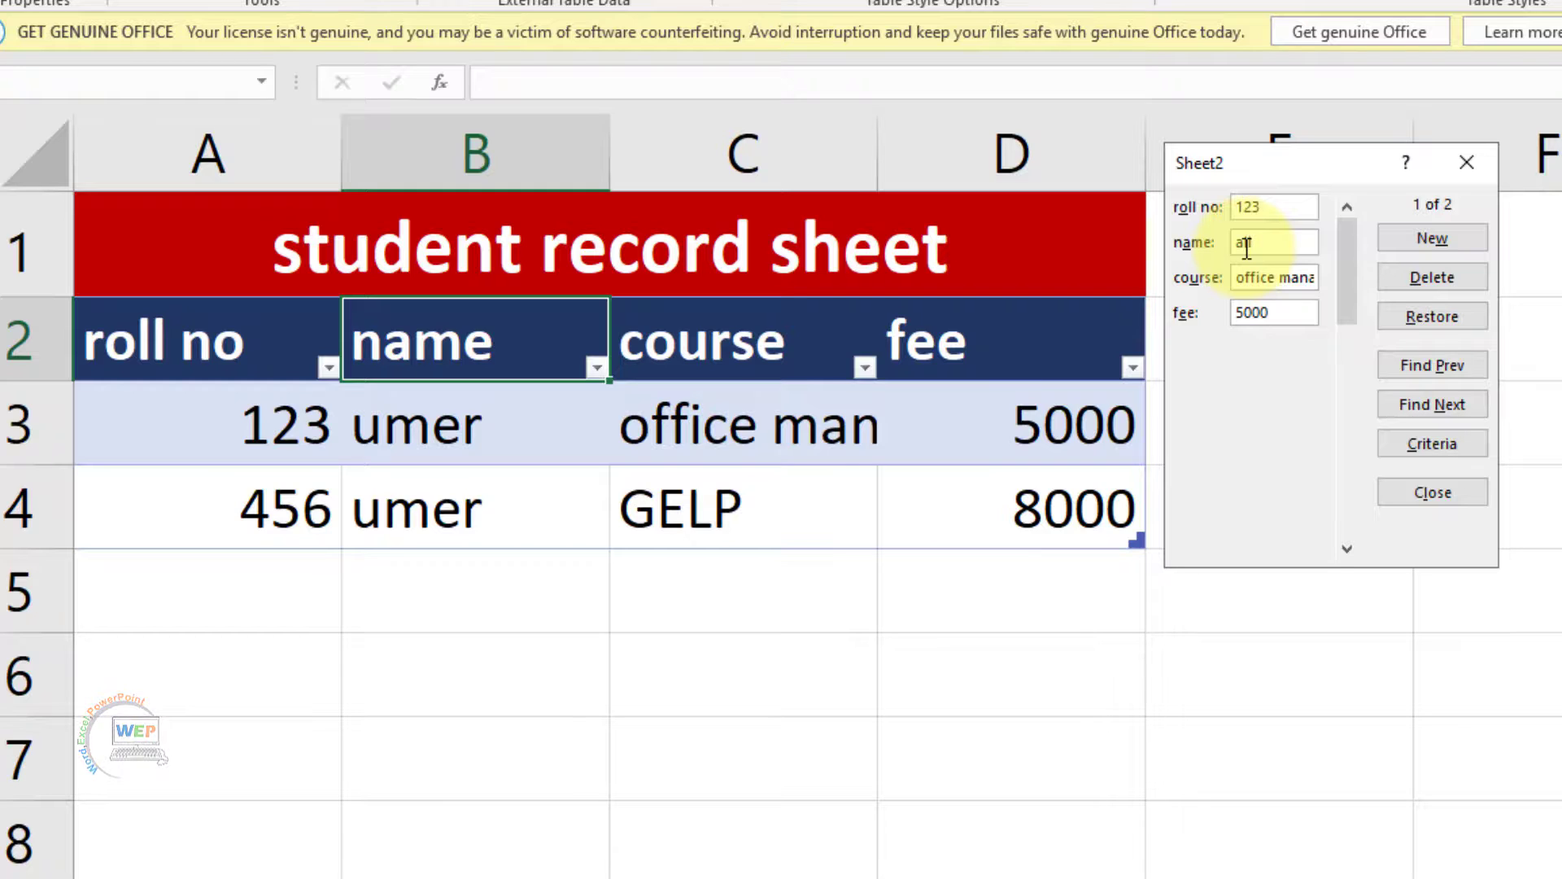
type("li")
key("Return")
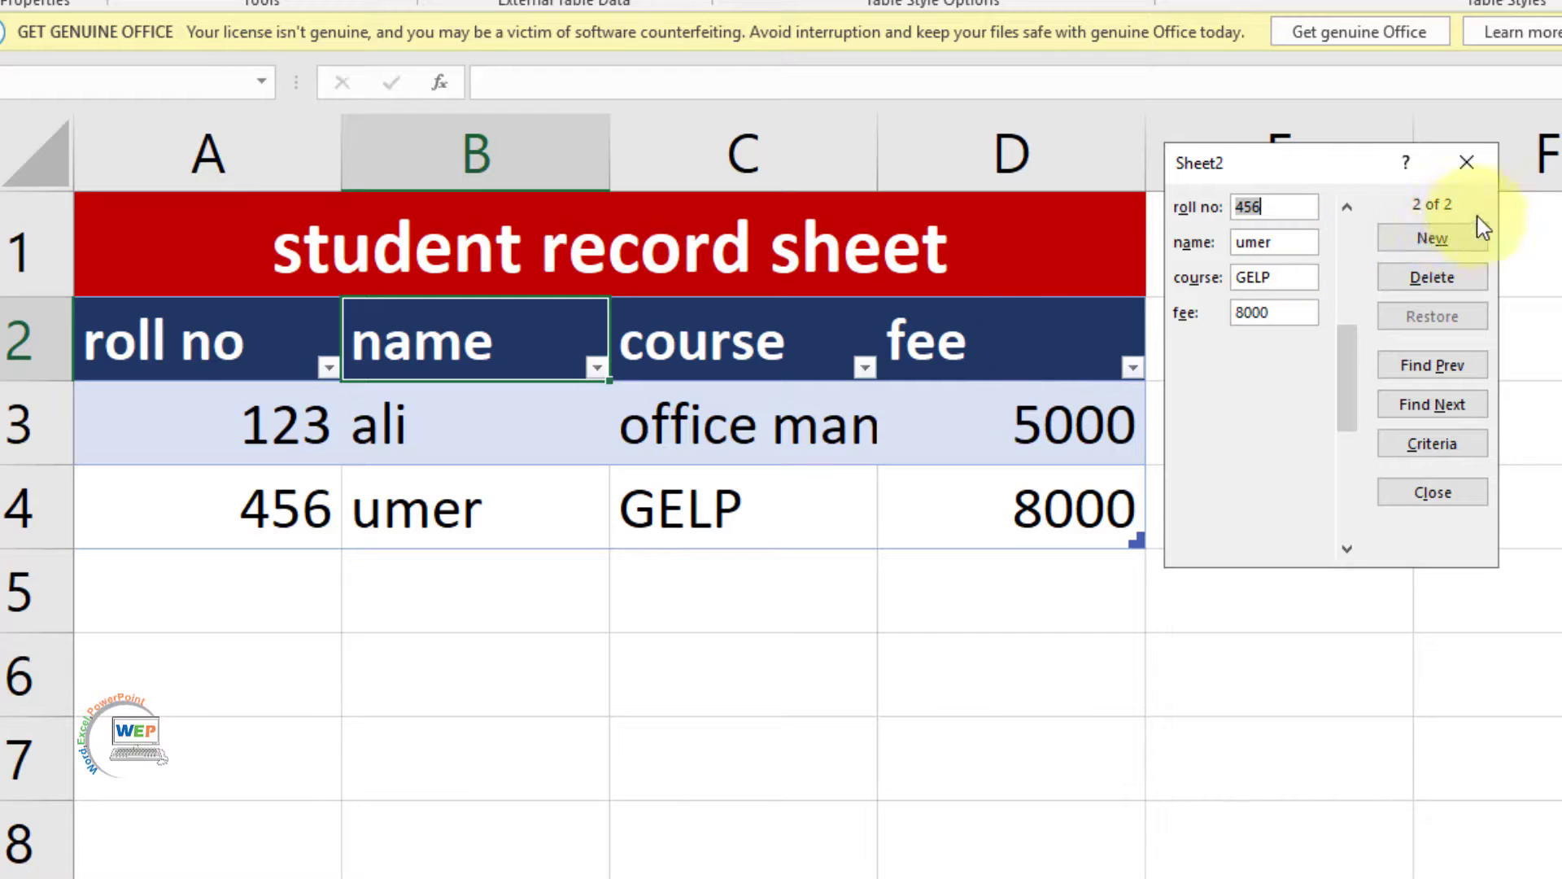
Step: Start a new blank record in the form and move the form slightly lower beside the table
left_click(1460, 238)
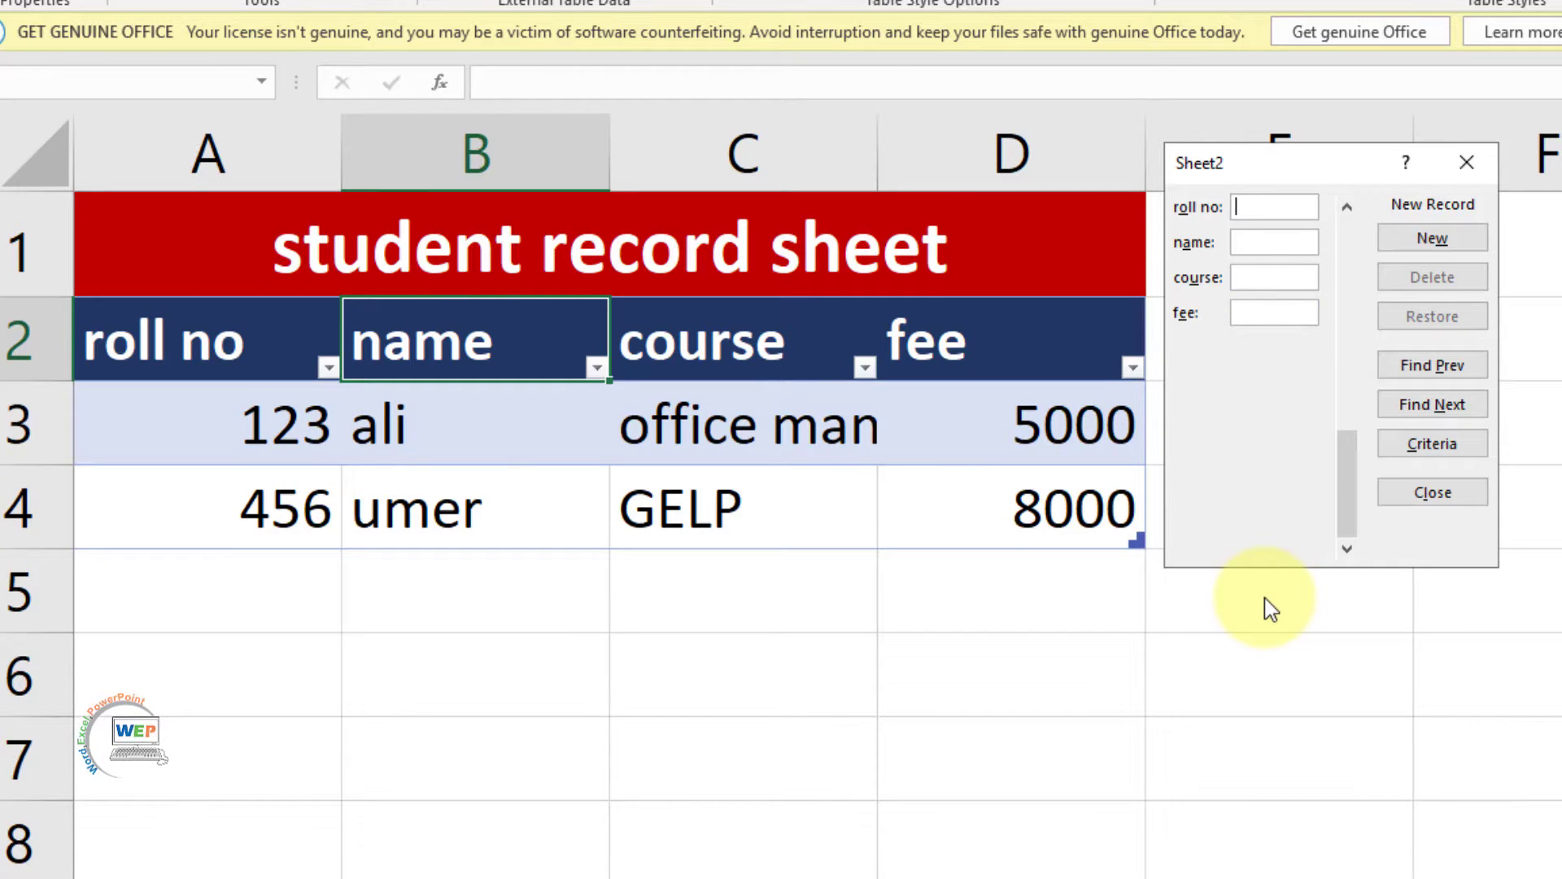
left_click_drag(1334, 175, 1353, 232)
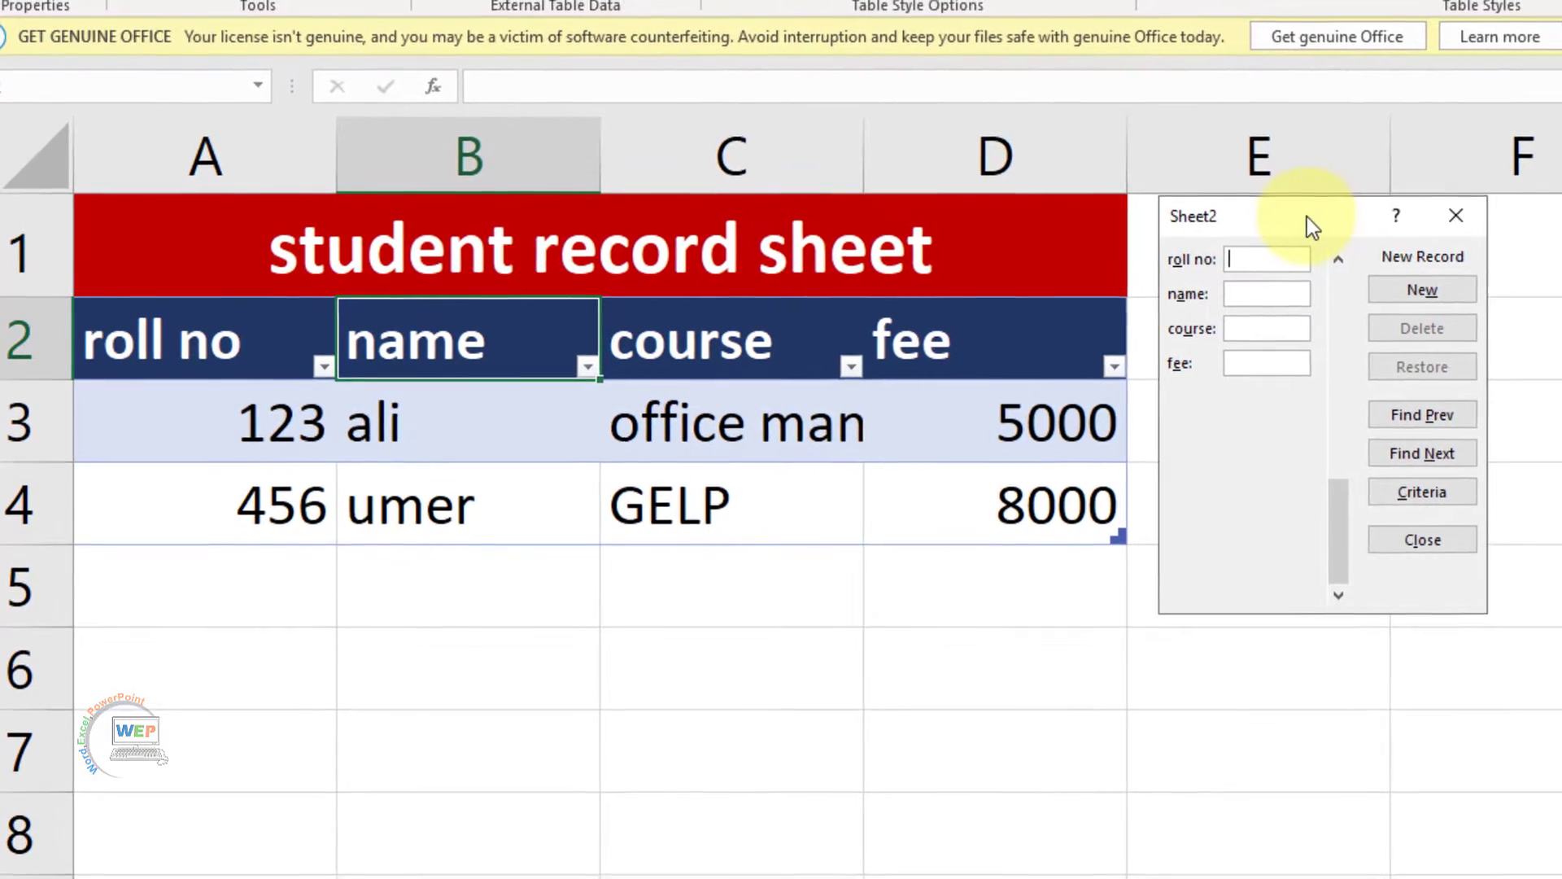